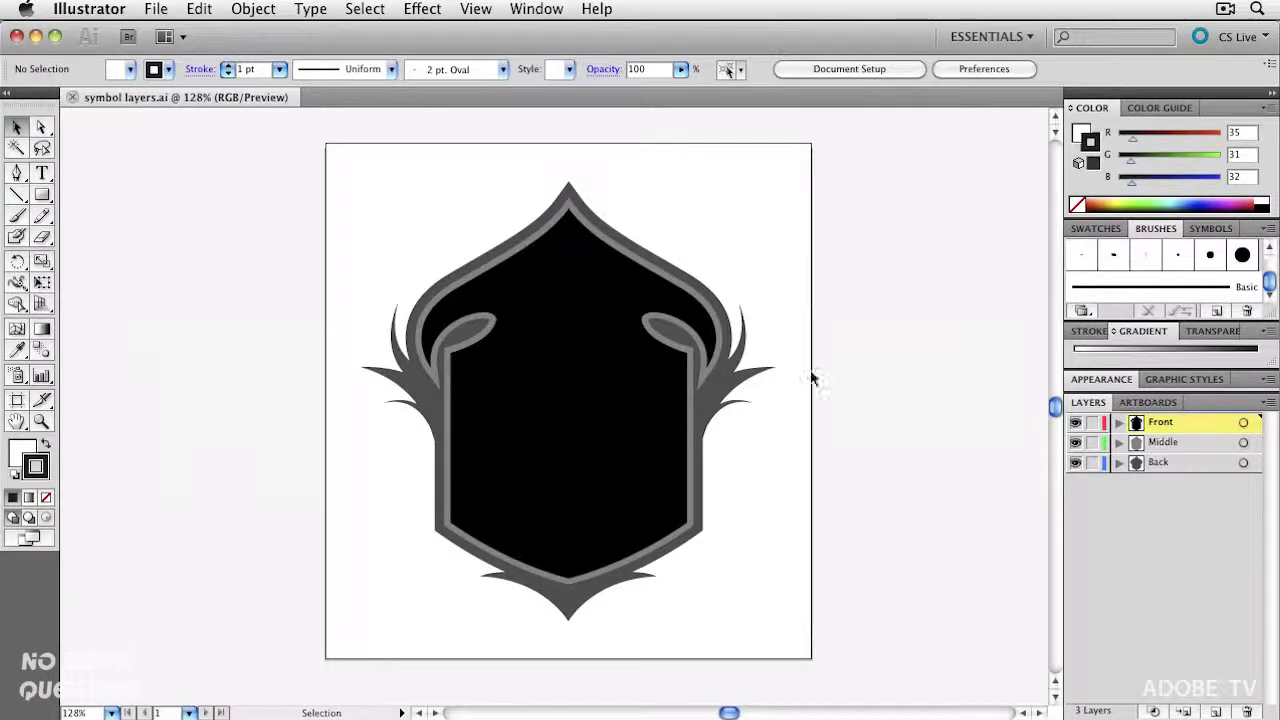
- Hide and re-show the Front, Middle and Back layers to check the shield artwork
{"action": "left_click", "coordinate": [1076, 422]}
{"action": "left_click", "coordinate": [1076, 442]}
{"action": "left_click", "coordinate": [1076, 462]}
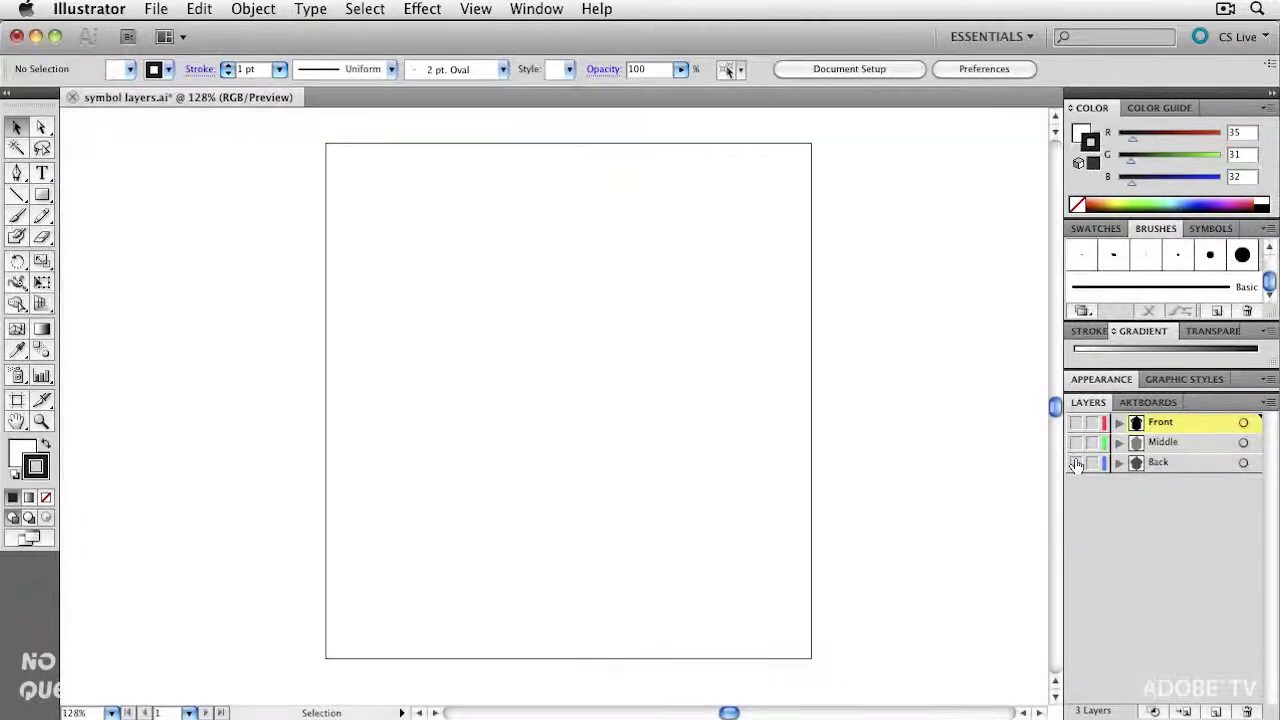
{"action": "left_click", "coordinate": [1076, 462]}
{"action": "left_click", "coordinate": [1076, 422]}
{"action": "left_click", "coordinate": [1076, 442]}
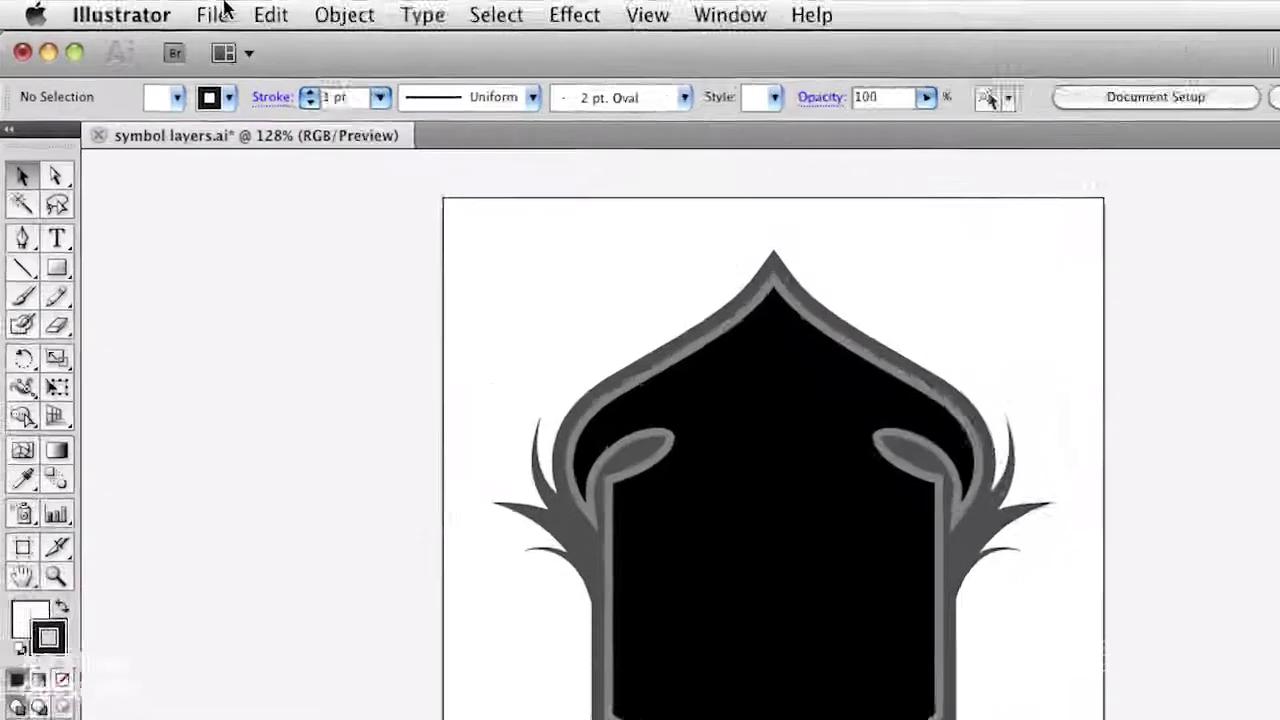
- Export the artwork in Photoshop (psd) format as symbol layers2
{"action": "left_click", "coordinate": [163, 8]}
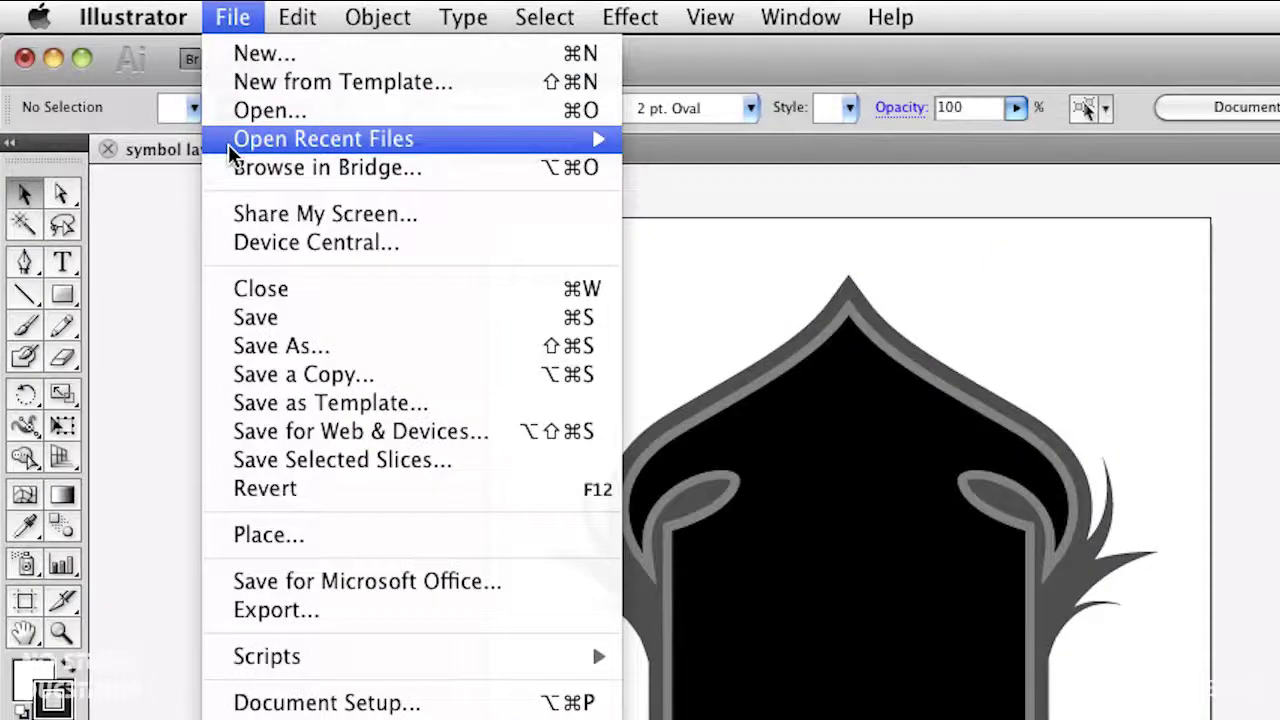
{"action": "left_click", "coordinate": [301, 618]}
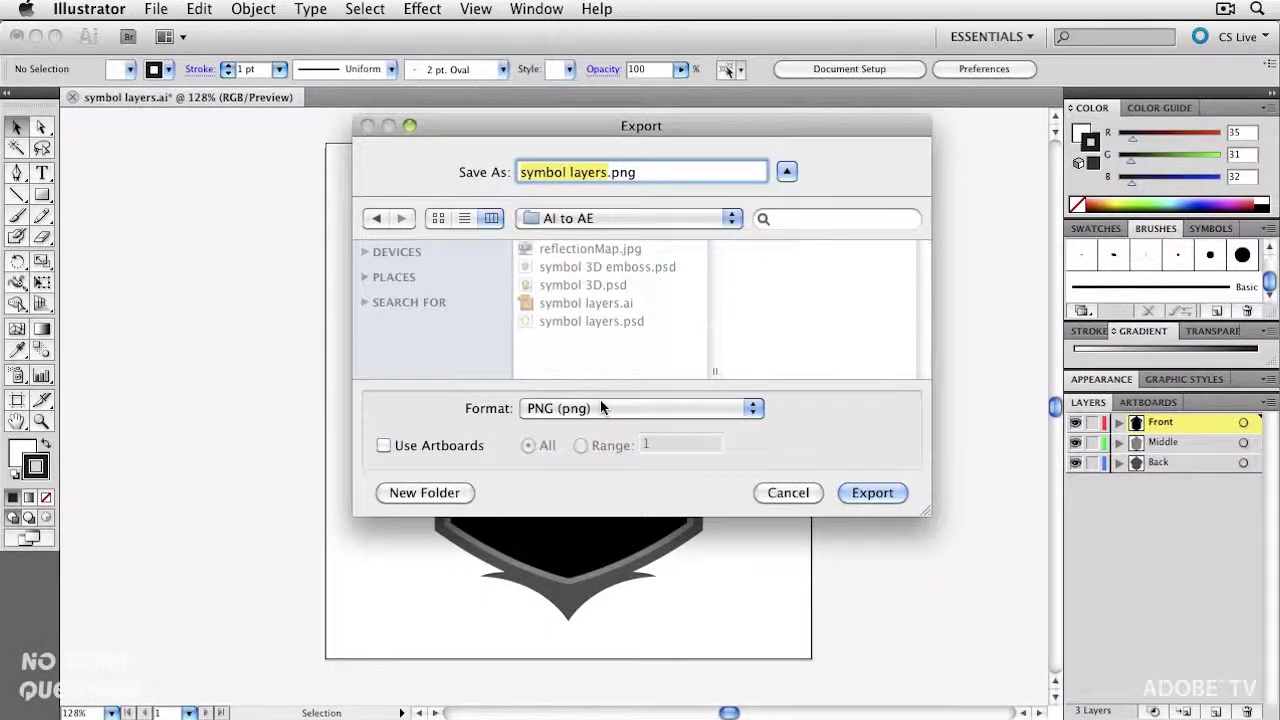
{"action": "left_click", "coordinate": [600, 408]}
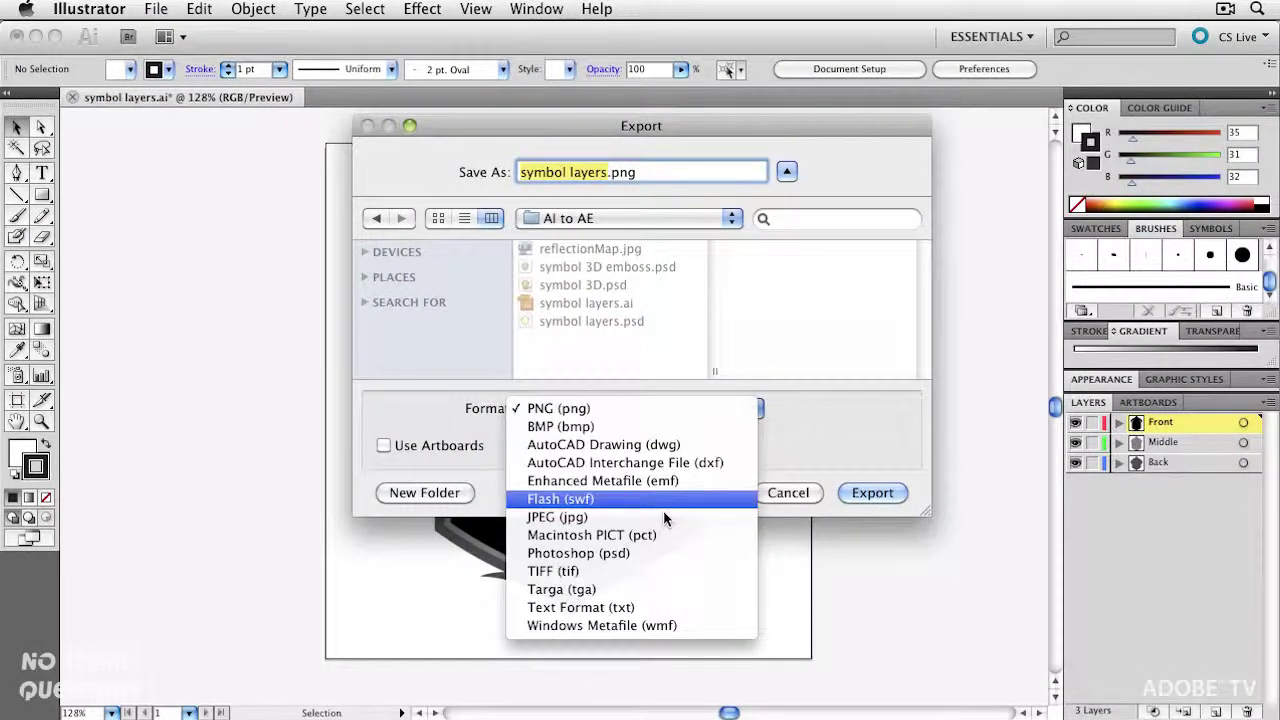
{"action": "left_click", "coordinate": [640, 556]}
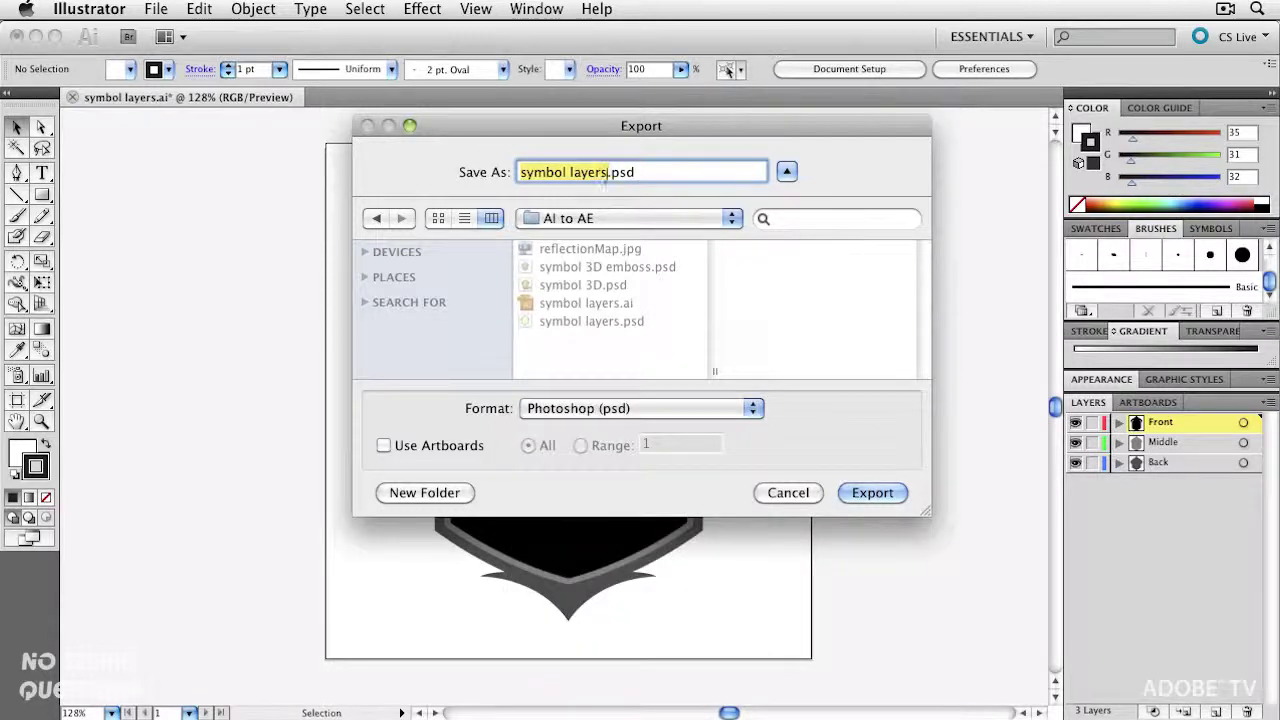
{"action": "left_click", "coordinate": [607, 172]}
{"action": "type", "text": "2"}
{"action": "left_click", "coordinate": [873, 493]}
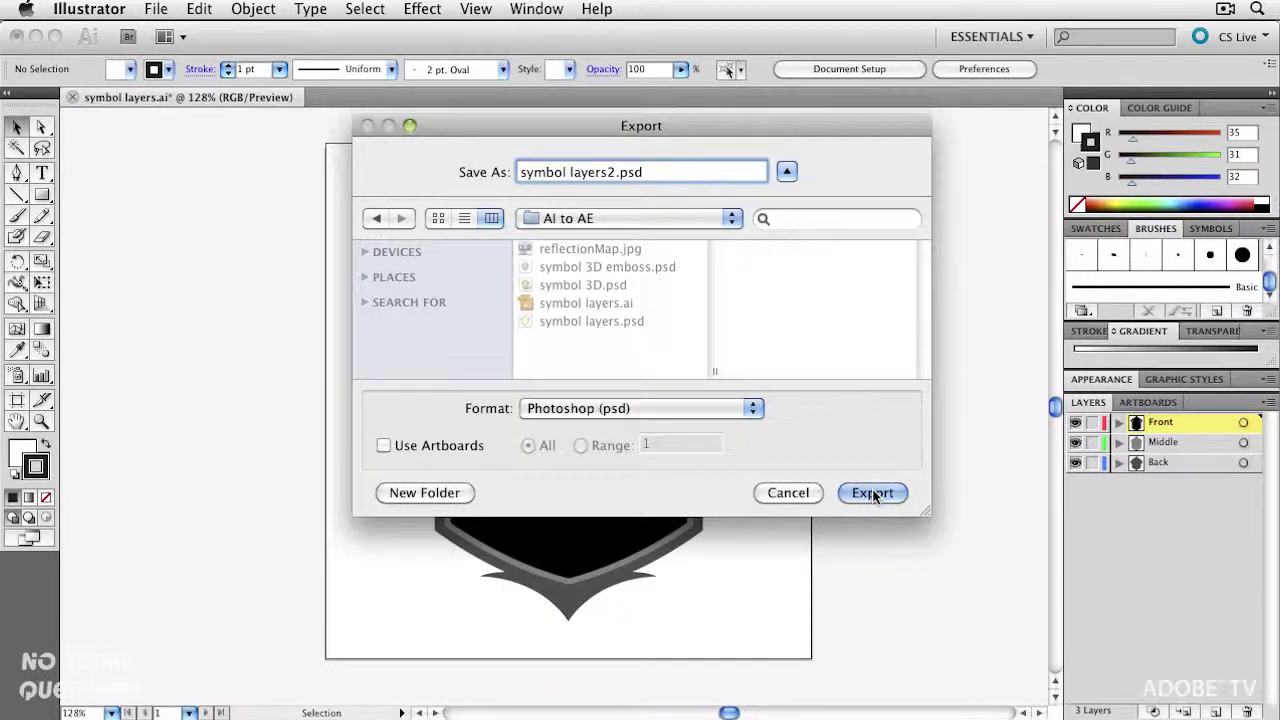
- Keep RGB, 300 ppi and Write Layers in the export options, then switch to Photoshop
{"action": "left_click", "coordinate": [654, 173]}
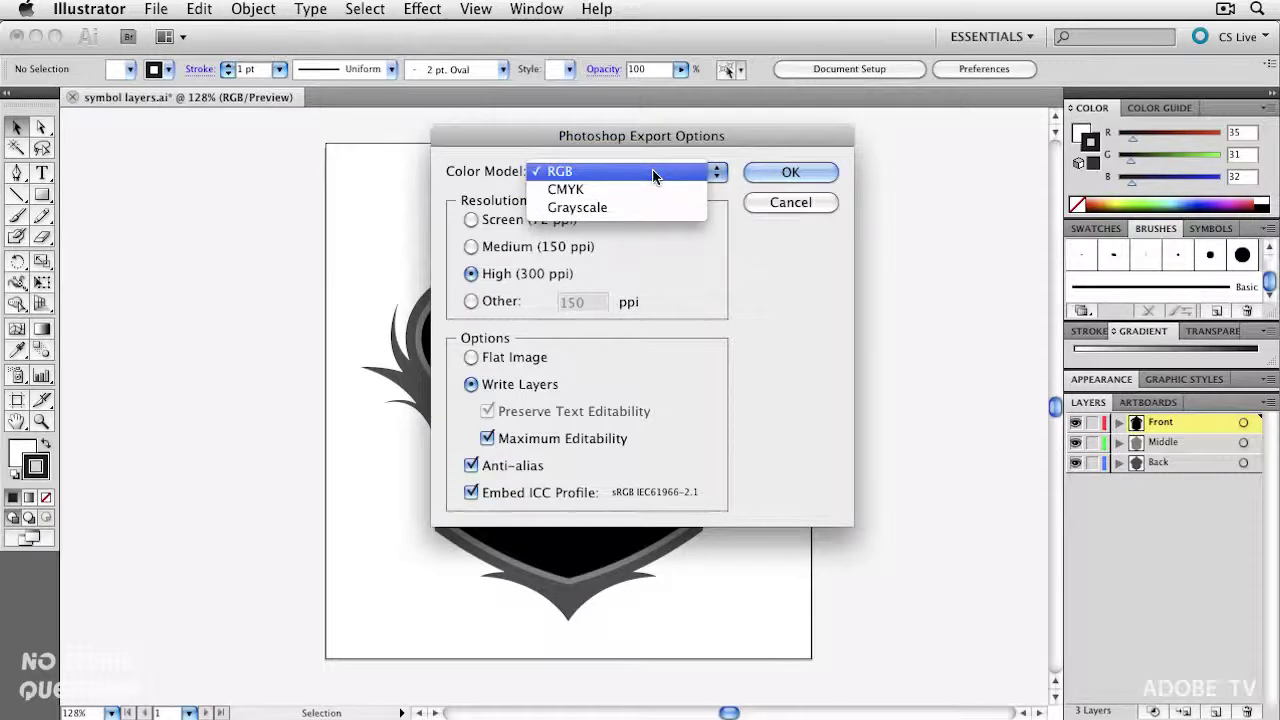
{"action": "left_click", "coordinate": [641, 243]}
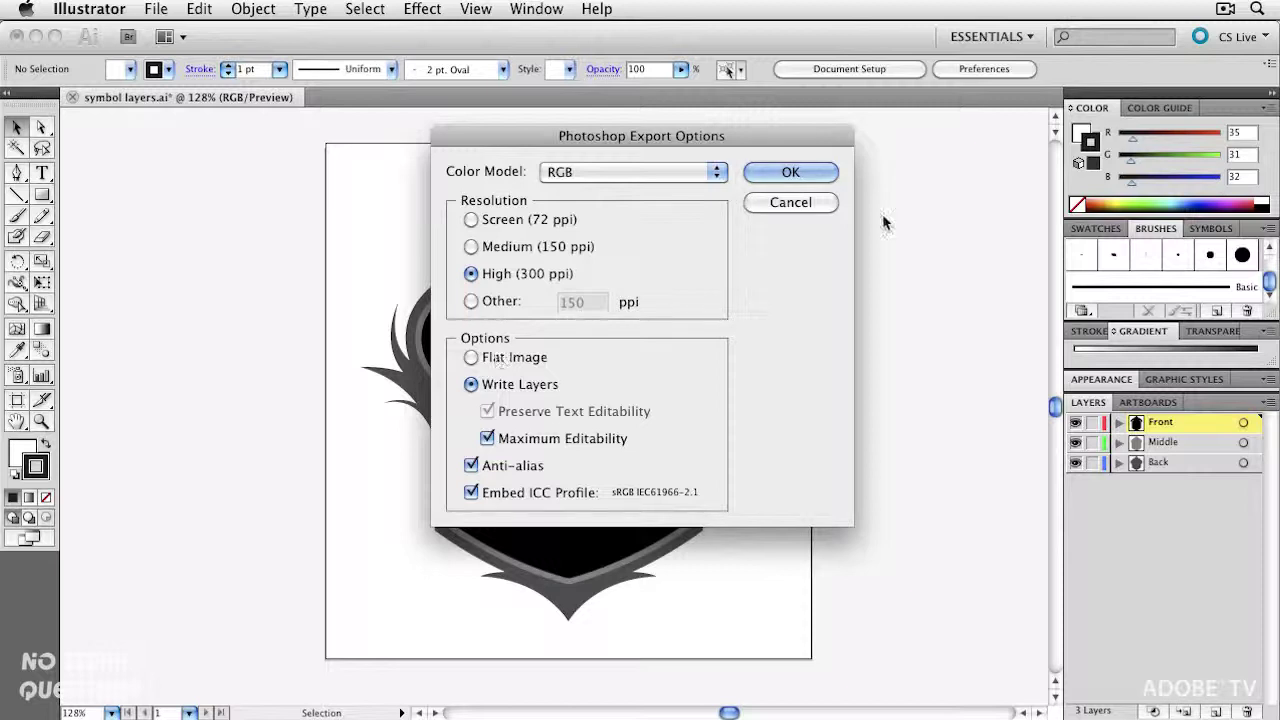
{"action": "left_click", "coordinate": [806, 206]}
{"action": "key", "text": "super+Tab"}
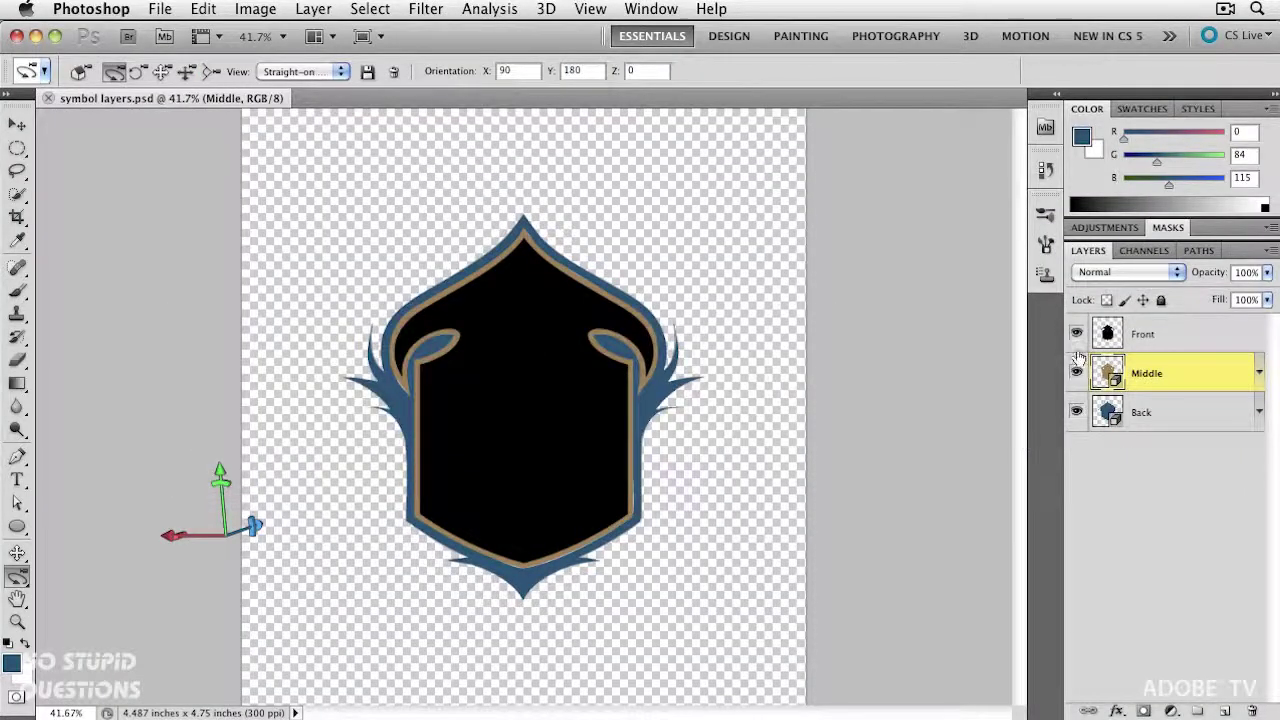
- Hide and re-show the Front, Middle and Back layers to inspect each piece
{"action": "left_click", "coordinate": [1077, 335]}
{"action": "left_click", "coordinate": [1077, 373]}
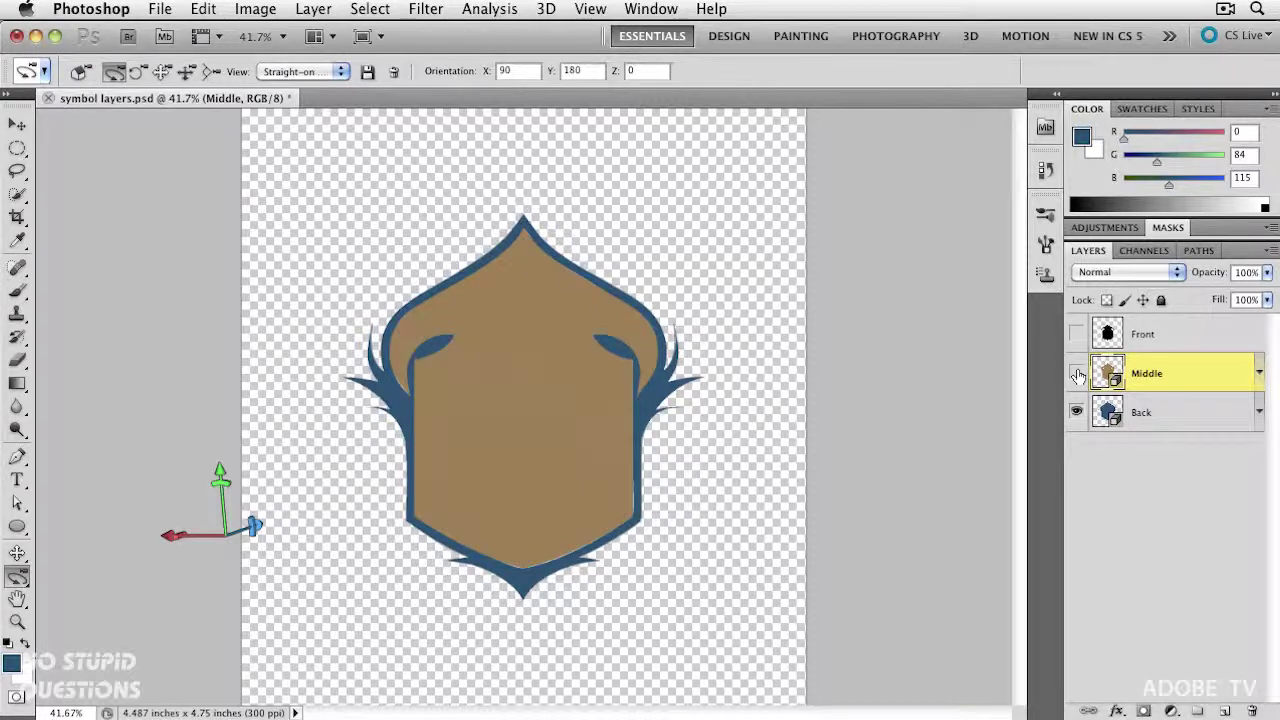
{"action": "left_click", "coordinate": [1077, 412]}
{"action": "left_click", "coordinate": [1077, 412]}
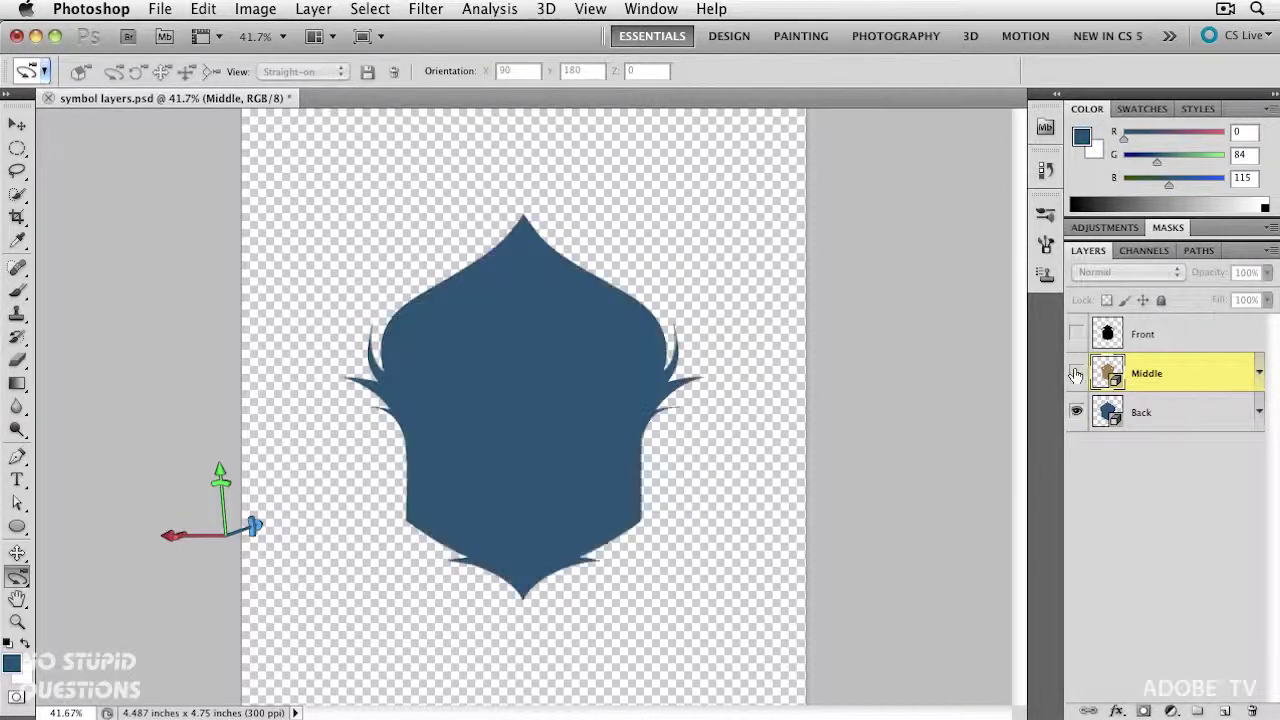
{"action": "left_click", "coordinate": [1077, 373]}
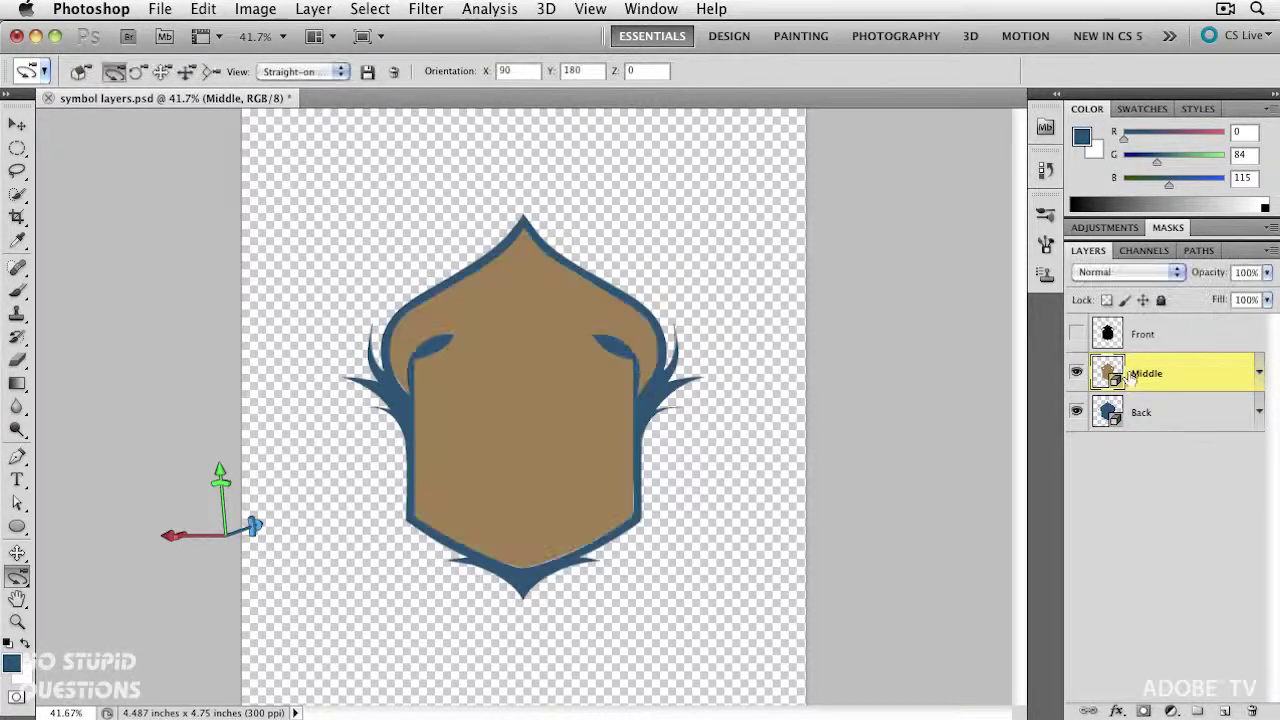
{"action": "left_click", "coordinate": [1077, 334]}
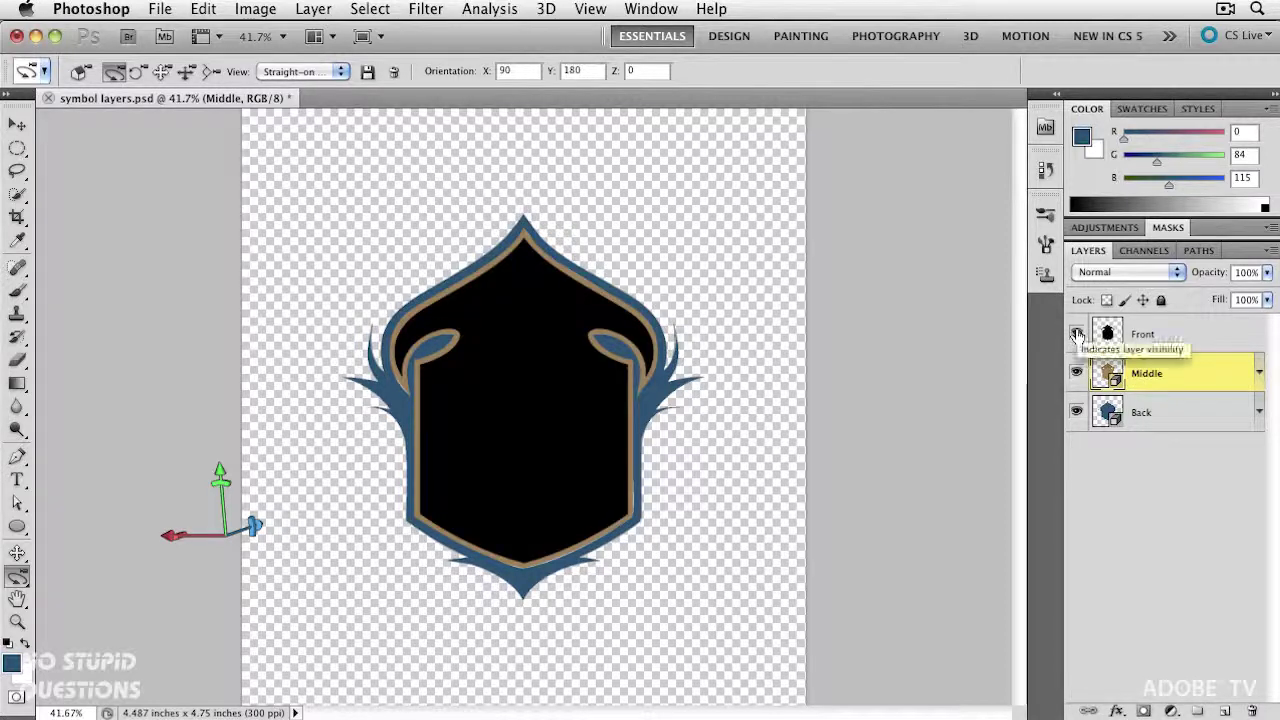
- Load the Front layer's shape as a selection and create a Repoussé from Current Selection
{"action": "left_click", "coordinate": [1112, 334]}
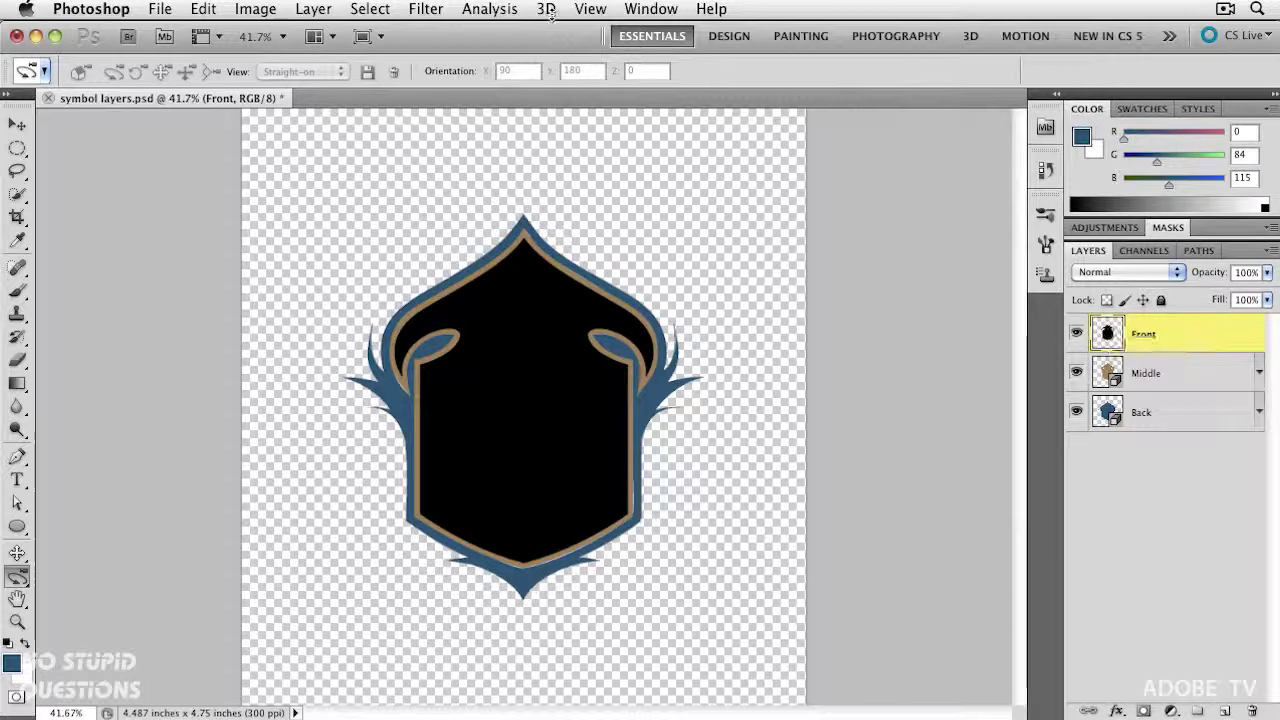
{"action": "left_click", "coordinate": [546, 10]}
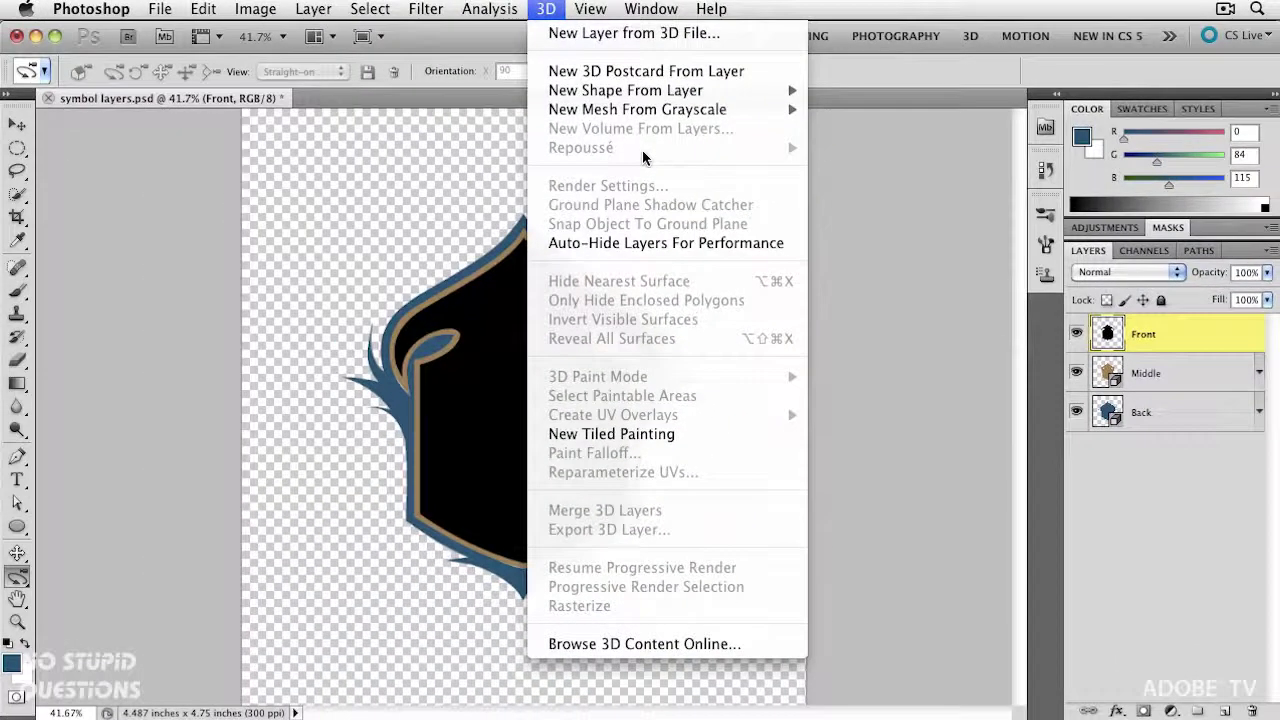
{"action": "left_click", "coordinate": [537, 8]}
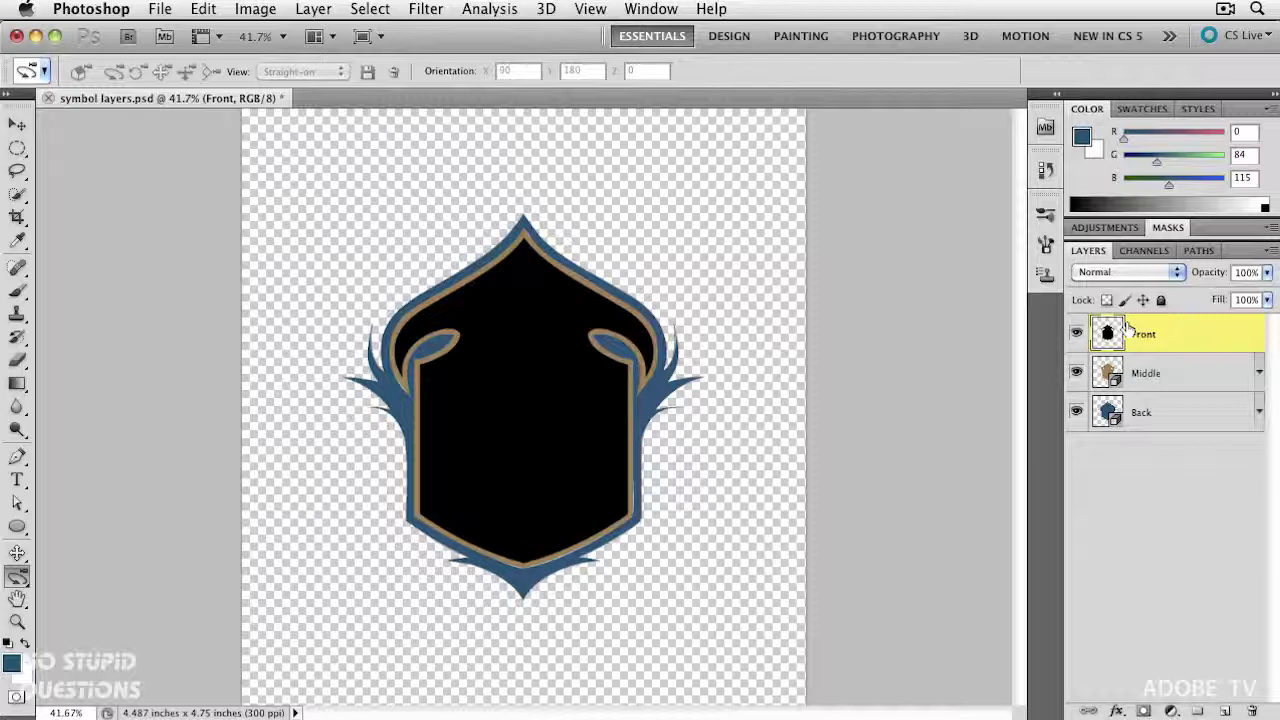
{"action": "left_click", "coordinate": [1106, 334], "text": "super"}
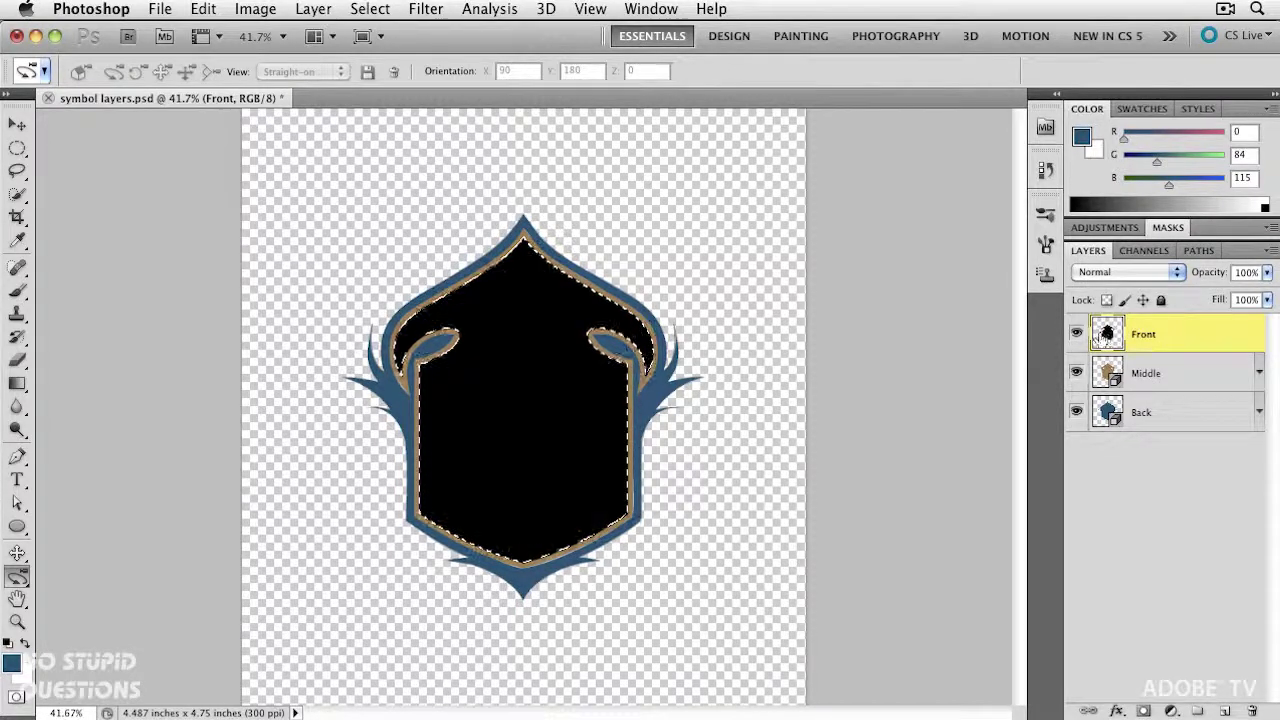
{"action": "left_click", "coordinate": [545, 9]}
{"action": "mouse_move", "coordinate": [760, 146]}
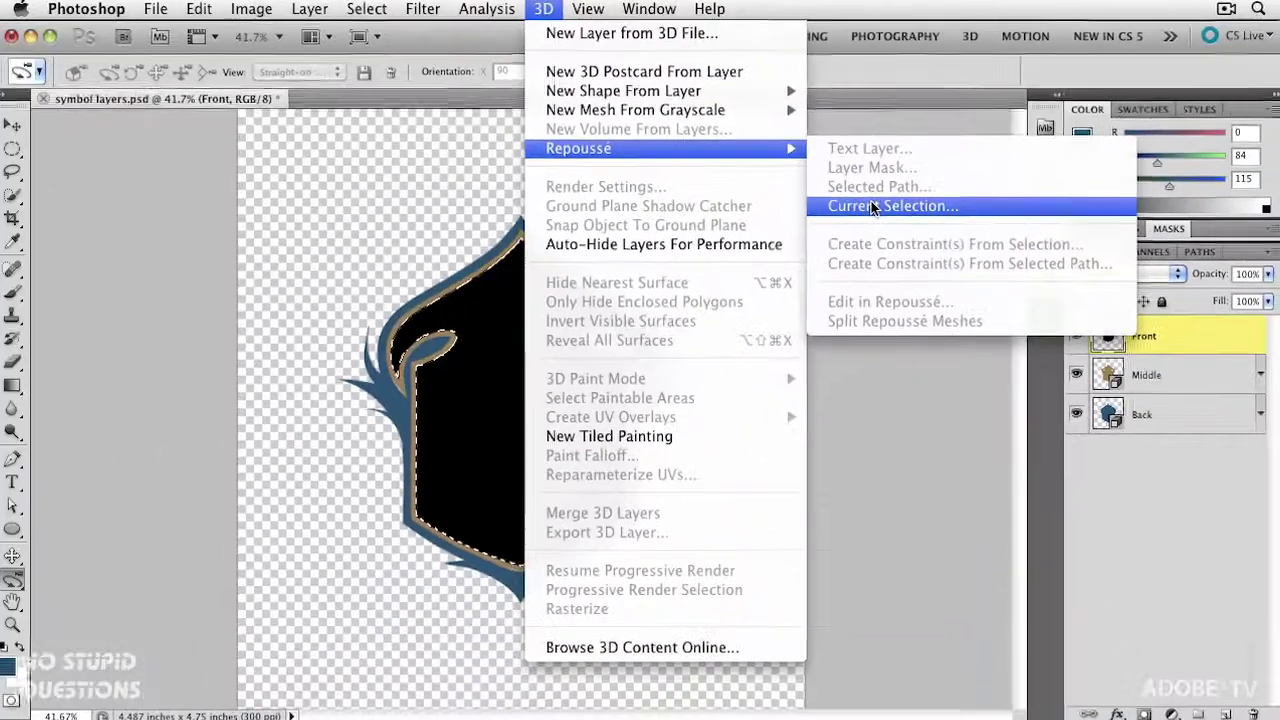
{"action": "left_click", "coordinate": [812, 308]}
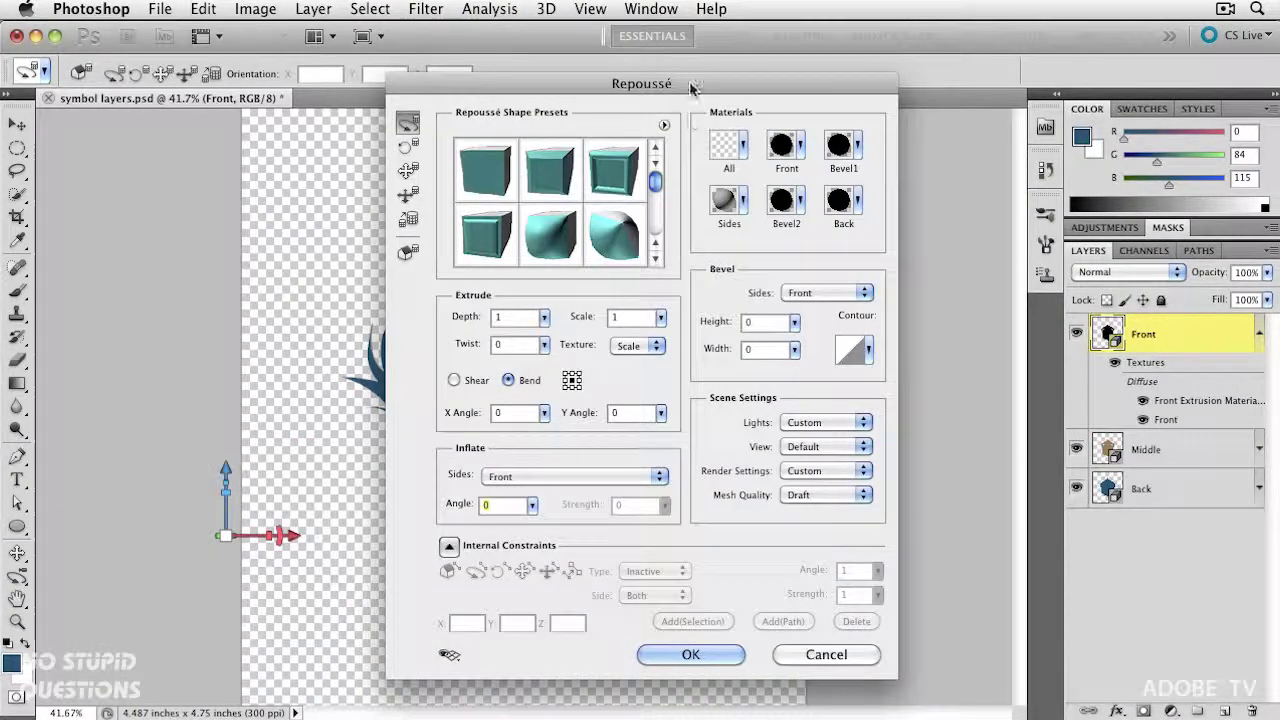
- Move the Repoussé dialog aside, pick a bevelled extrusion preset, and set depth to .05
{"action": "left_click_drag", "start_coordinate": [692, 88], "coordinate": [997, 88]}
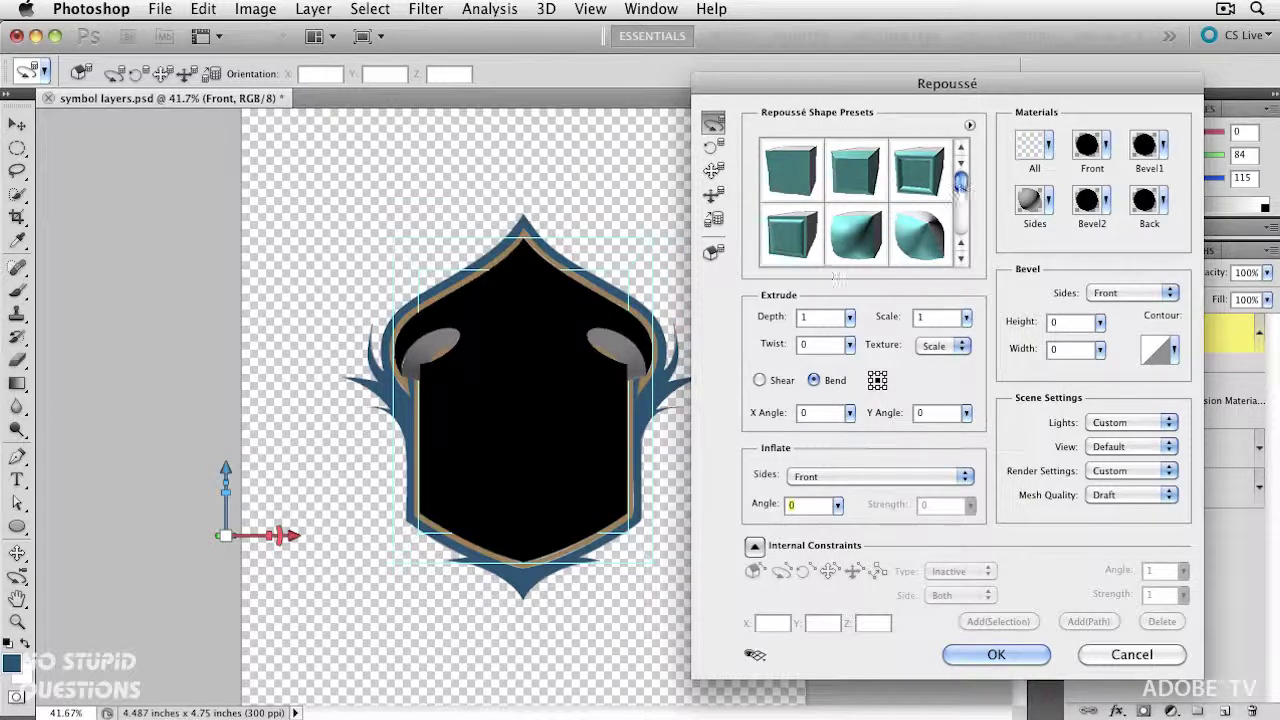
{"action": "mouse_move", "coordinate": [959, 181]}
{"action": "left_mouse_down"}
{"action": "mouse_move", "coordinate": [959, 208]}
{"action": "mouse_move", "coordinate": [961, 184]}
{"action": "left_mouse_up"}
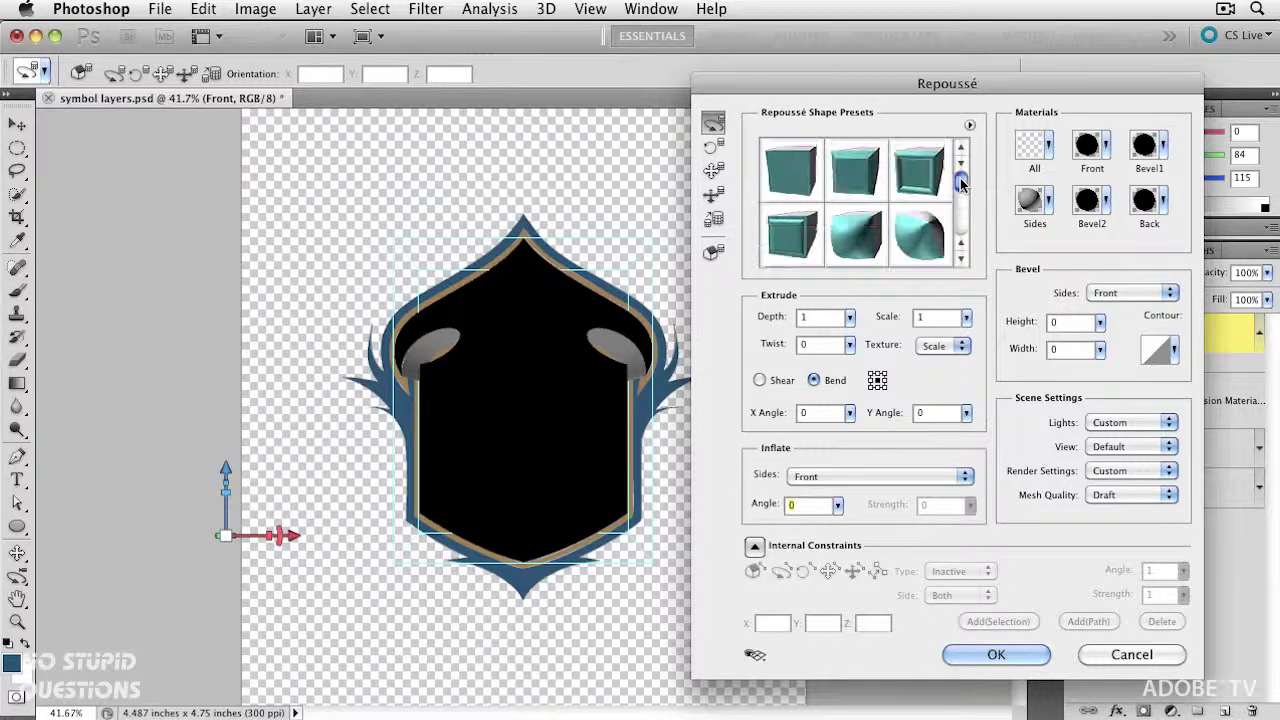
{"action": "left_click", "coordinate": [791, 233]}
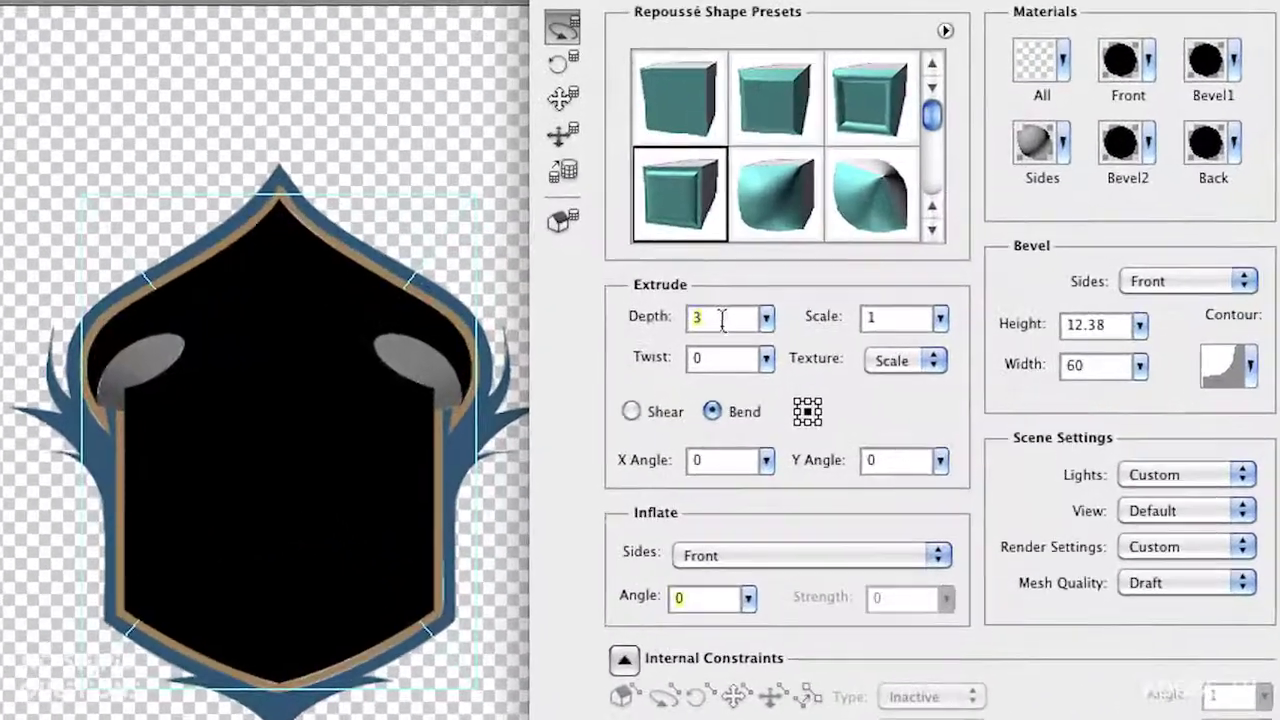
{"action": "left_click", "coordinate": [772, 322]}
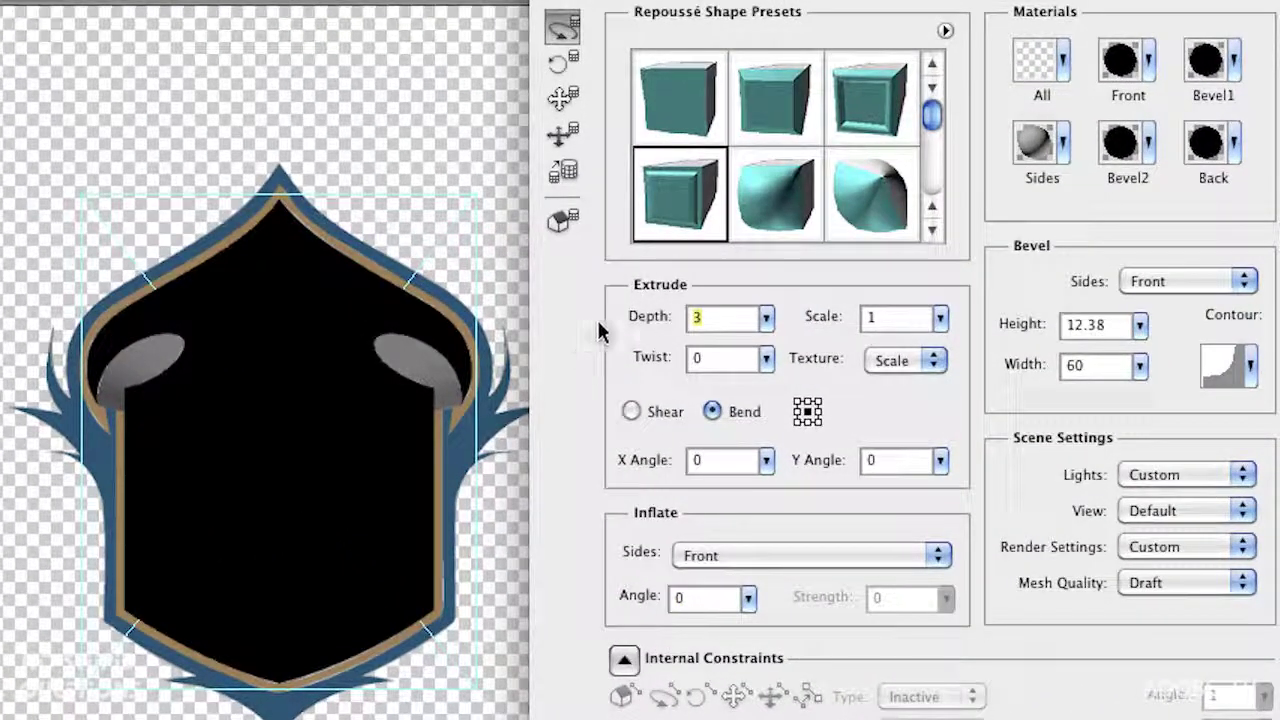
{"action": "key", "text": "BackSpace"}
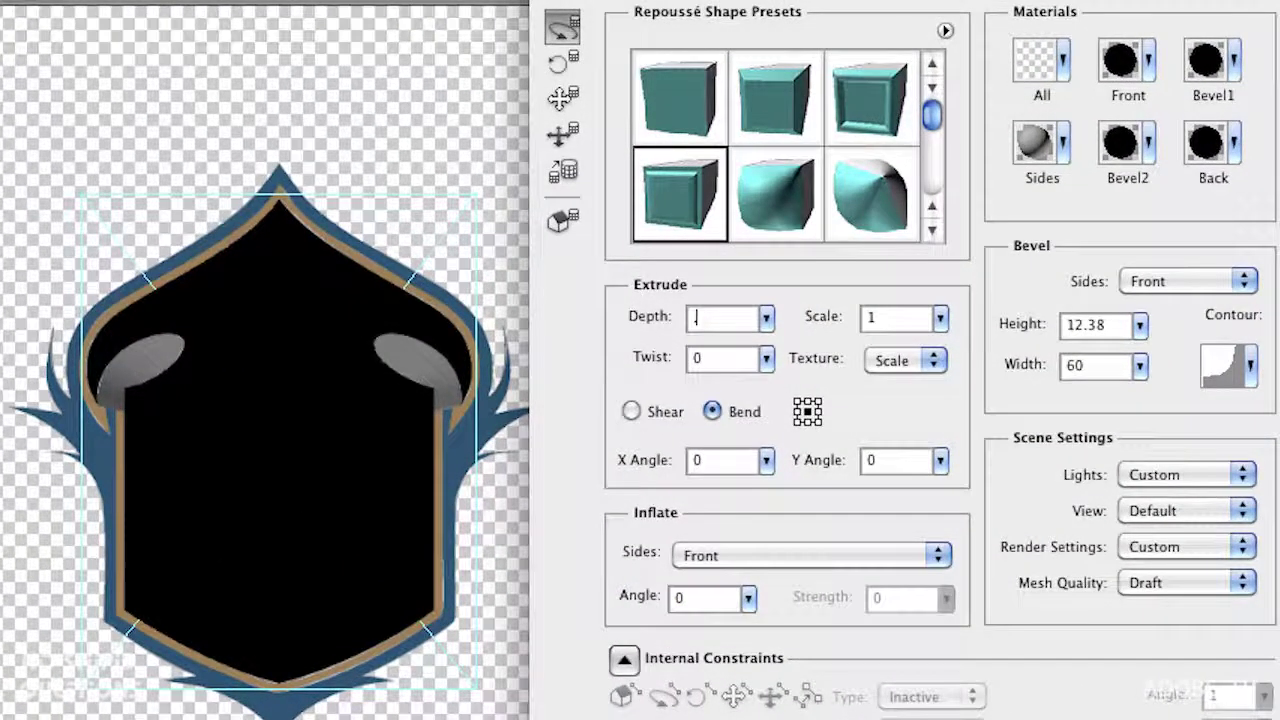
{"action": "type", "text": ".05"}
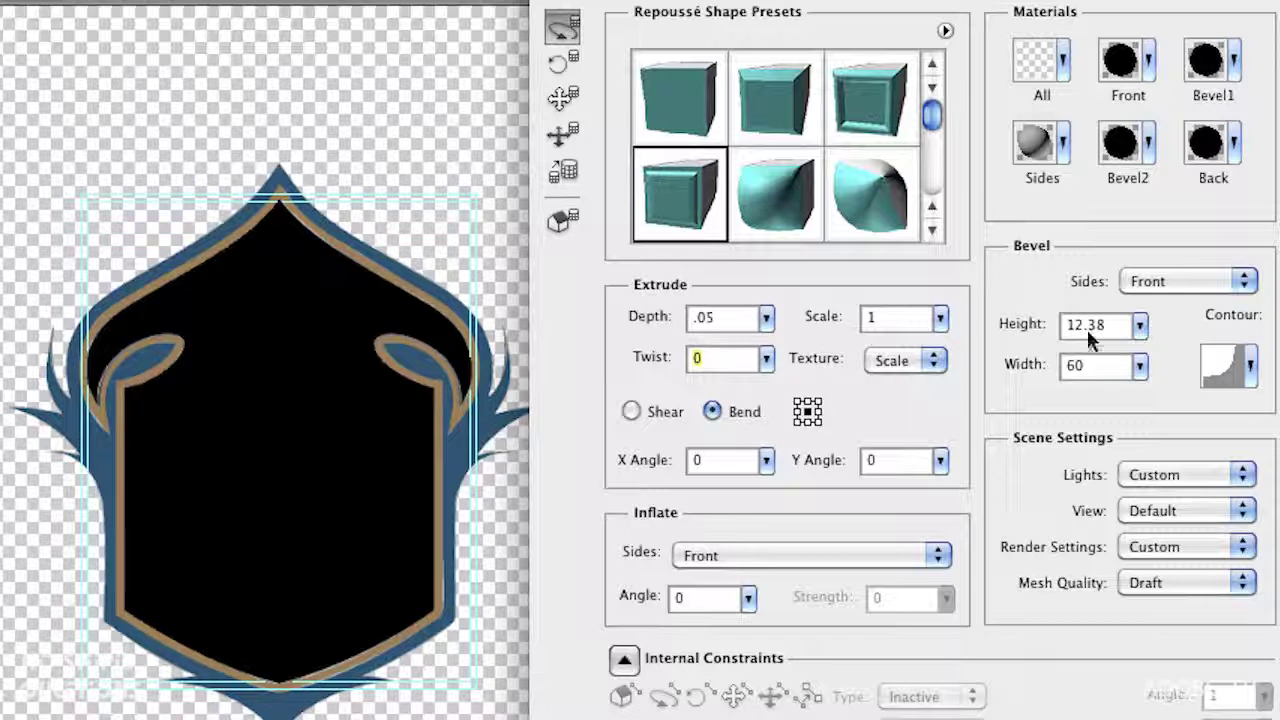
- Enter 5 for both the front bevel height and width
{"action": "double_click", "coordinate": [1088, 334]}
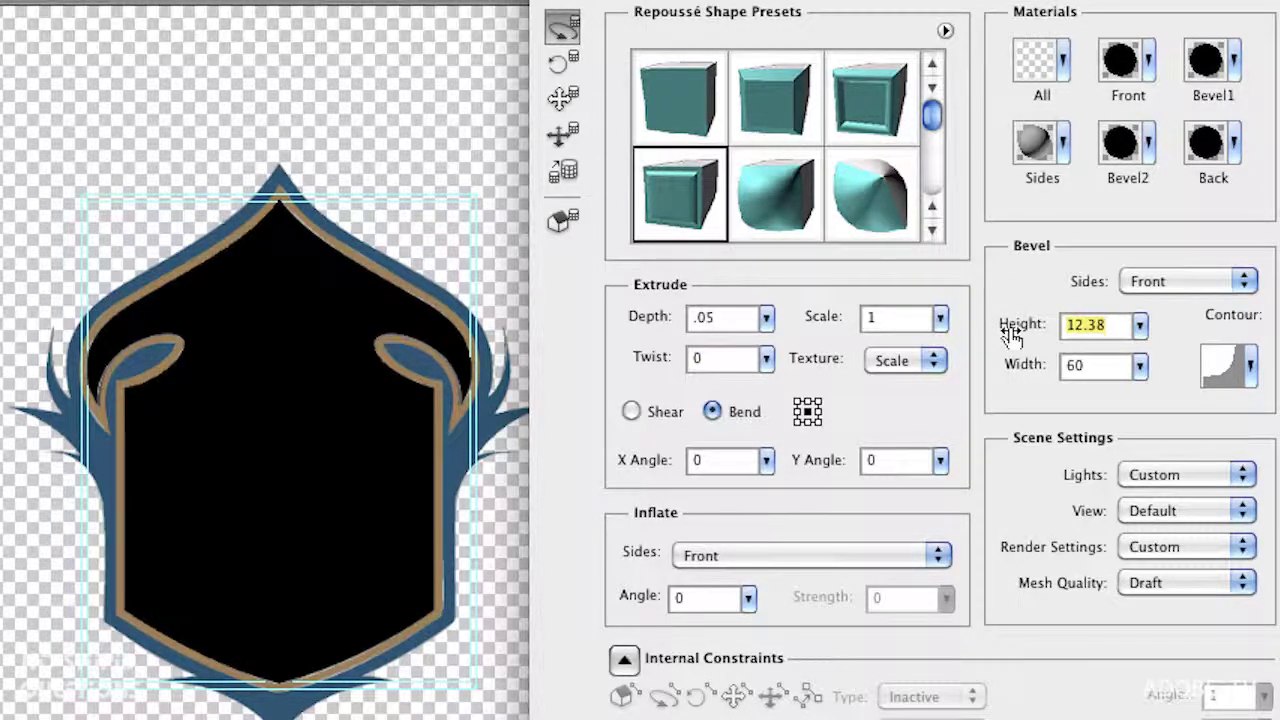
{"action": "type", "text": "5"}
{"action": "key", "text": "Tab"}
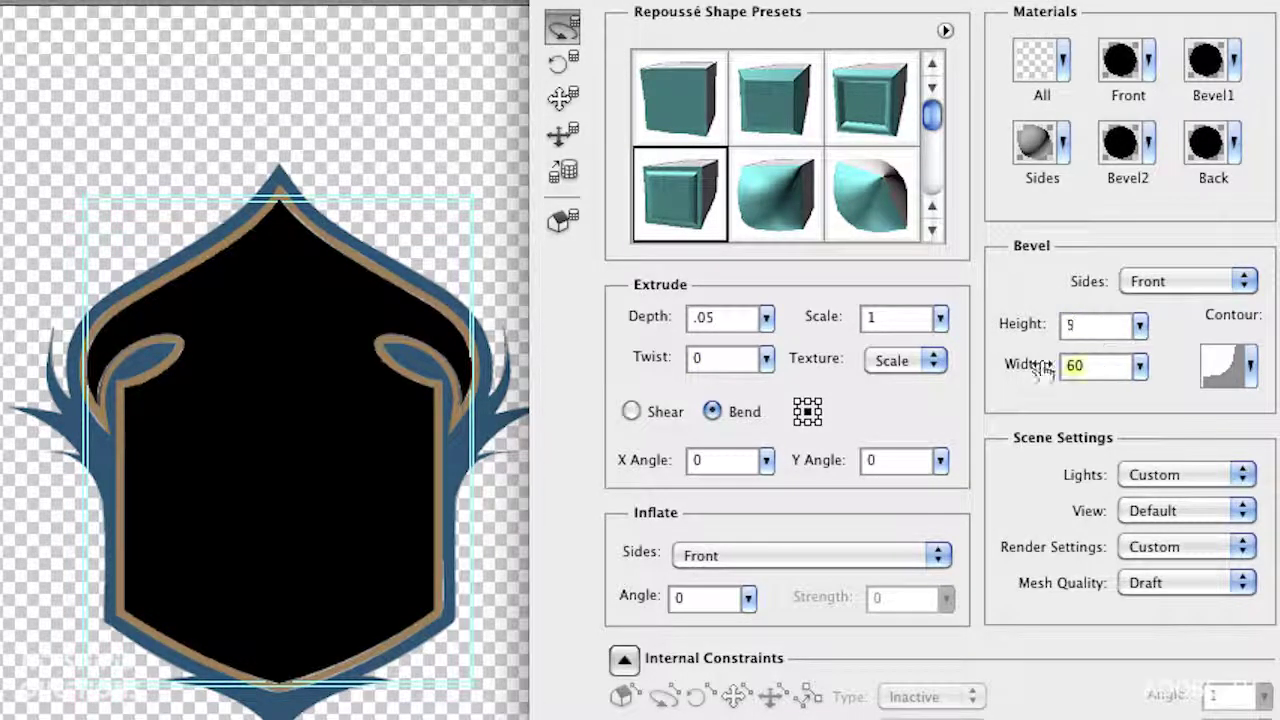
{"action": "type", "text": "5"}
{"action": "key", "text": "Tab"}
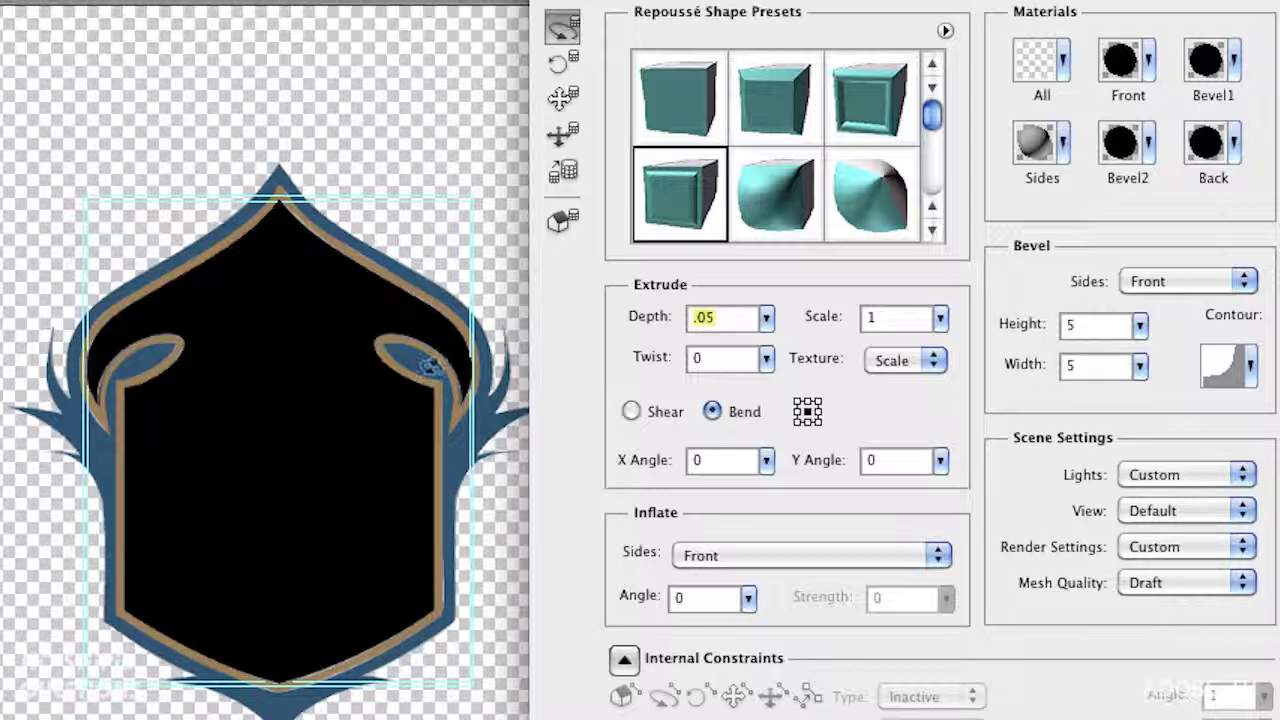
- Load the Default material set, apply Metal Gold to all surfaces, and commit the Repoussé
{"action": "left_click", "coordinate": [1060, 51]}
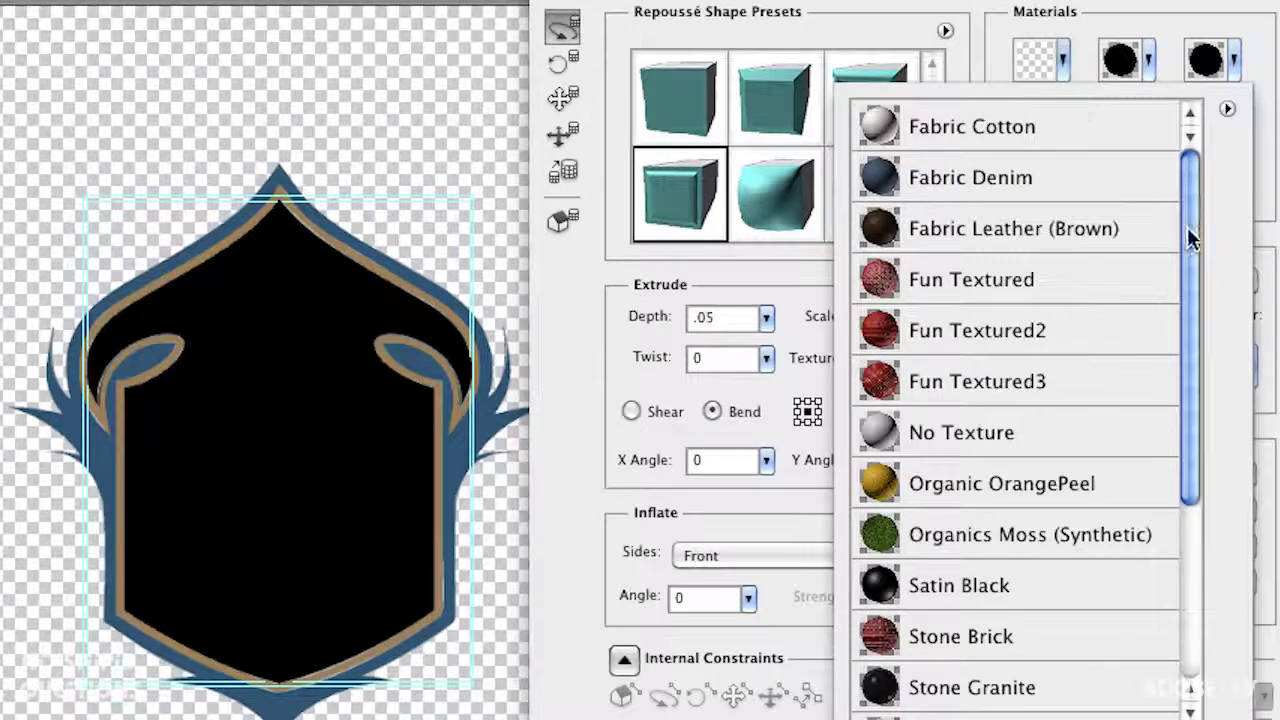
{"action": "mouse_move", "coordinate": [1188, 234]}
{"action": "left_mouse_down"}
{"action": "mouse_move", "coordinate": [1190, 502]}
{"action": "mouse_move", "coordinate": [1190, 215]}
{"action": "left_mouse_up"}
{"action": "left_click", "coordinate": [1227, 109]}
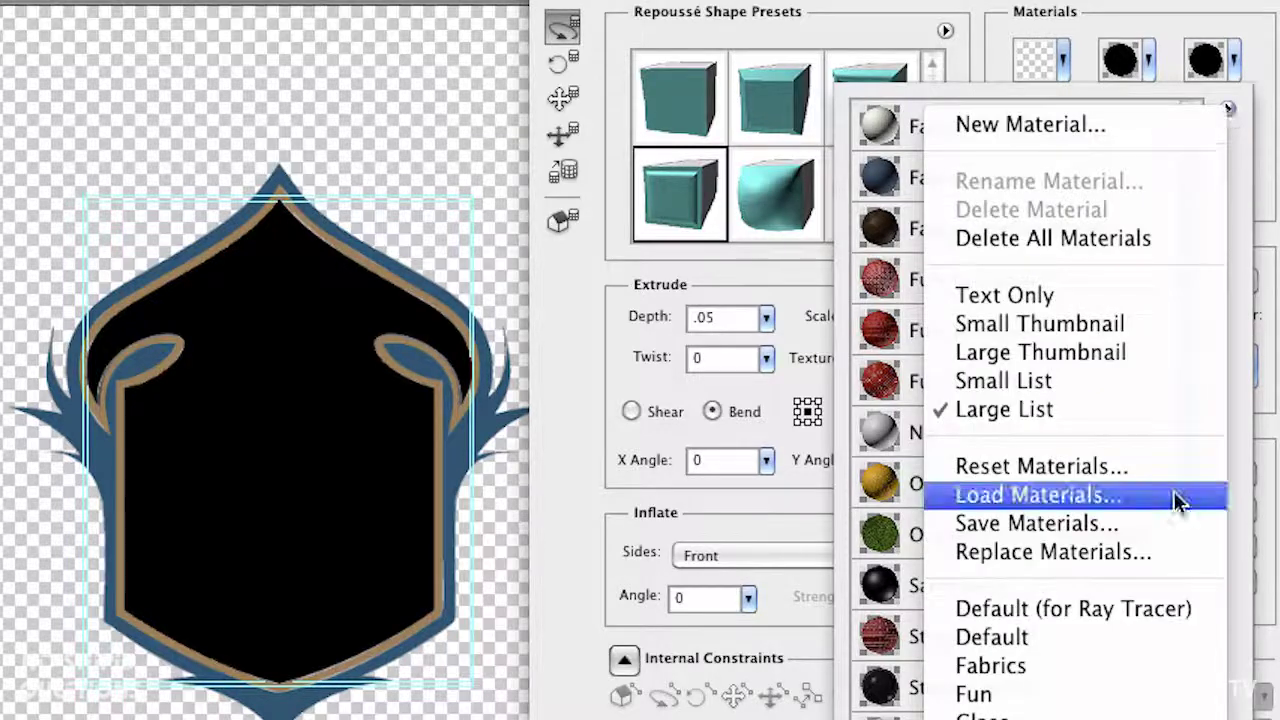
{"action": "left_click", "coordinate": [1142, 608]}
{"action": "left_click", "coordinate": [689, 293]}
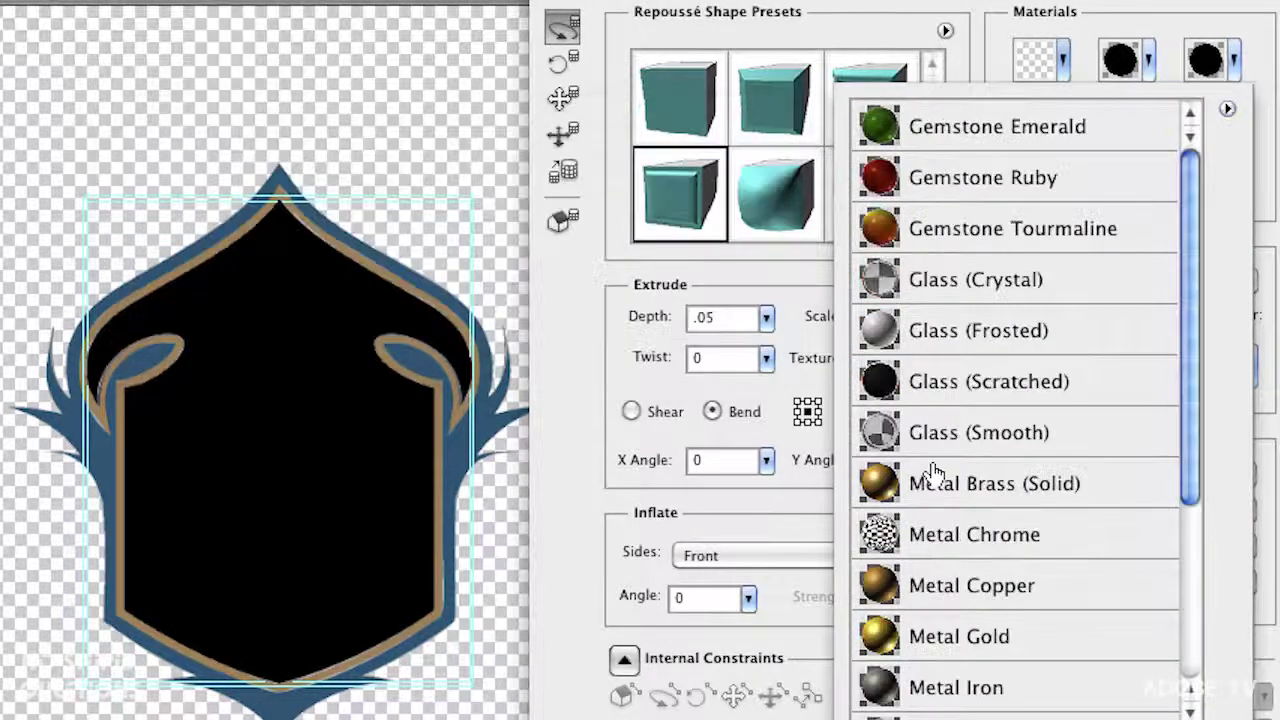
{"action": "left_click", "coordinate": [930, 636]}
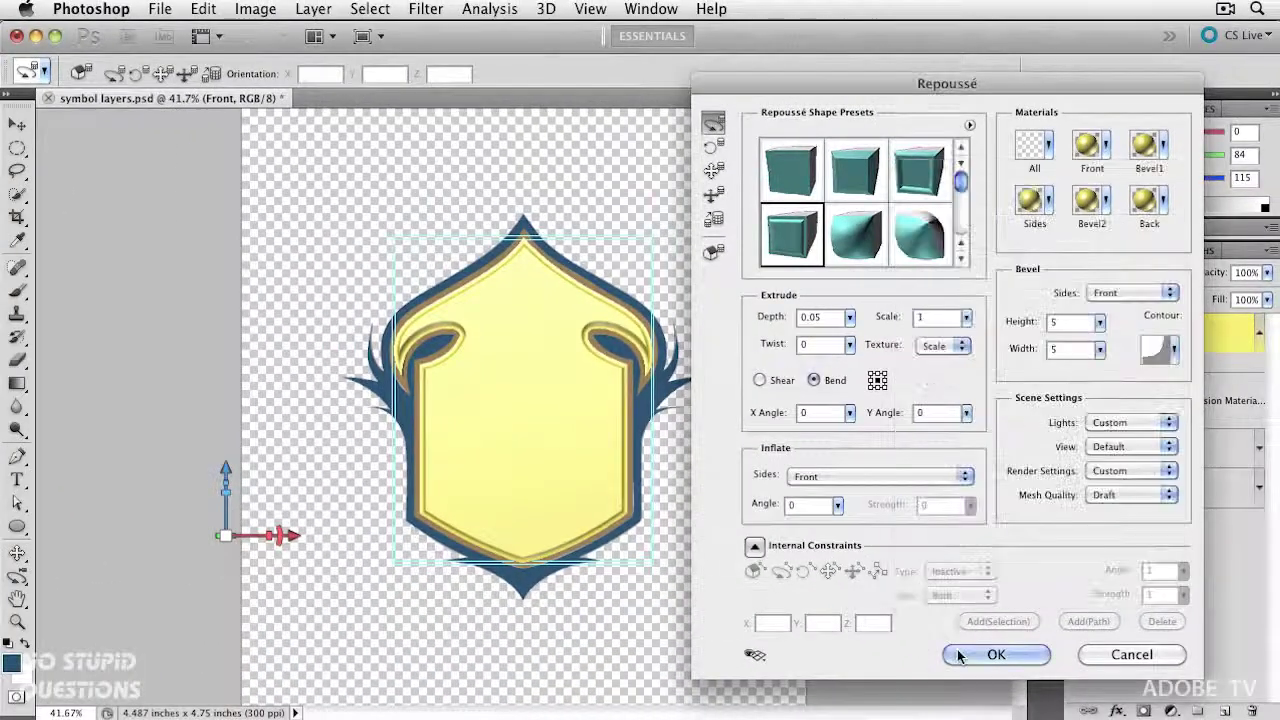
{"action": "left_click", "coordinate": [982, 653]}
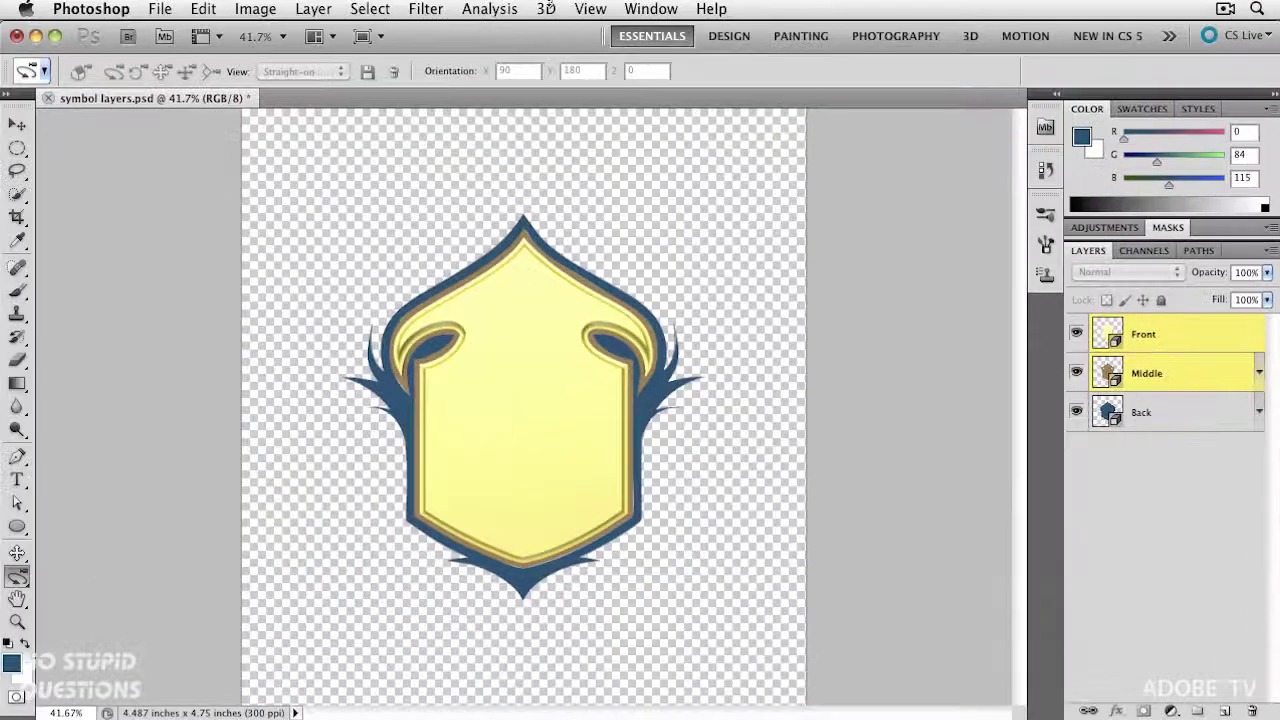
- Merge the selected Front and Middle 3D layers, then add Back to the selection
{"action": "left_click", "coordinate": [546, 8]}
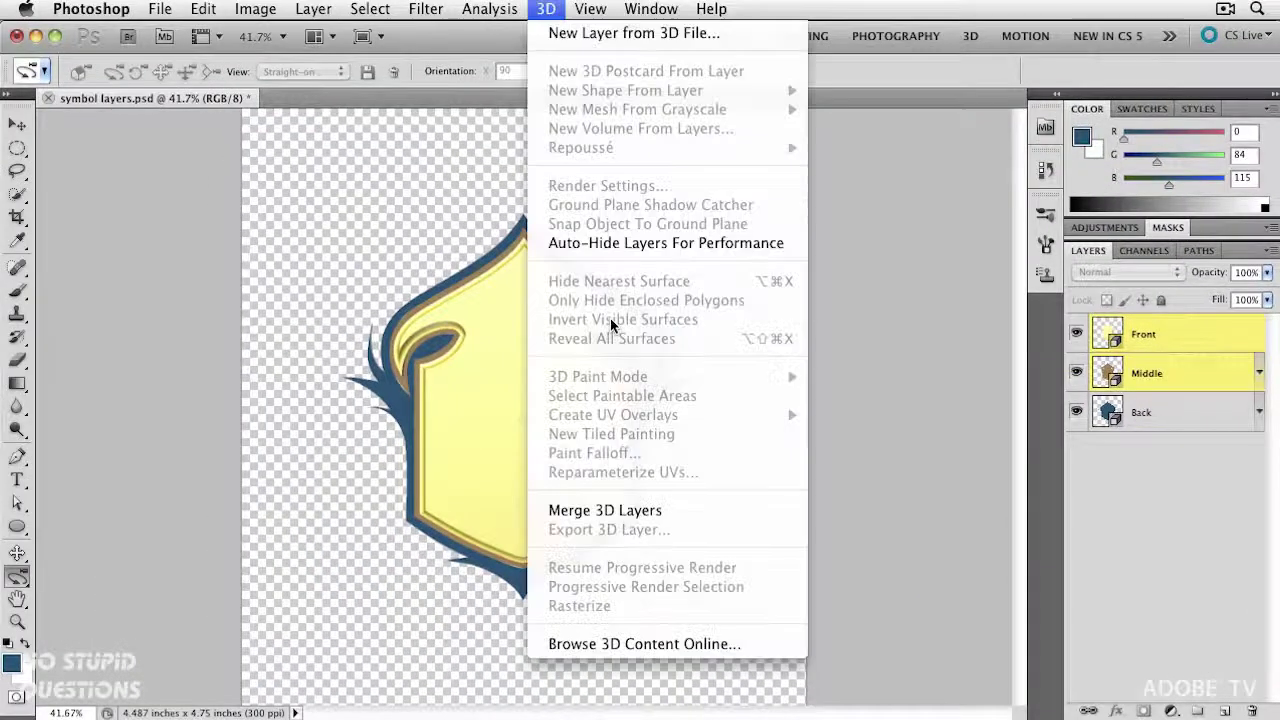
{"action": "left_click", "coordinate": [692, 515]}
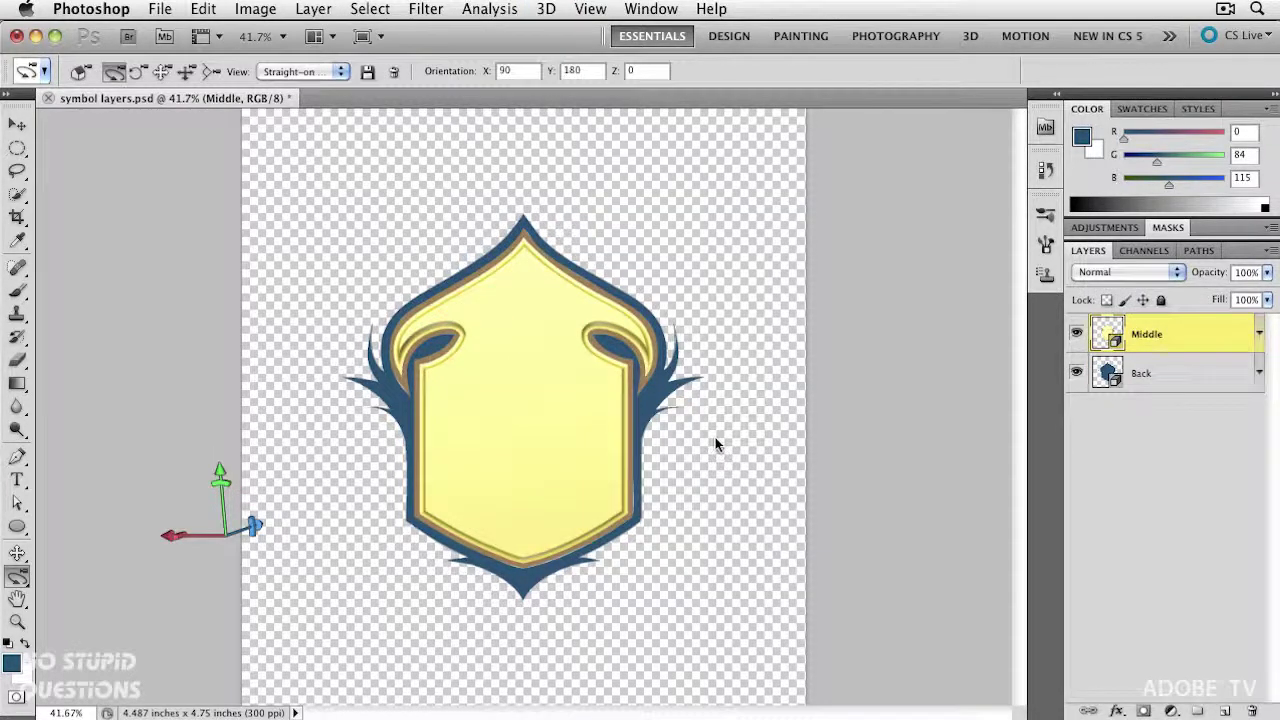
{"action": "left_click", "coordinate": [1168, 377], "text": "shift"}
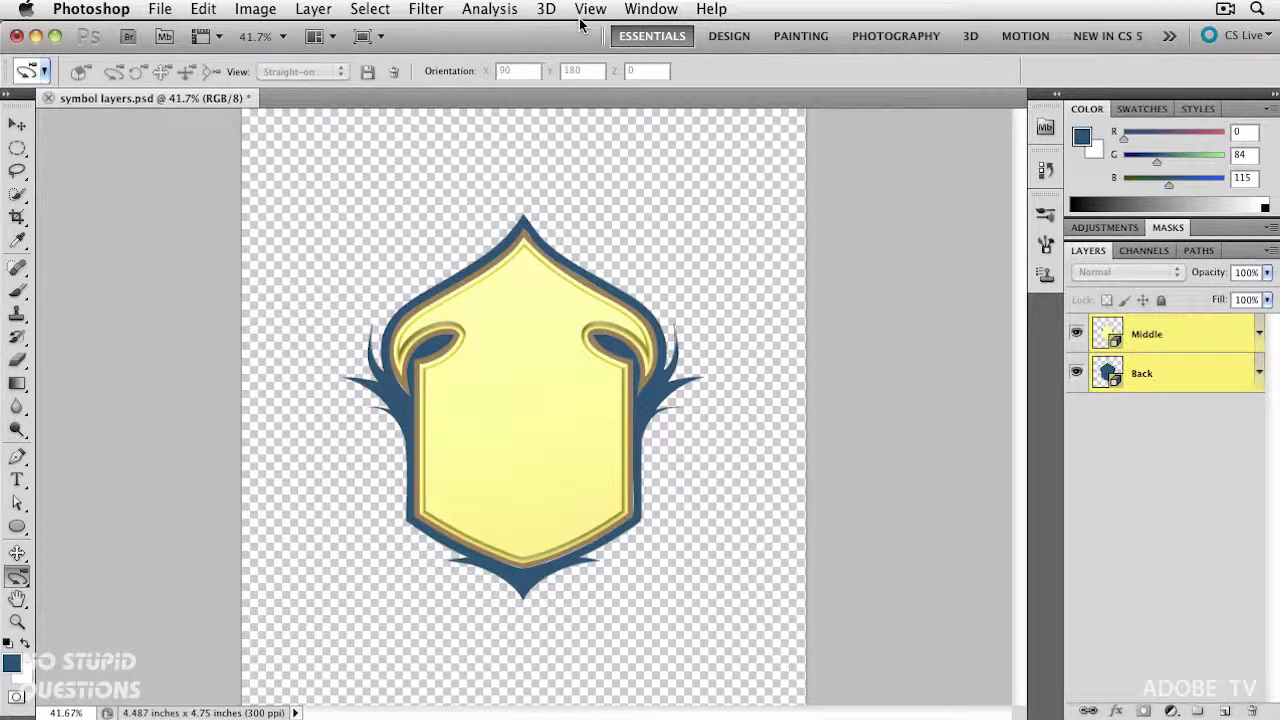
- Merge Middle and Back into a single 3D layer and tilt it to check its depth
{"action": "left_click", "coordinate": [546, 9]}
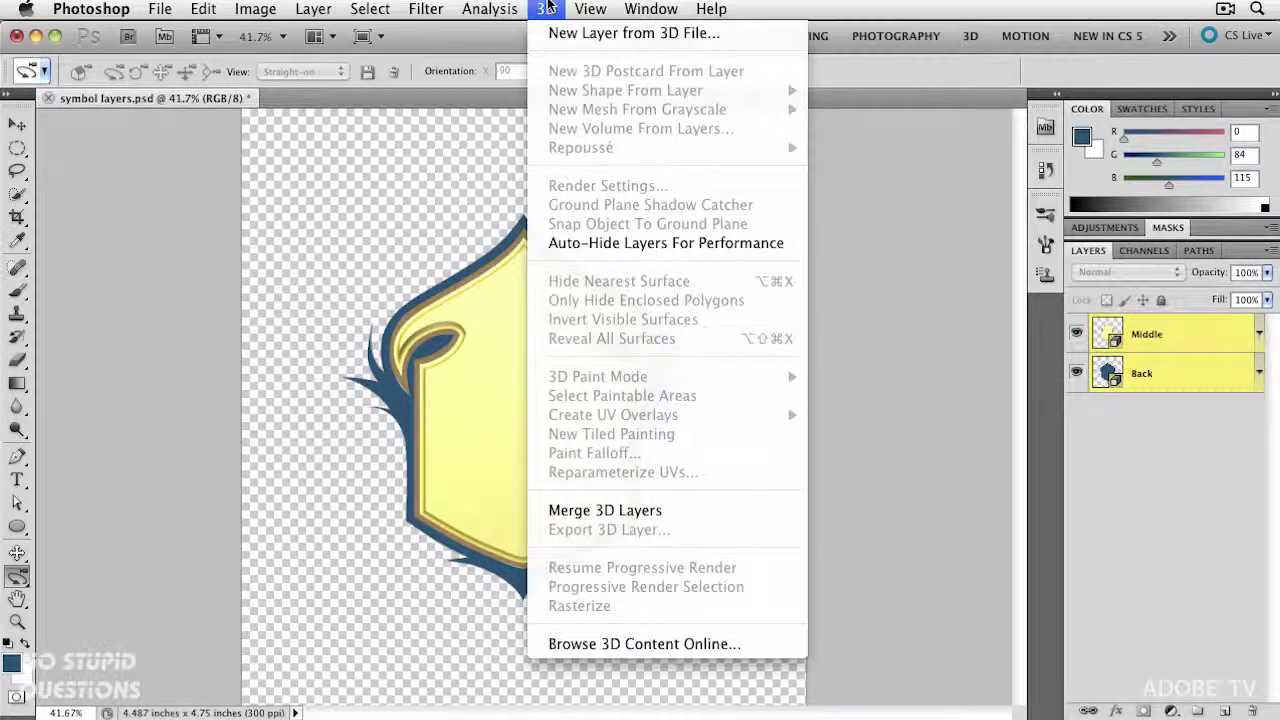
{"action": "left_click", "coordinate": [697, 514]}
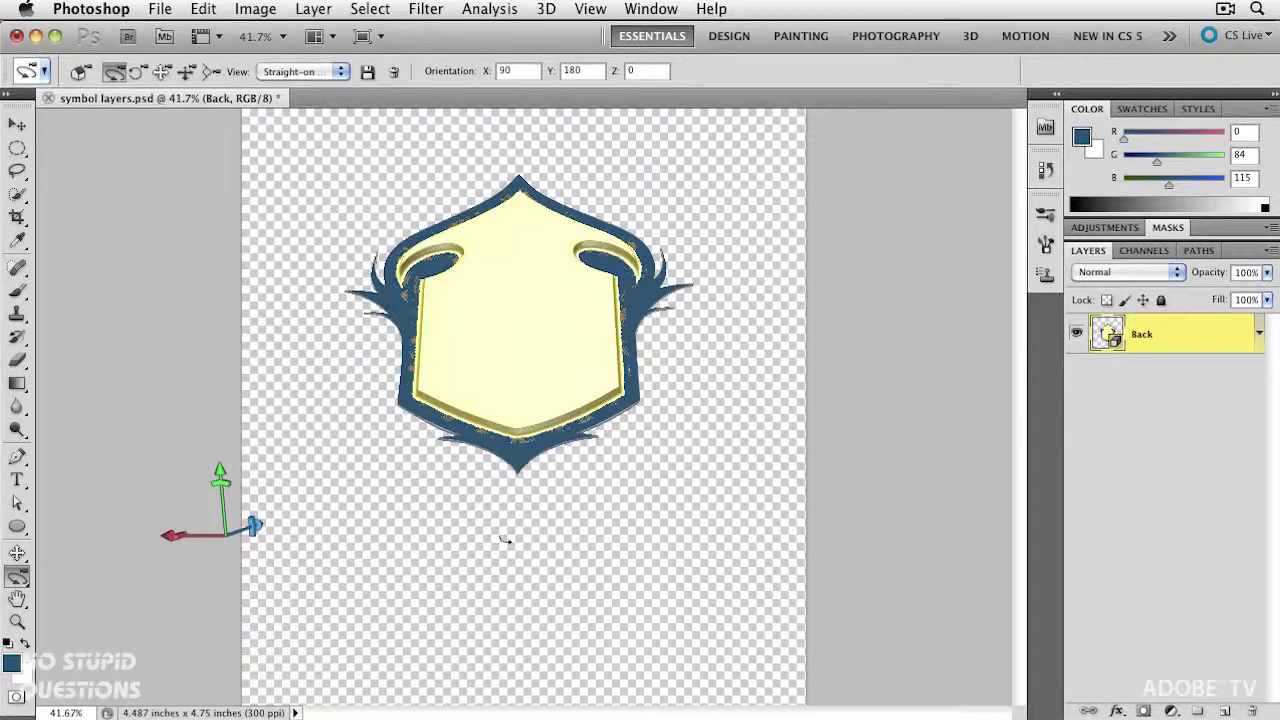
{"action": "left_click_drag", "start_coordinate": [505, 539], "coordinate": [397, 345]}
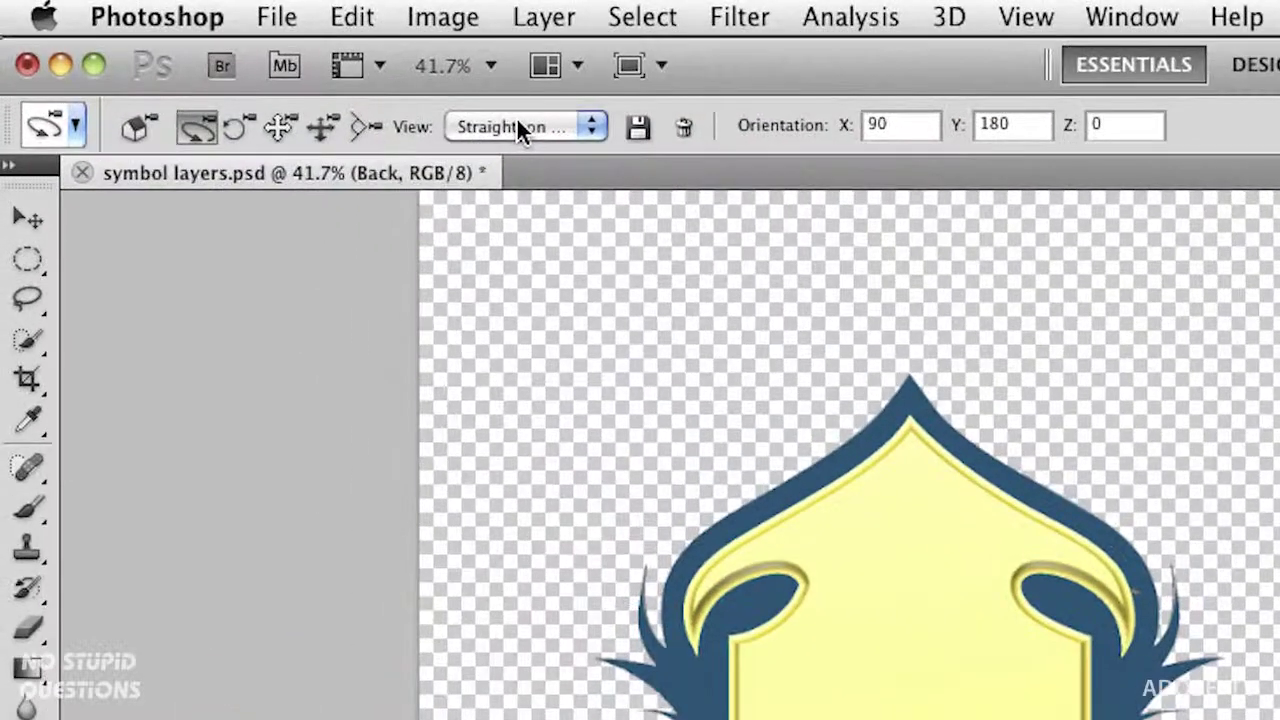
{"action": "left_click", "coordinate": [516, 127]}
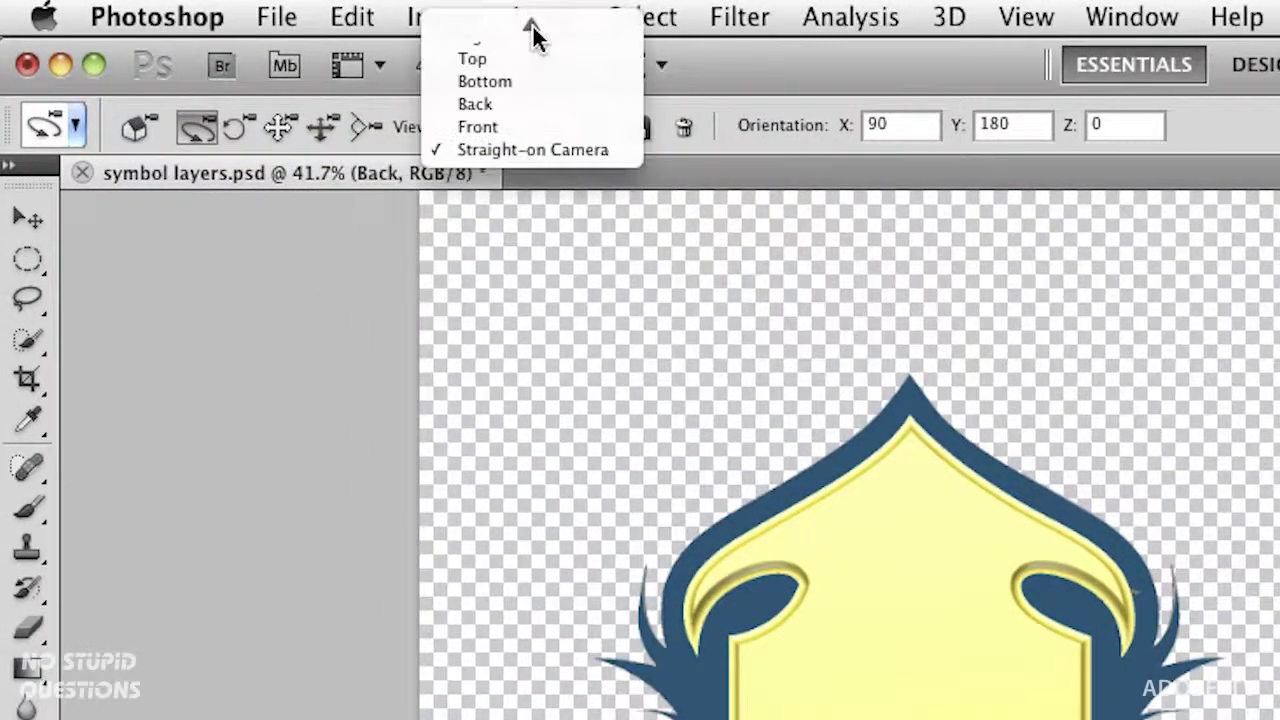
{"action": "left_click", "coordinate": [632, 556]}
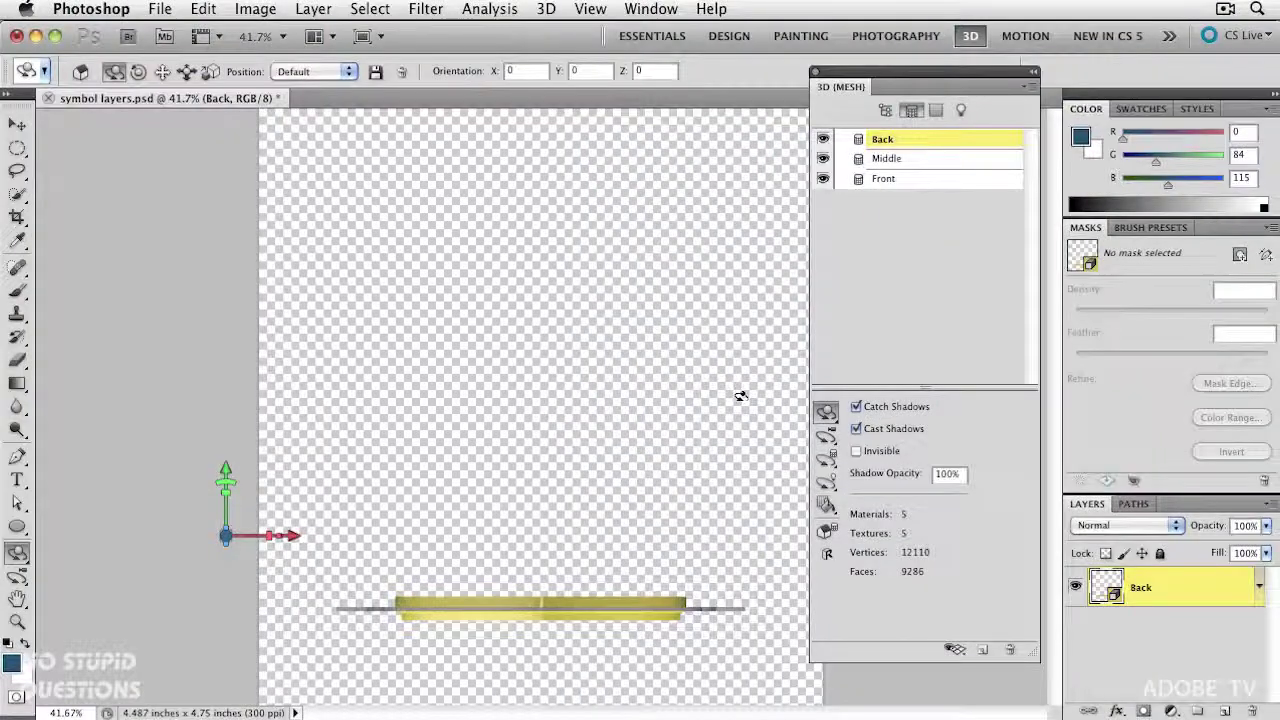
- Switch the 3D panel from Scene to Mesh view and bring up the 3D Mesh tools
{"action": "left_click", "coordinate": [885, 110]}
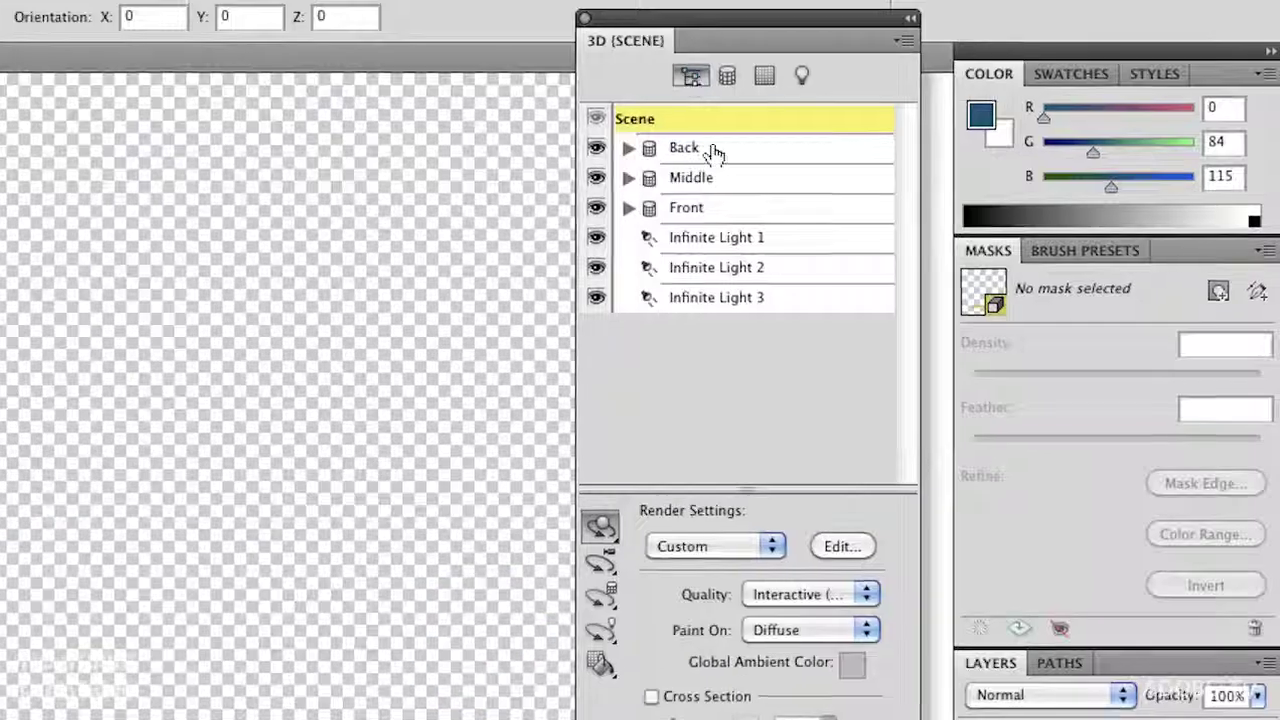
{"action": "left_click", "coordinate": [729, 75]}
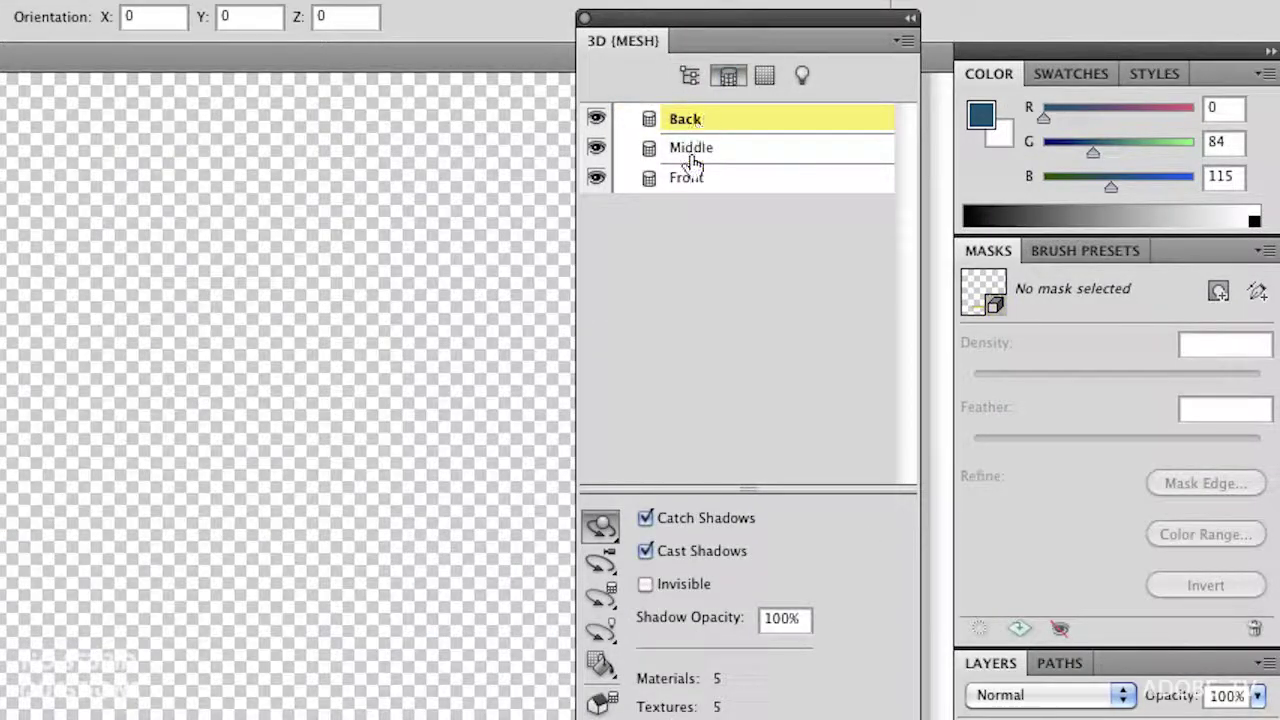
{"action": "left_click", "coordinate": [603, 526]}
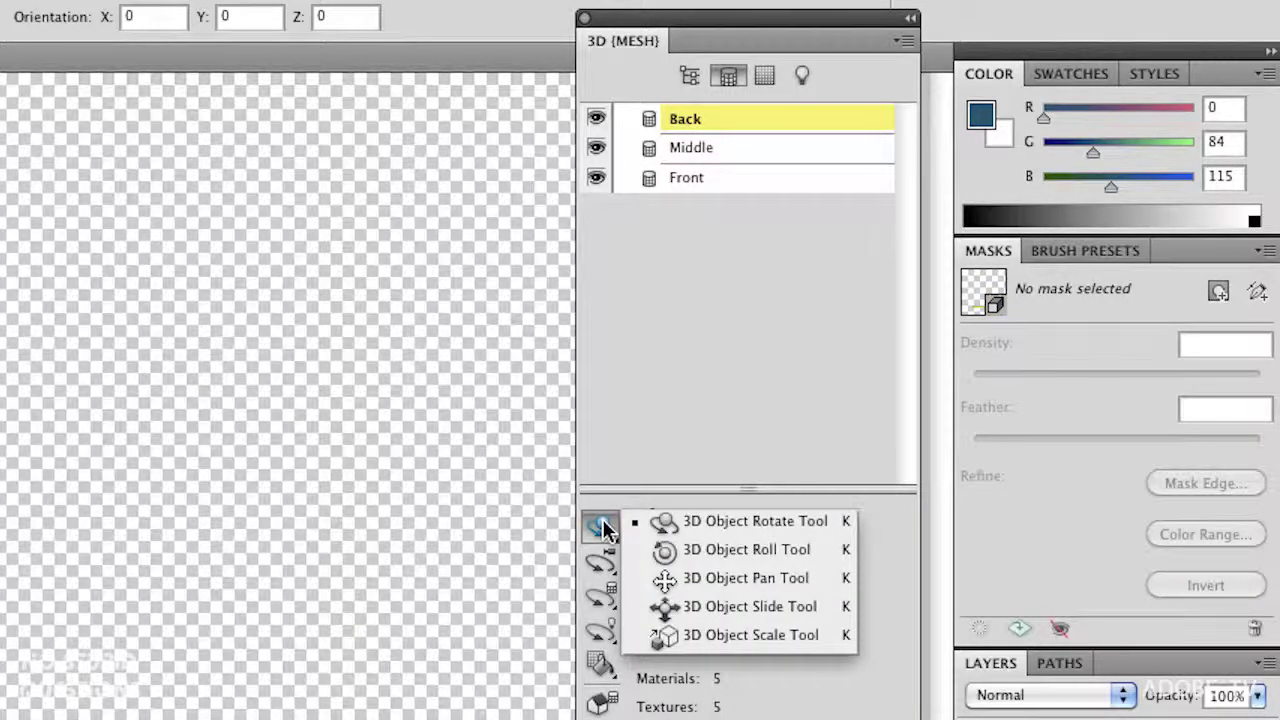
{"action": "left_click", "coordinate": [603, 528]}
{"action": "left_click", "coordinate": [601, 598]}
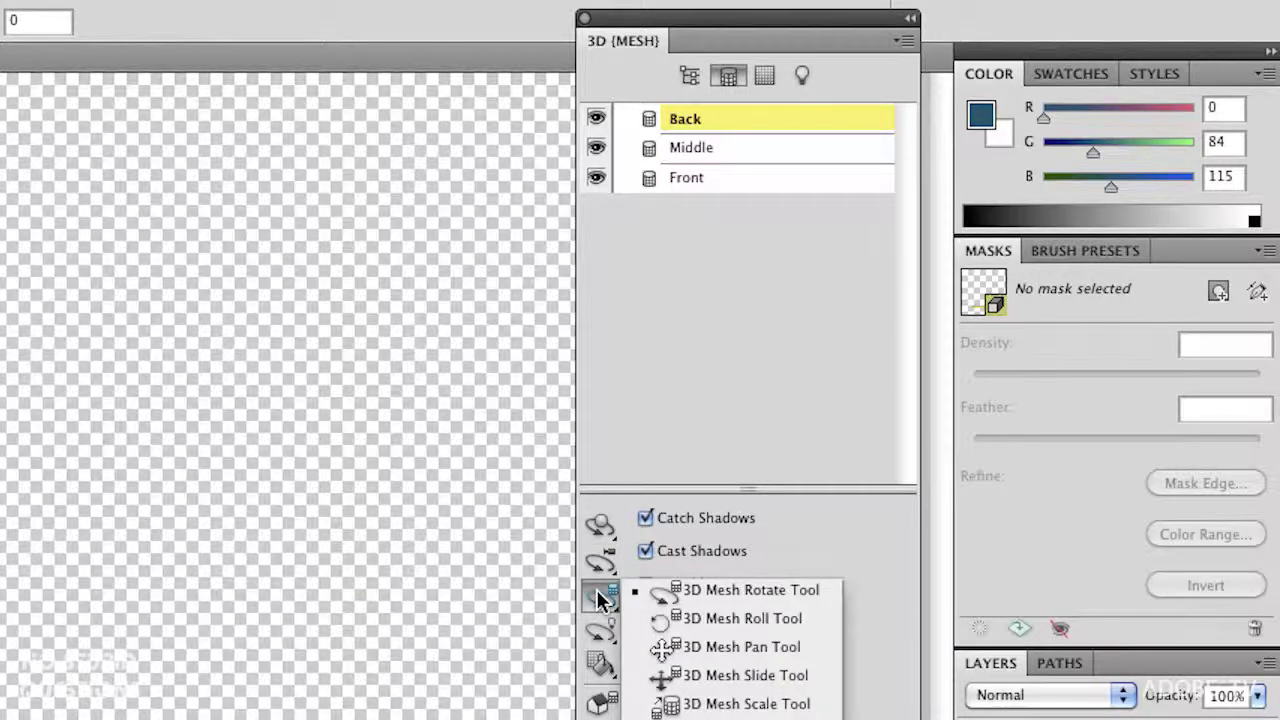
- With the mesh pan tool, raise the Back mesh slightly and lift the Middle mesh to Y 23.2
{"action": "left_click", "coordinate": [692, 648]}
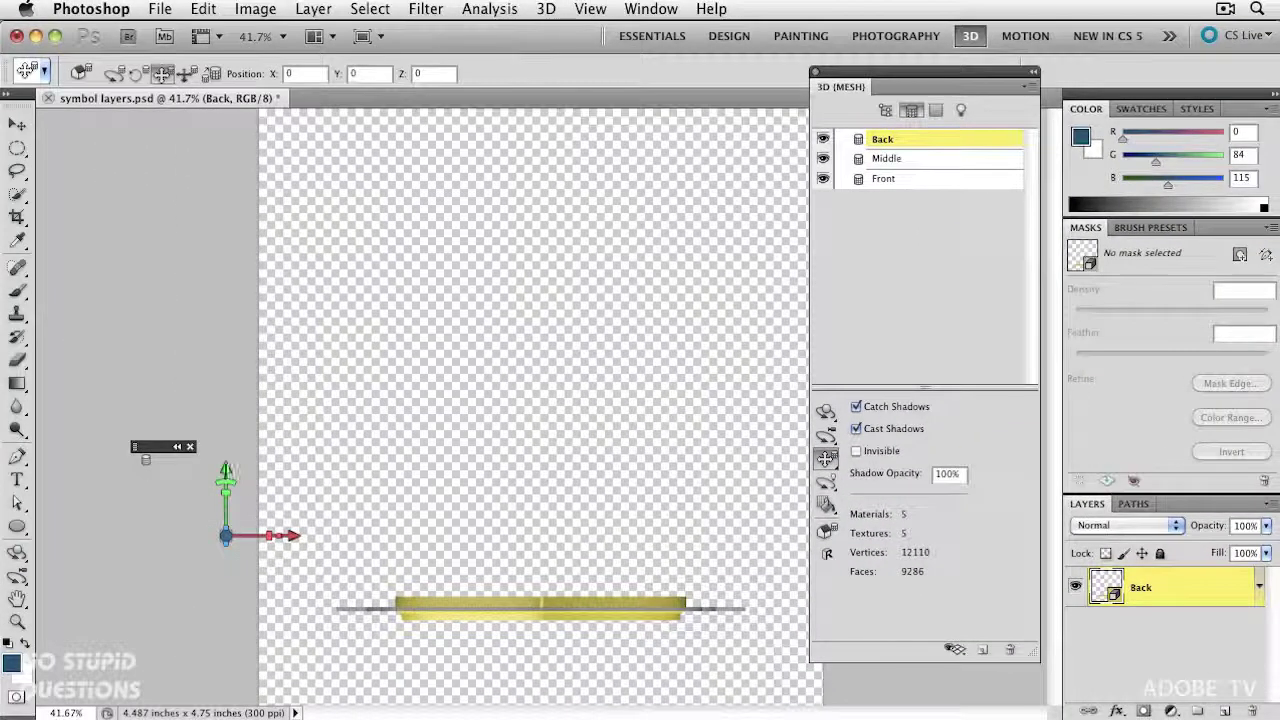
{"action": "left_click_drag", "start_coordinate": [226, 470], "coordinate": [275, 503]}
{"action": "scroll", "coordinate": [551, 651], "scroll_direction": "up", "scroll_amount": 1}
{"action": "scroll", "coordinate": [551, 651], "scroll_direction": "up", "scroll_amount": 1}
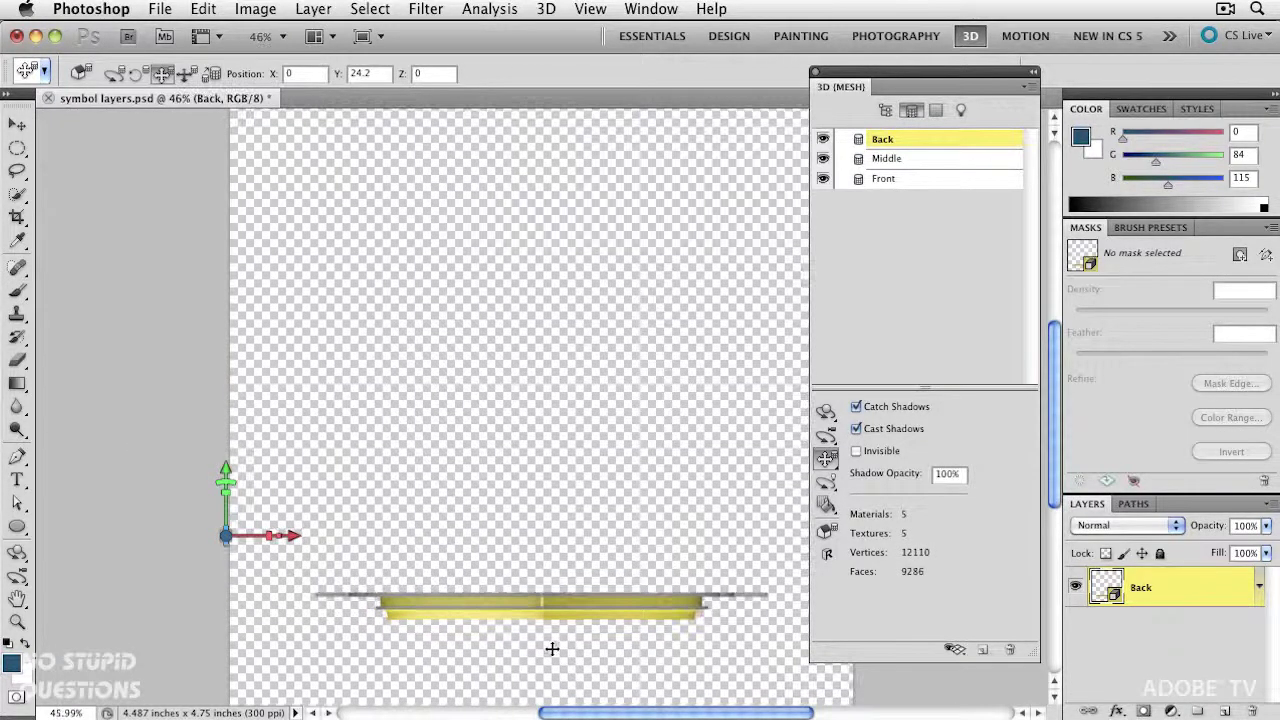
{"action": "scroll", "coordinate": [551, 648], "scroll_direction": "up", "scroll_amount": 1}
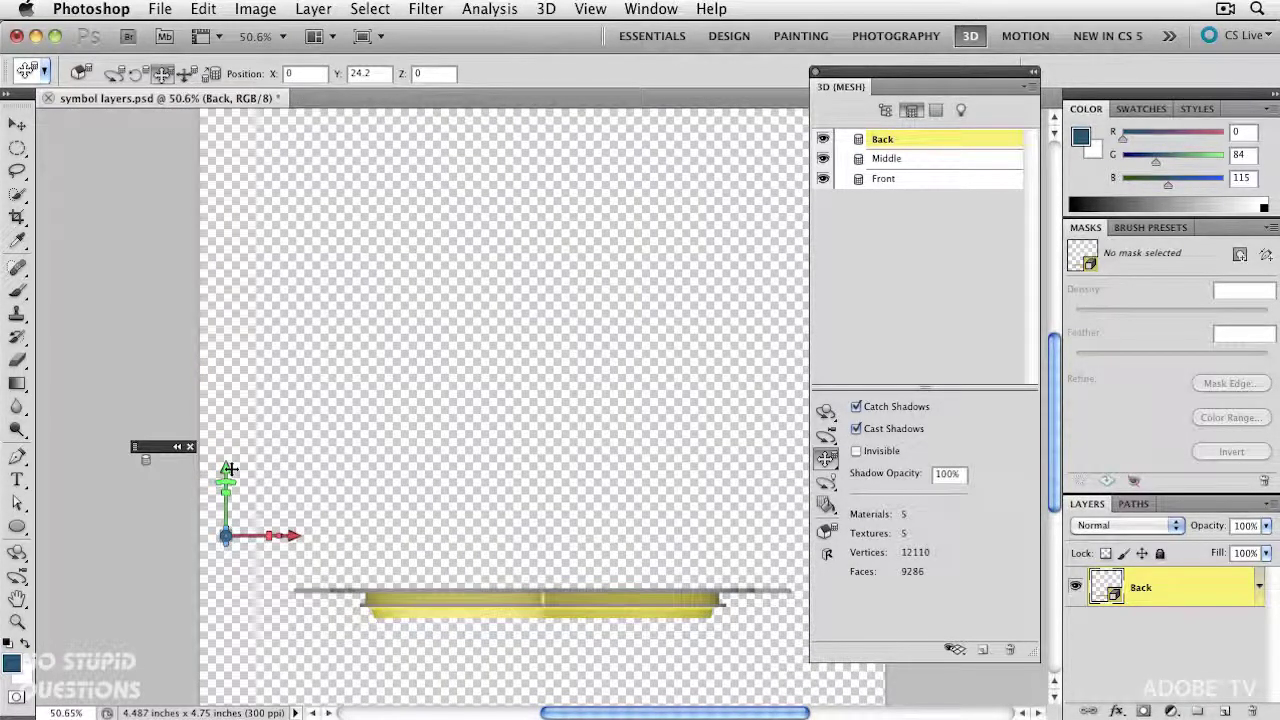
{"action": "left_click_drag", "start_coordinate": [226, 470], "coordinate": [226, 463]}
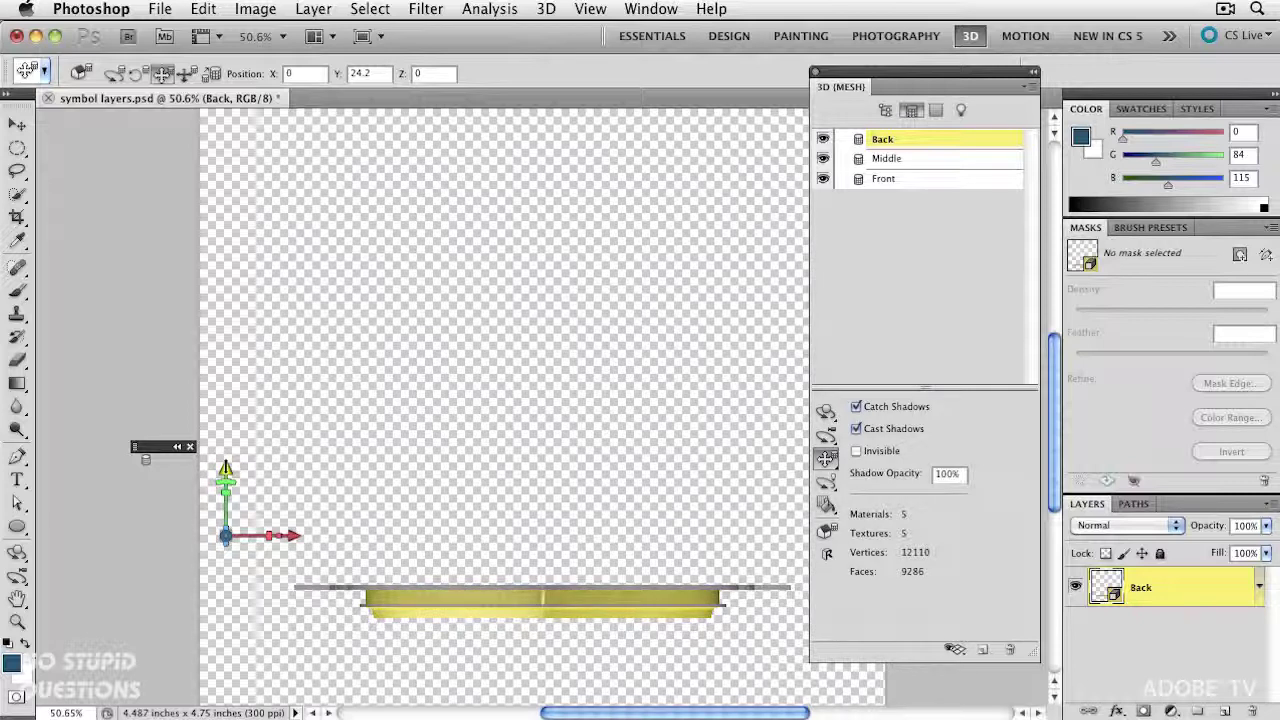
{"action": "left_click", "coordinate": [918, 160]}
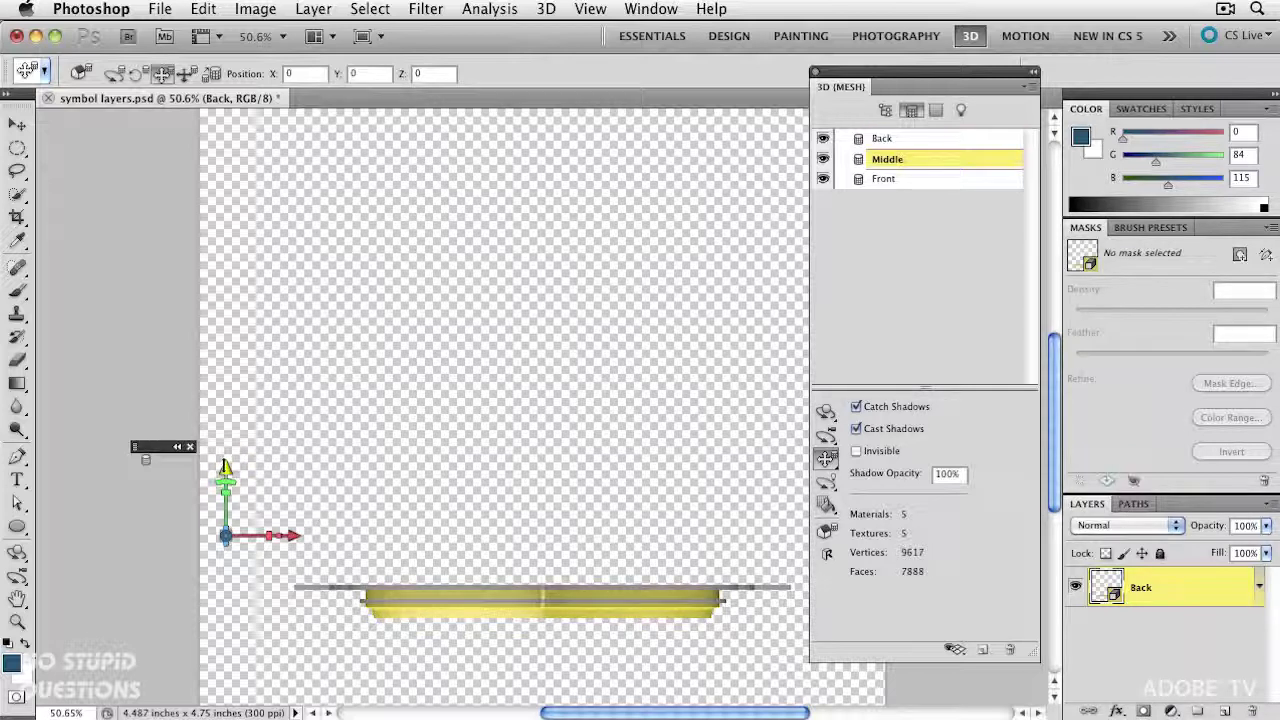
{"action": "left_click_drag", "start_coordinate": [226, 465], "coordinate": [224, 458]}
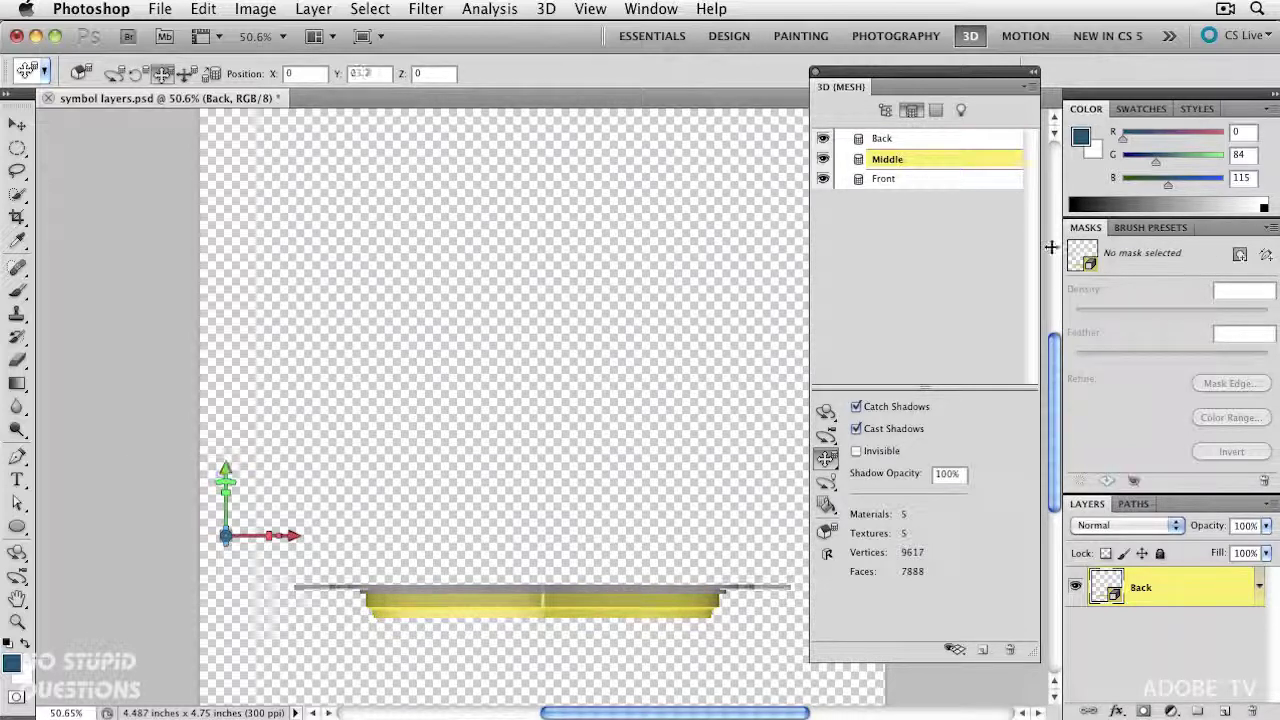
- Lower the Front mesh along Y to -6.4 and zoom back out
{"action": "left_click", "coordinate": [884, 179]}
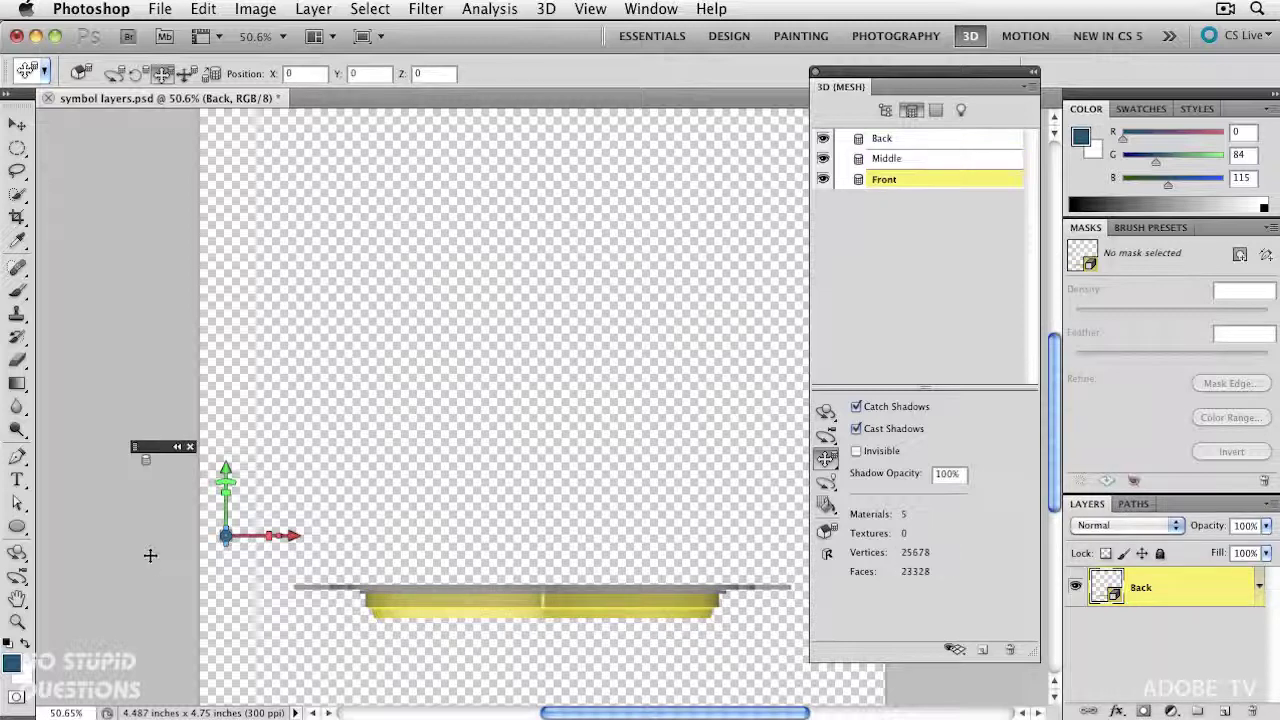
{"action": "left_click_drag", "start_coordinate": [223, 466], "coordinate": [226, 466]}
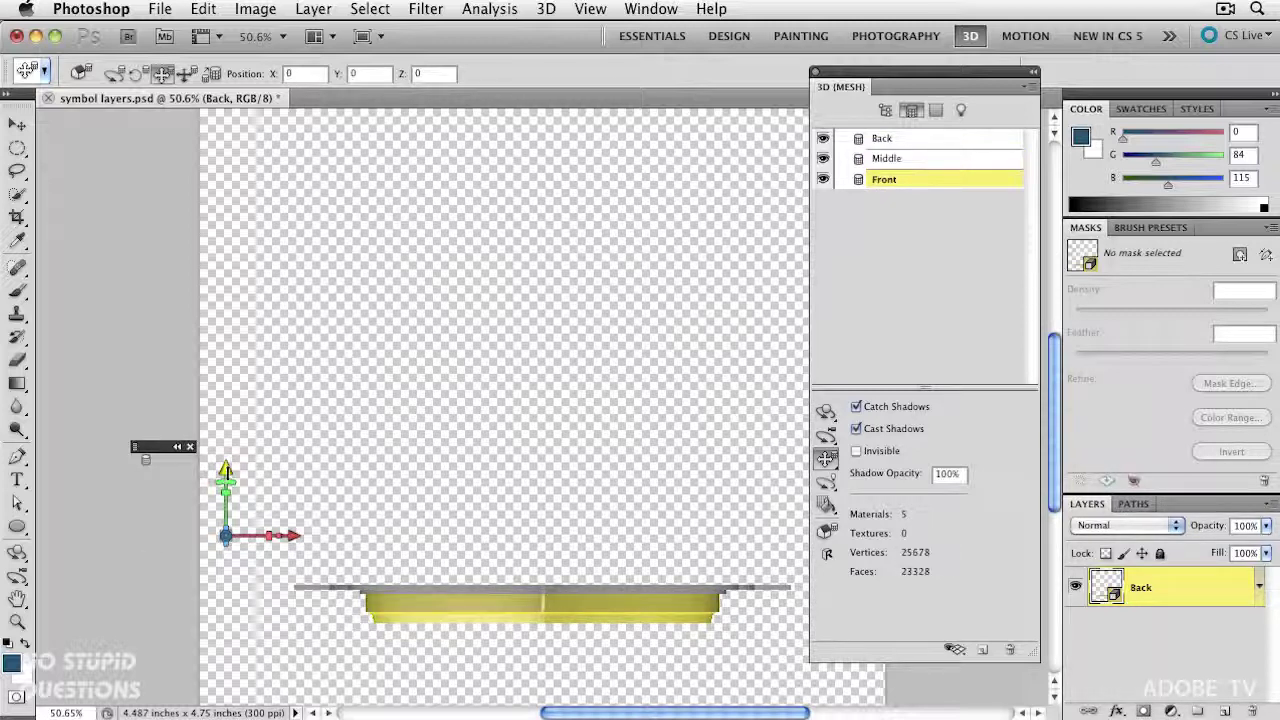
{"action": "scroll", "coordinate": [510, 615], "scroll_direction": "up", "scroll_amount": 3}
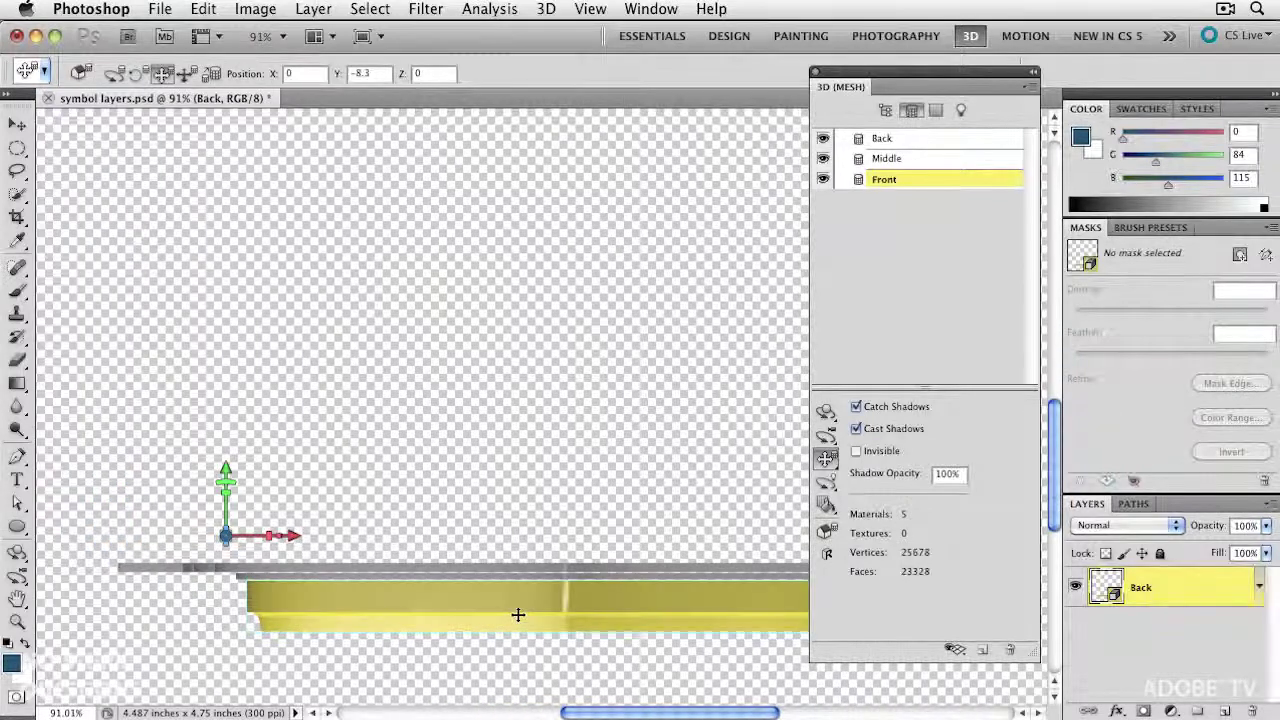
{"action": "left_click", "coordinate": [884, 139]}
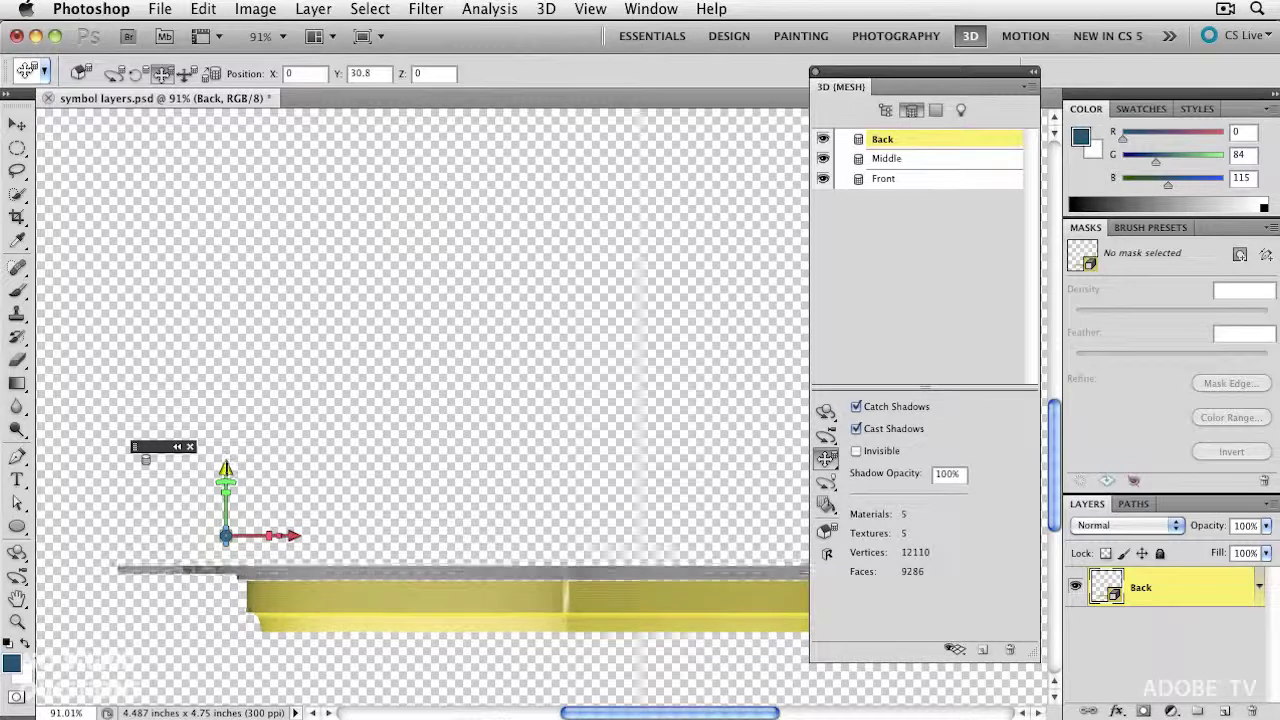
{"action": "left_click", "coordinate": [932, 180]}
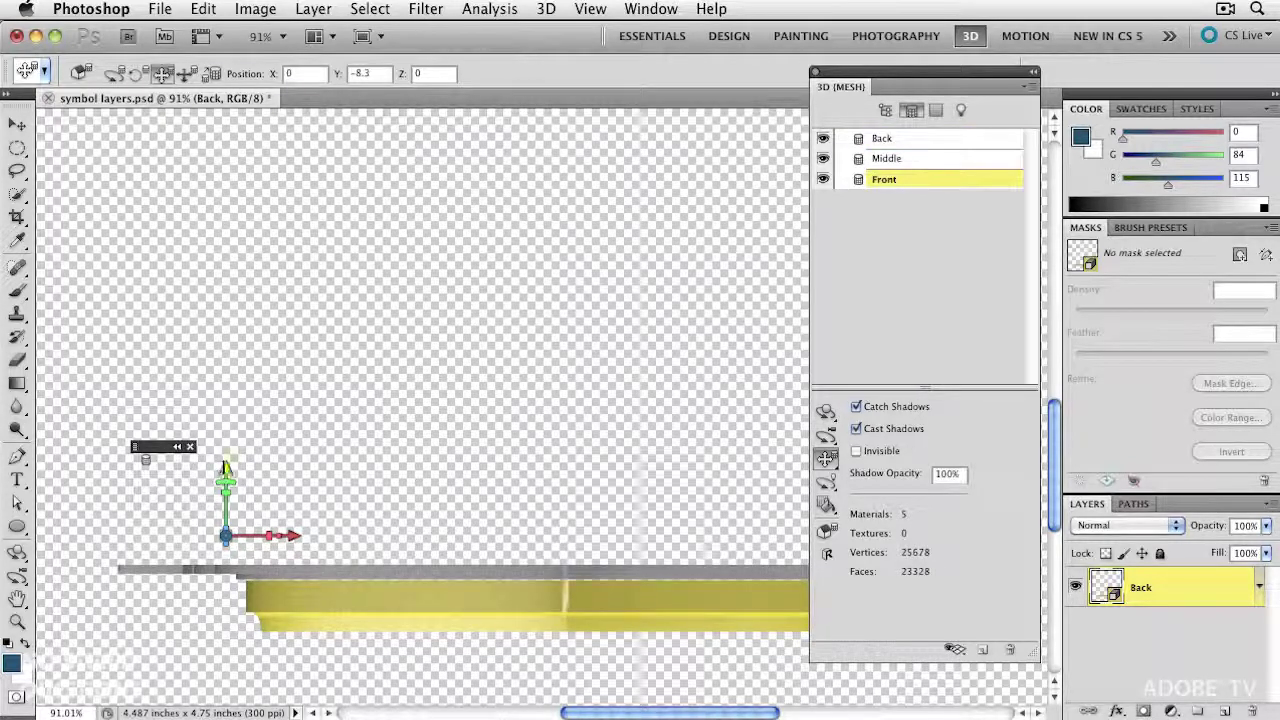
{"action": "left_click_drag", "start_coordinate": [226, 468], "coordinate": [226, 461]}
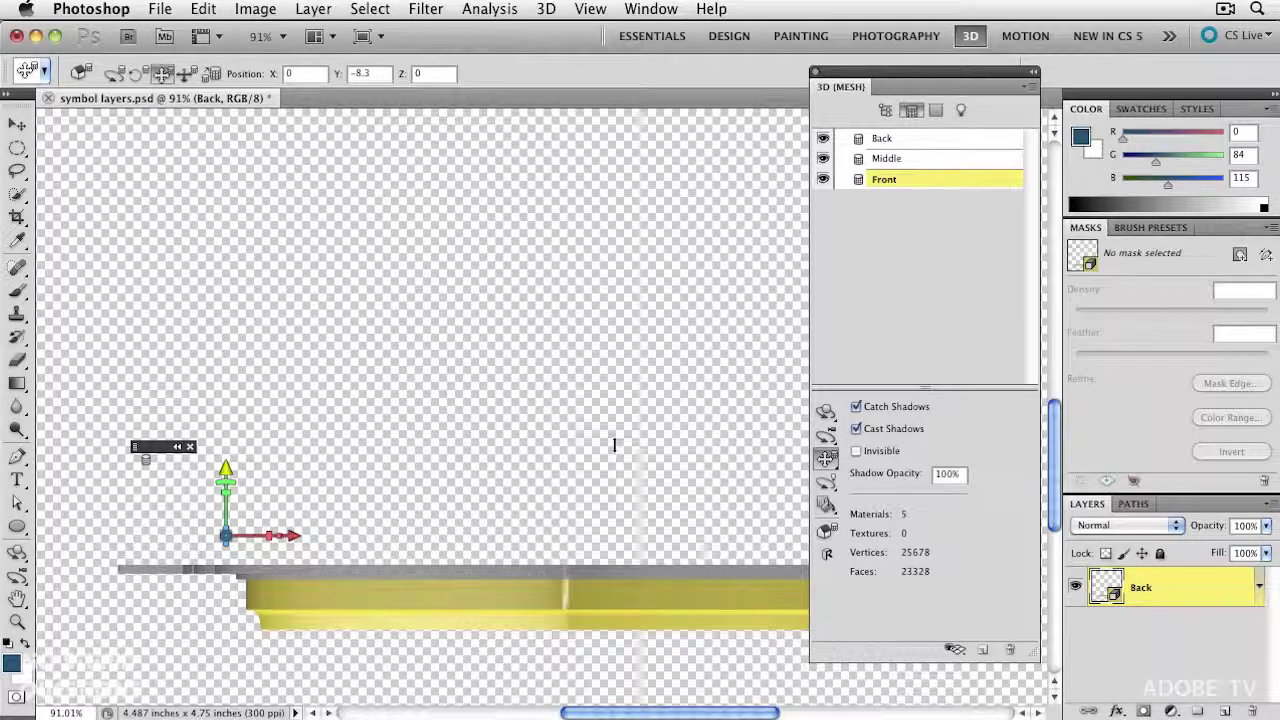
{"action": "scroll", "coordinate": [537, 406], "scroll_direction": "down", "scroll_amount": 3}
{"action": "scroll", "coordinate": [586, 343], "scroll_direction": "down", "scroll_amount": 1}
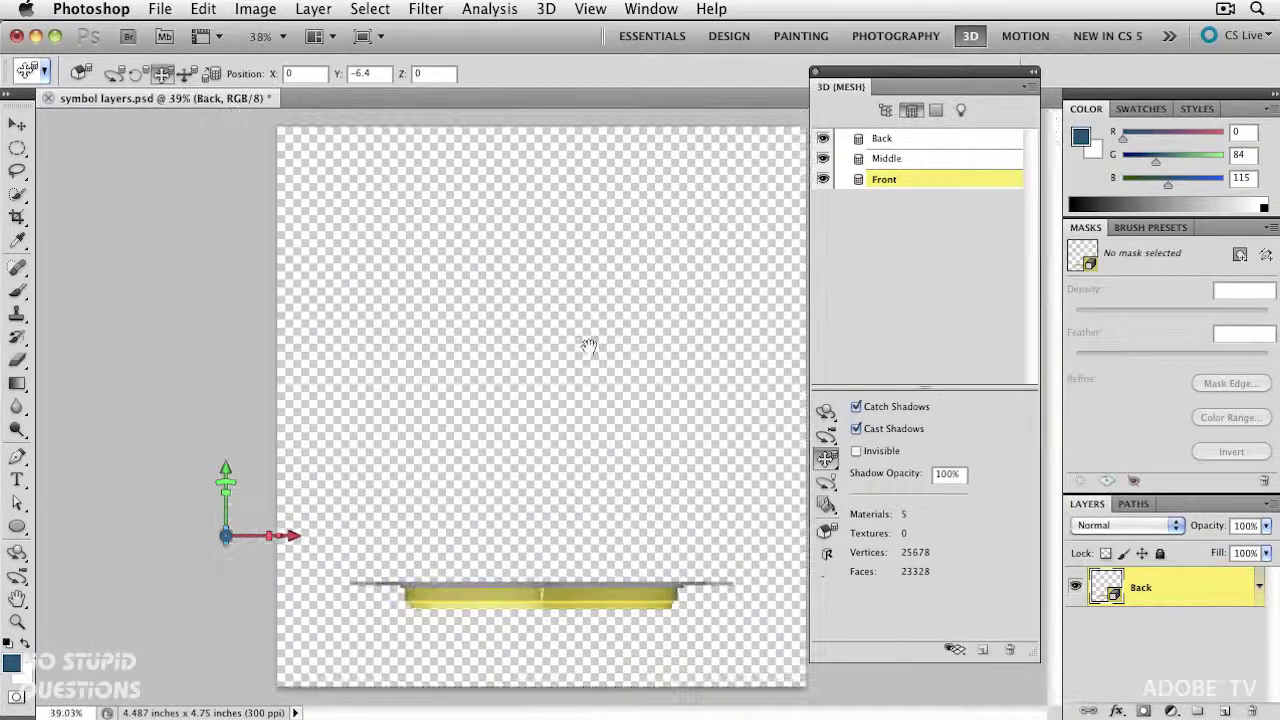
{"action": "left_click", "coordinate": [17, 577]}
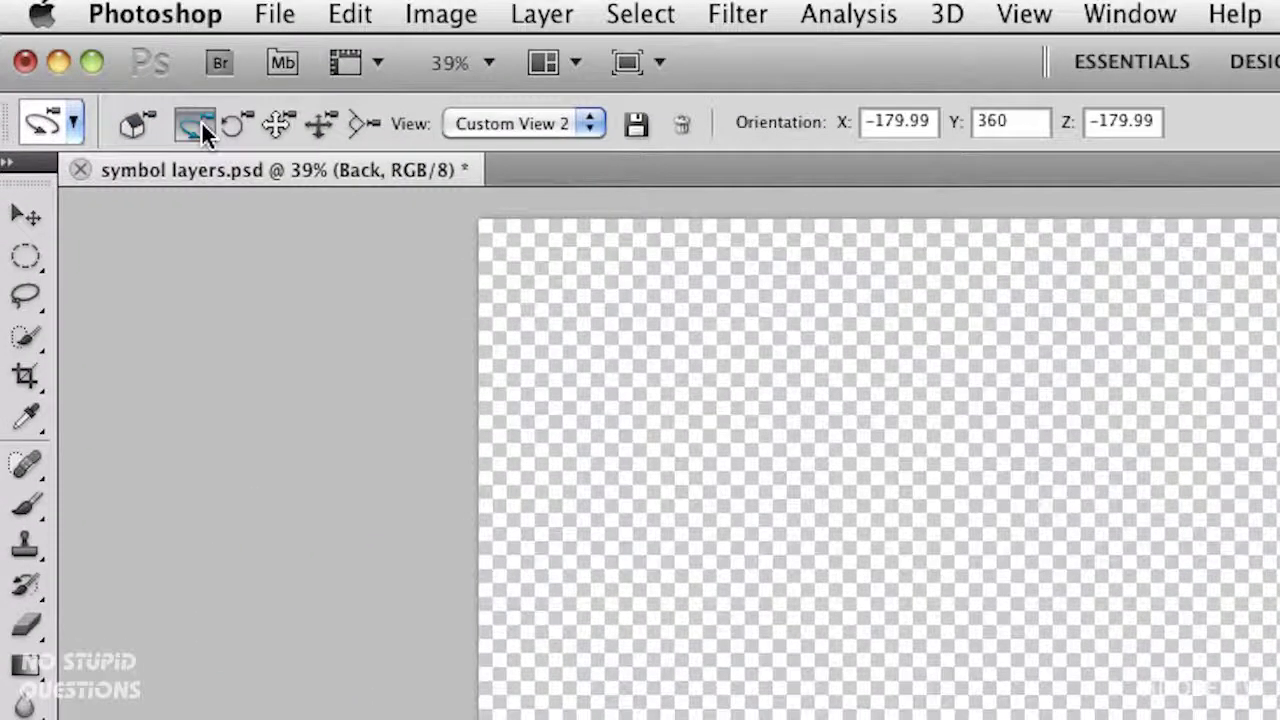
- Pick Front from the camera's preset View list so the gold shield faces forward
{"action": "left_click", "coordinate": [500, 123]}
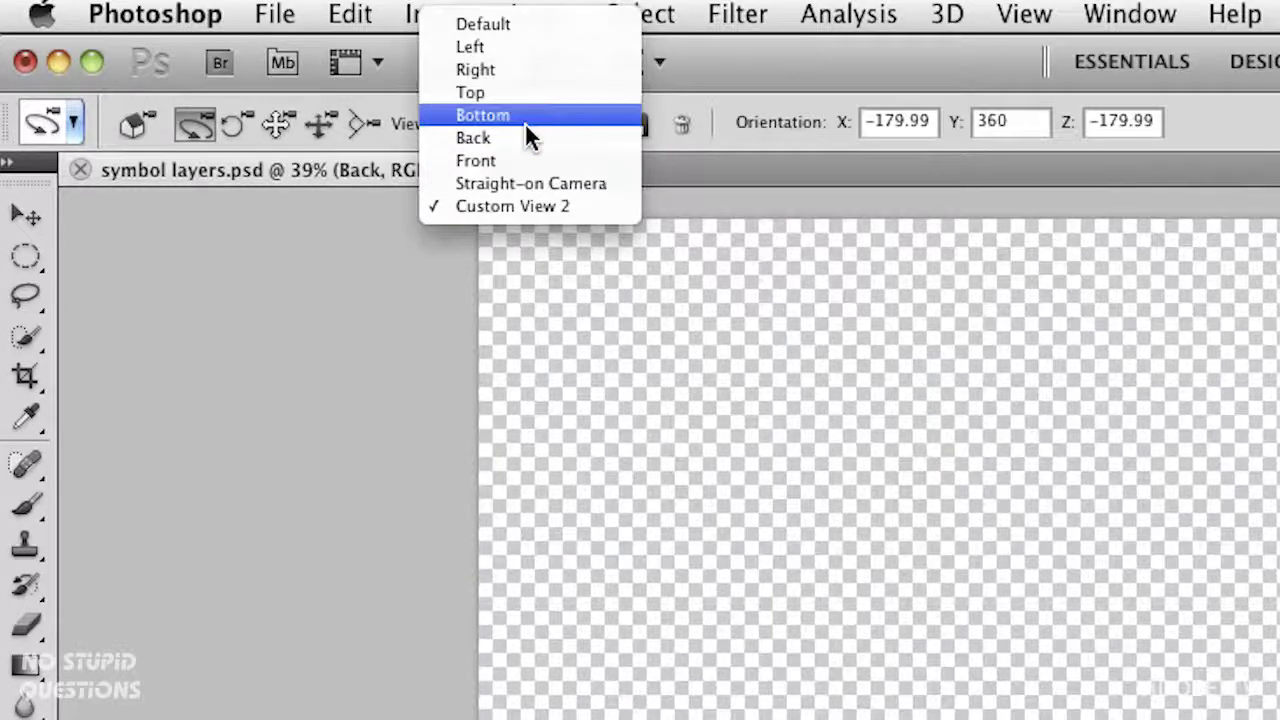
{"action": "left_click", "coordinate": [520, 160]}
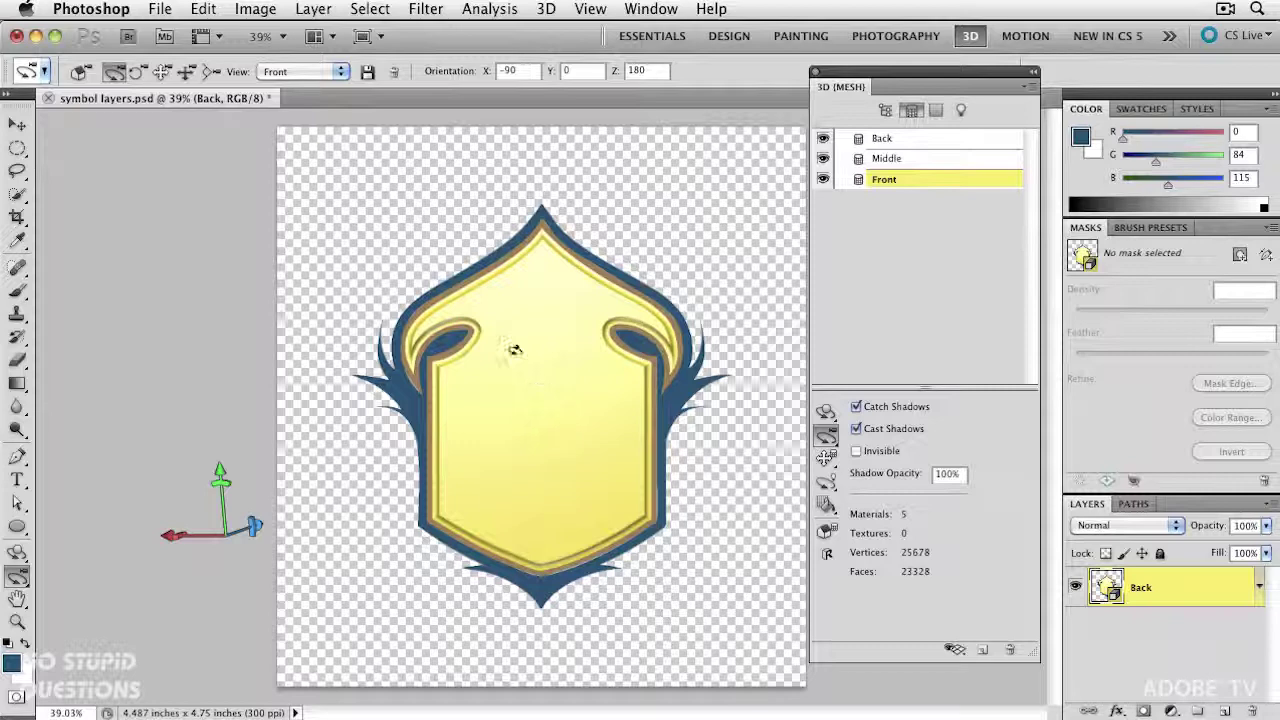
- With the Brush (B), set 3D Paint Mode to Bump and accept creating new Bump textures
{"action": "key", "text": "b"}
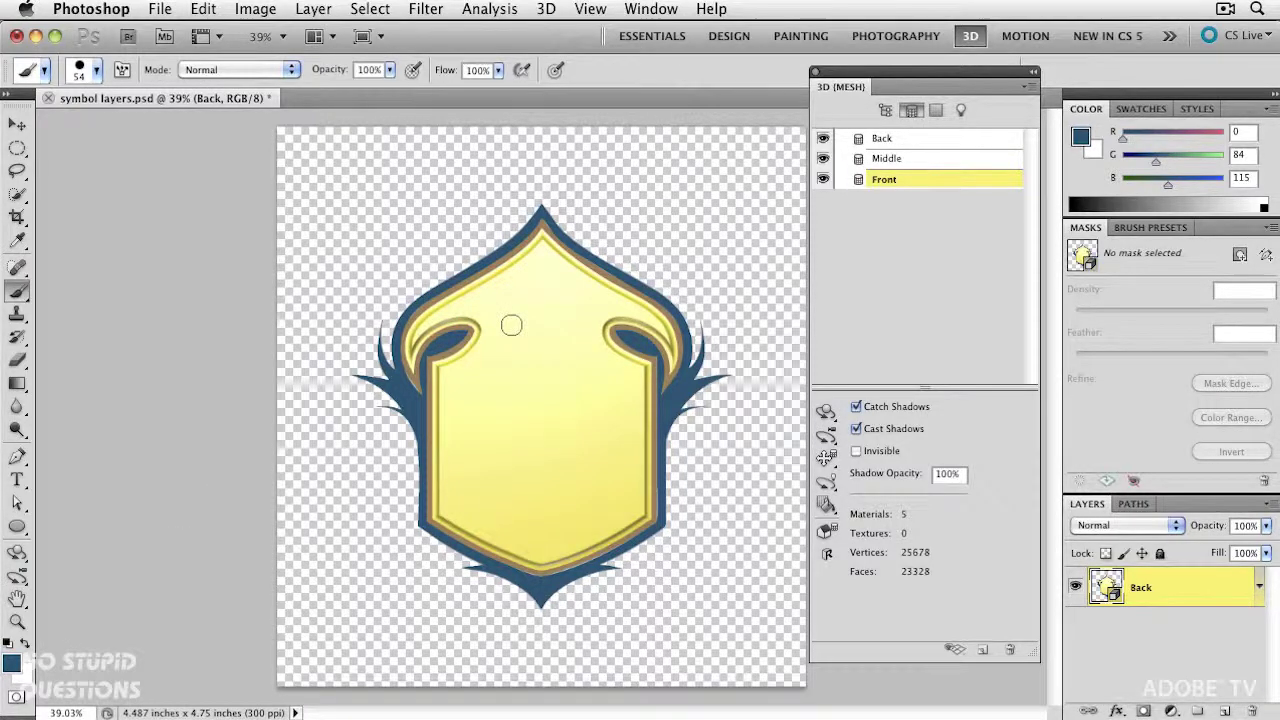
{"action": "left_click", "coordinate": [545, 8]}
{"action": "mouse_move", "coordinate": [630, 377]}
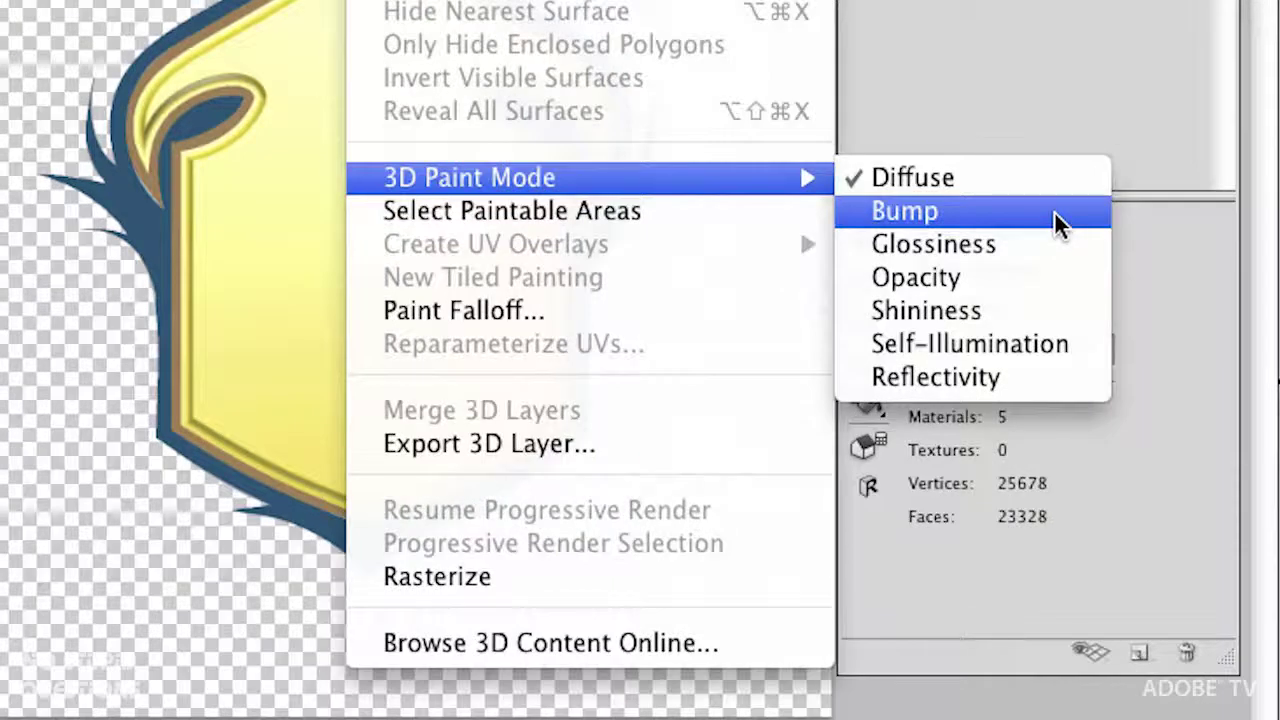
{"action": "left_click", "coordinate": [947, 214]}
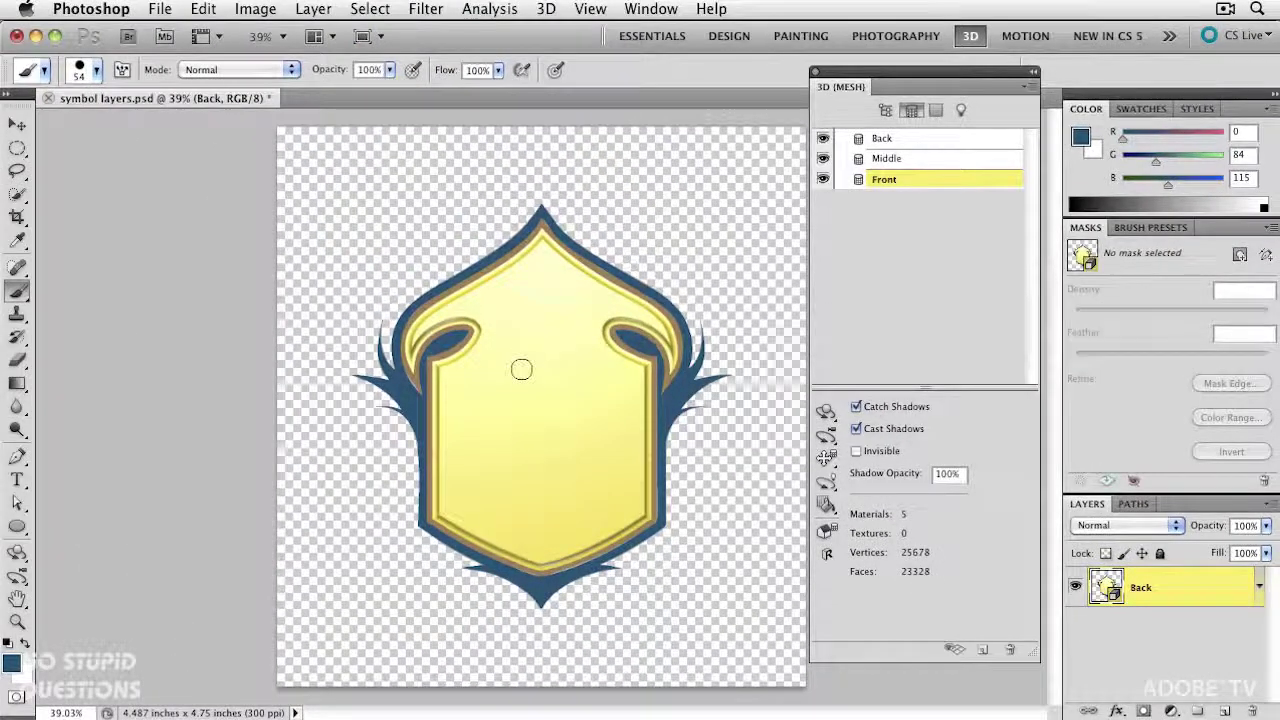
{"action": "left_click", "coordinate": [529, 415]}
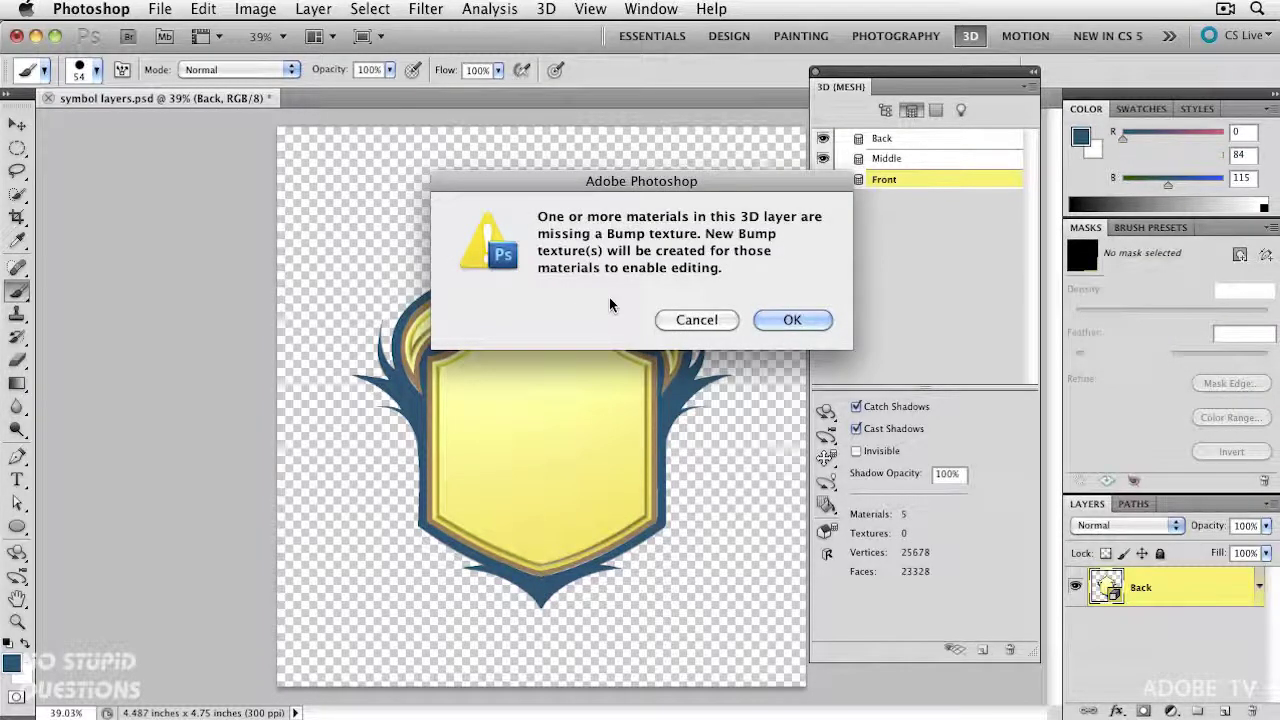
{"action": "left_click", "coordinate": [812, 316]}
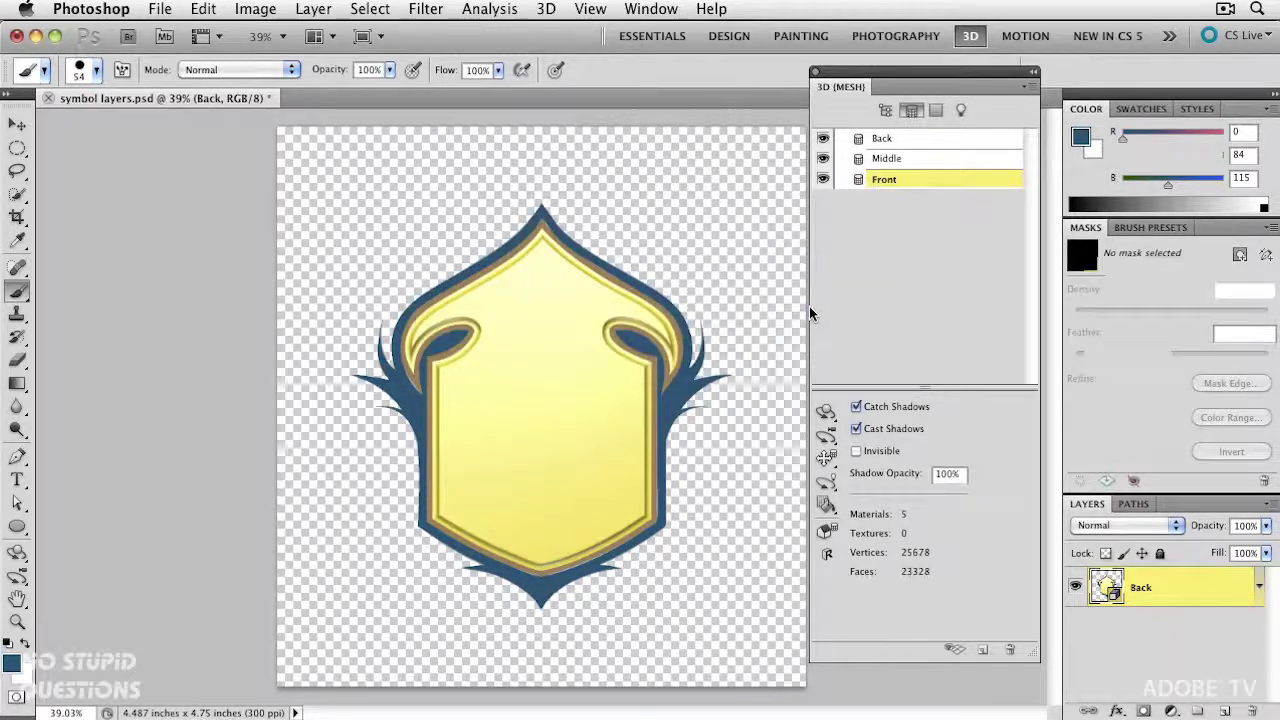
- Create the front material's new Bump texture at 1024 × 1024 pixels
{"action": "left_click_drag", "start_coordinate": [898, 410], "coordinate": [578, 192]}
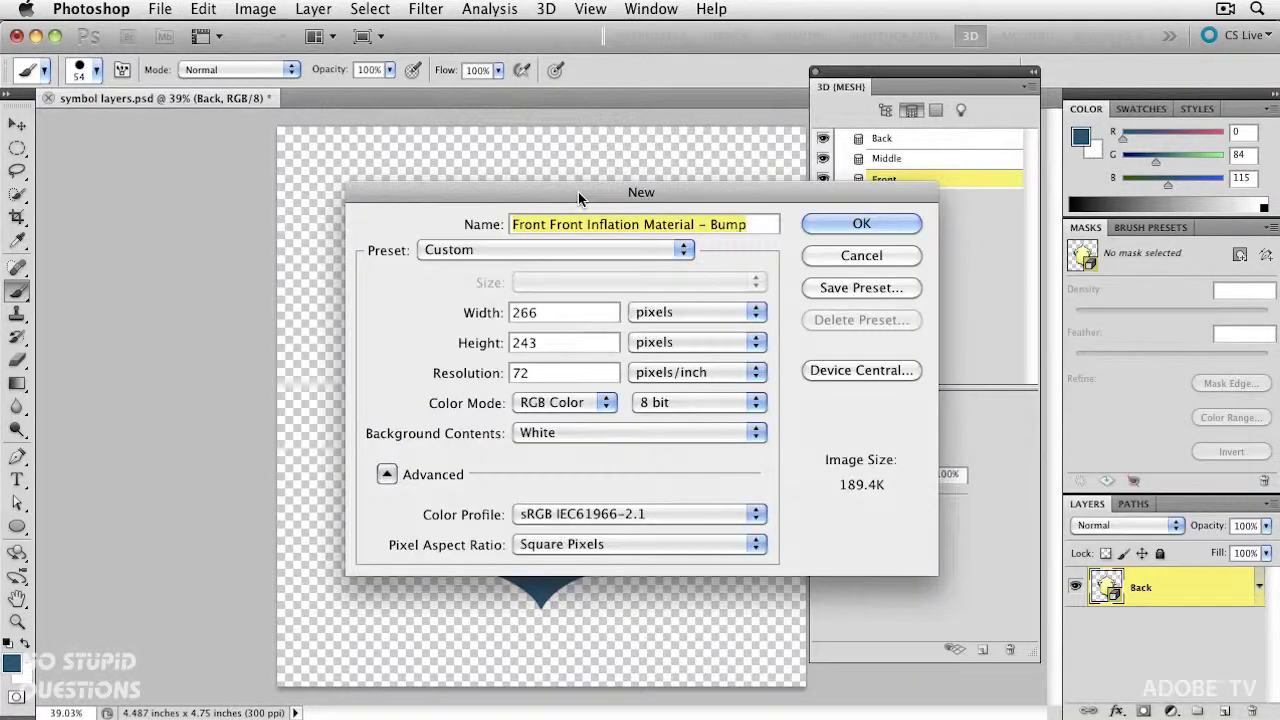
{"action": "key", "text": "Tab"}
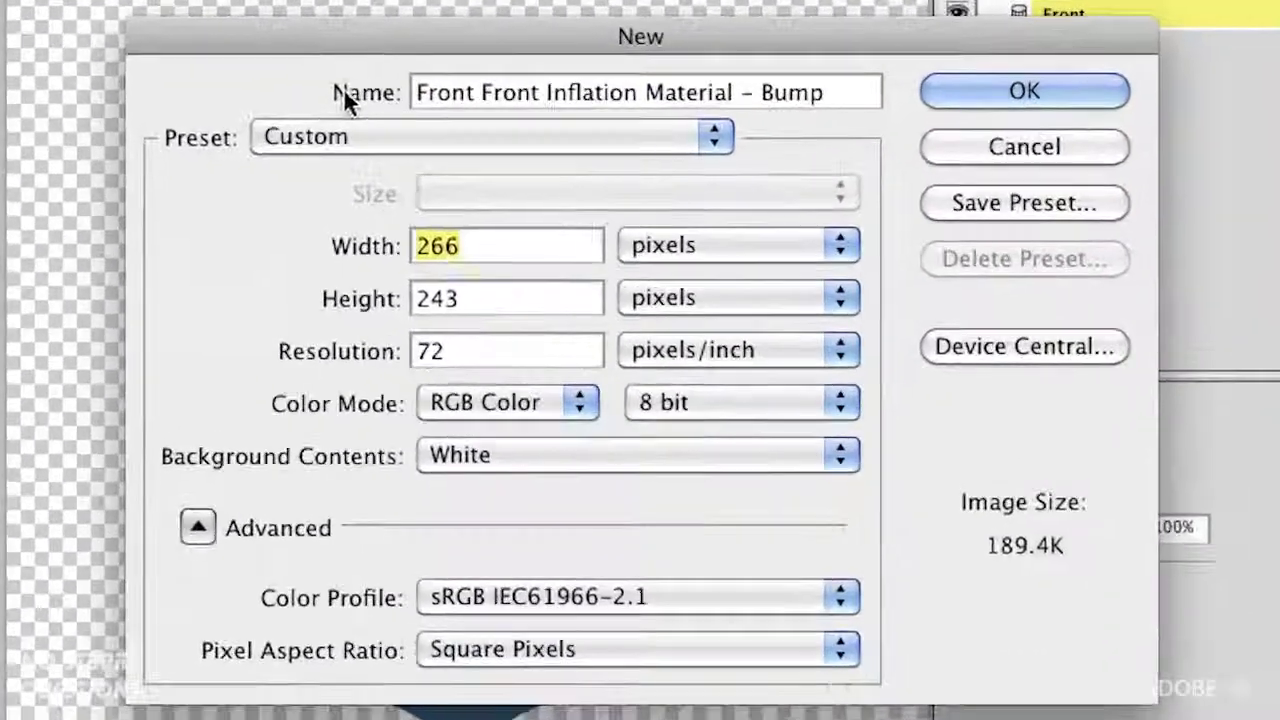
{"action": "type", "text": "1024"}
{"action": "key", "text": "Tab"}
{"action": "type", "text": "10"}
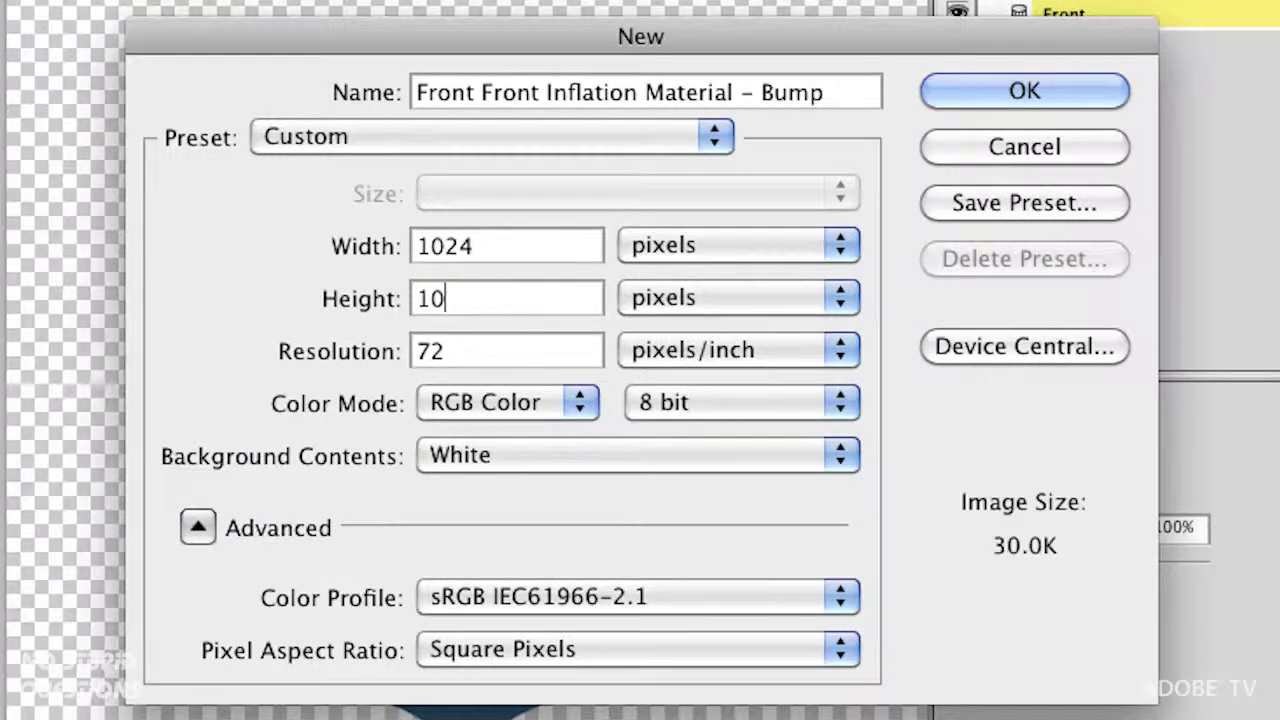
{"action": "type", "text": "24"}
{"action": "key", "text": "Tab"}
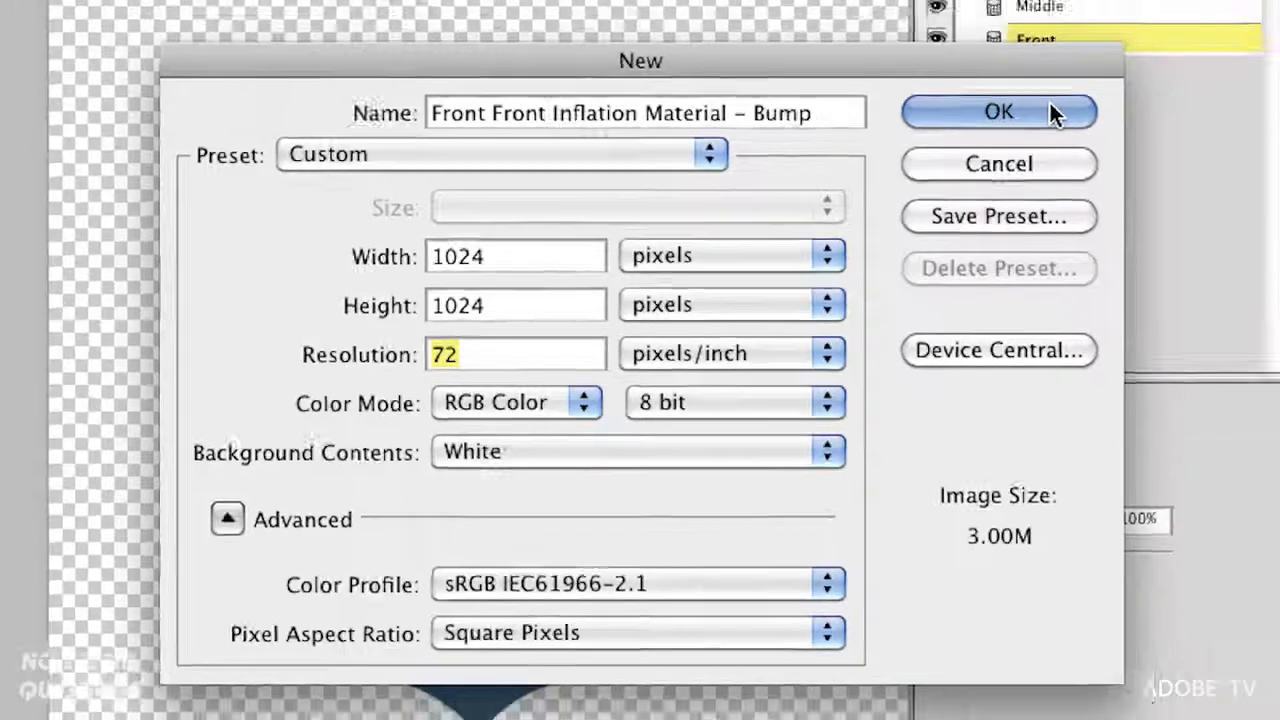
{"action": "left_click", "coordinate": [1024, 91]}
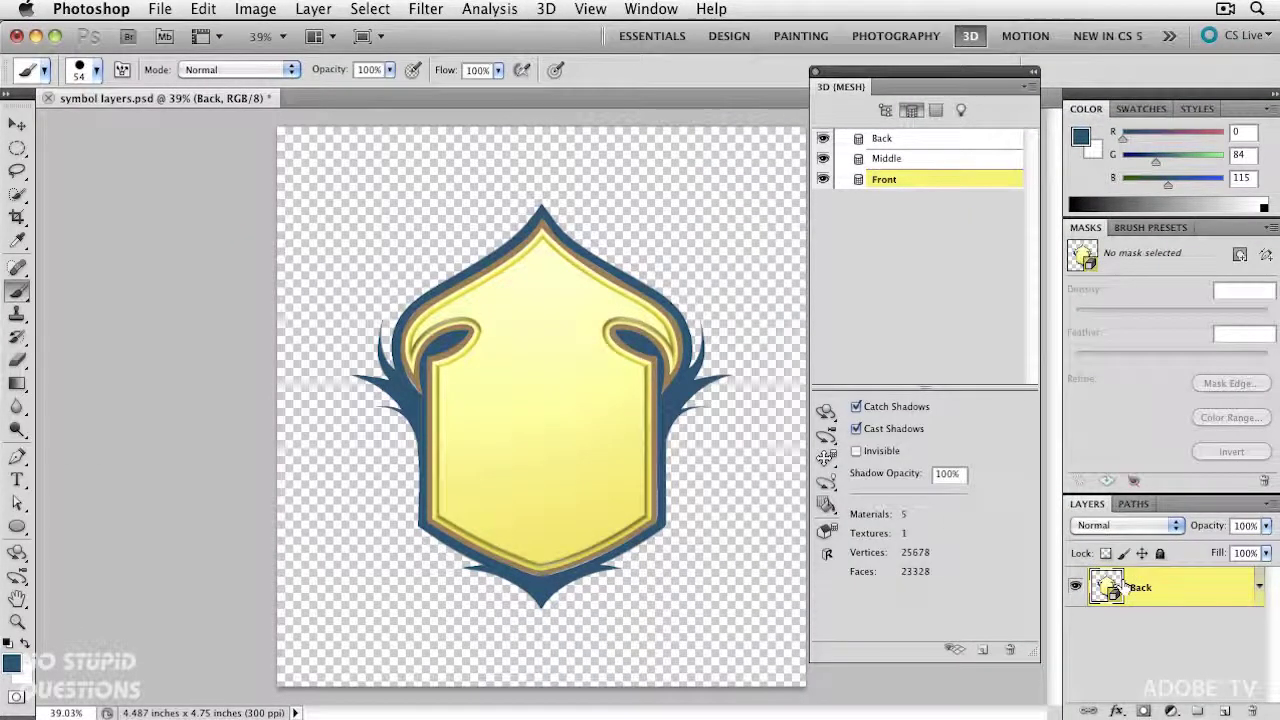
- Expand the badge layer's textures and open the Front Front Inflation Material – Bump texture
{"action": "left_click", "coordinate": [1261, 586]}
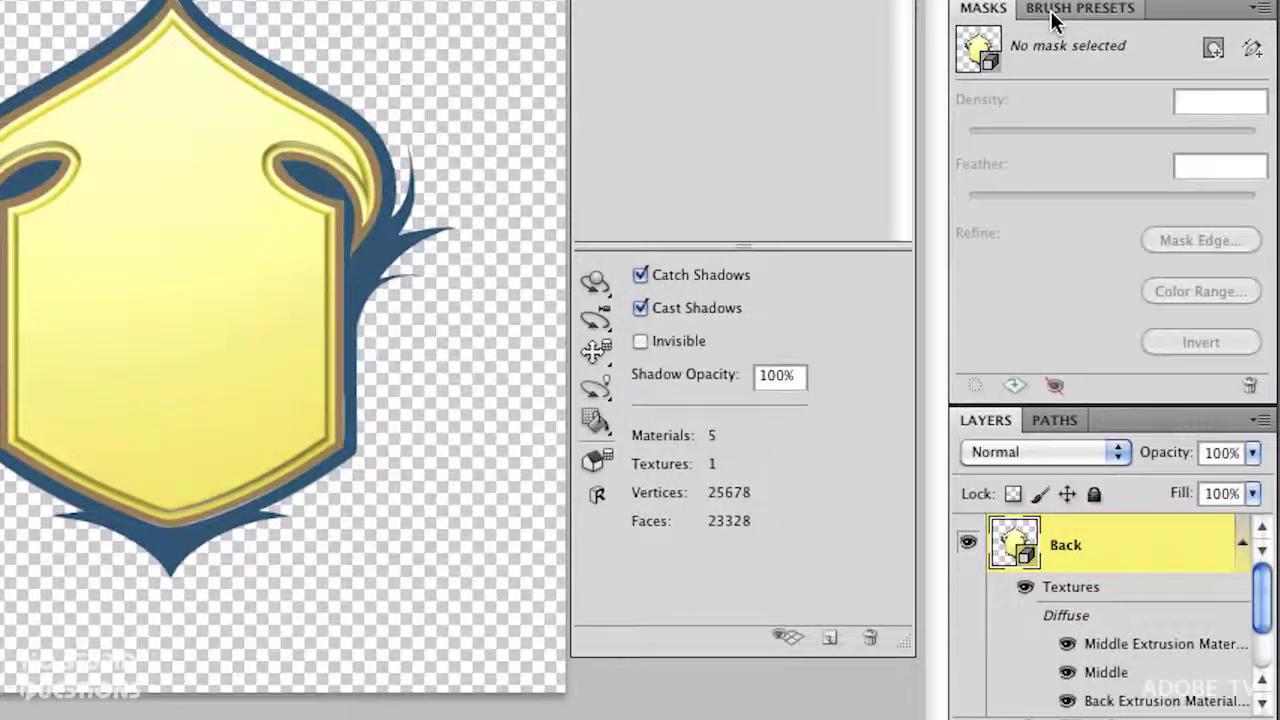
{"action": "double_click", "coordinate": [1055, 15]}
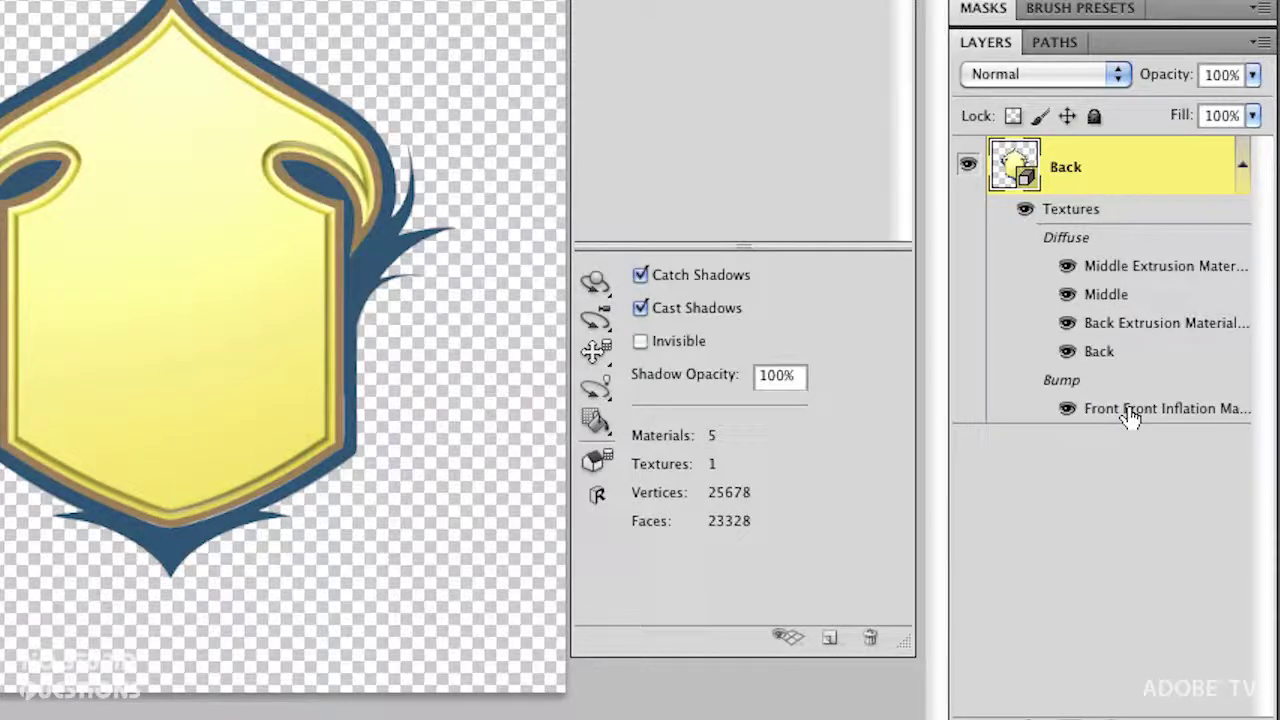
{"action": "mouse_move", "coordinate": [1130, 418]}
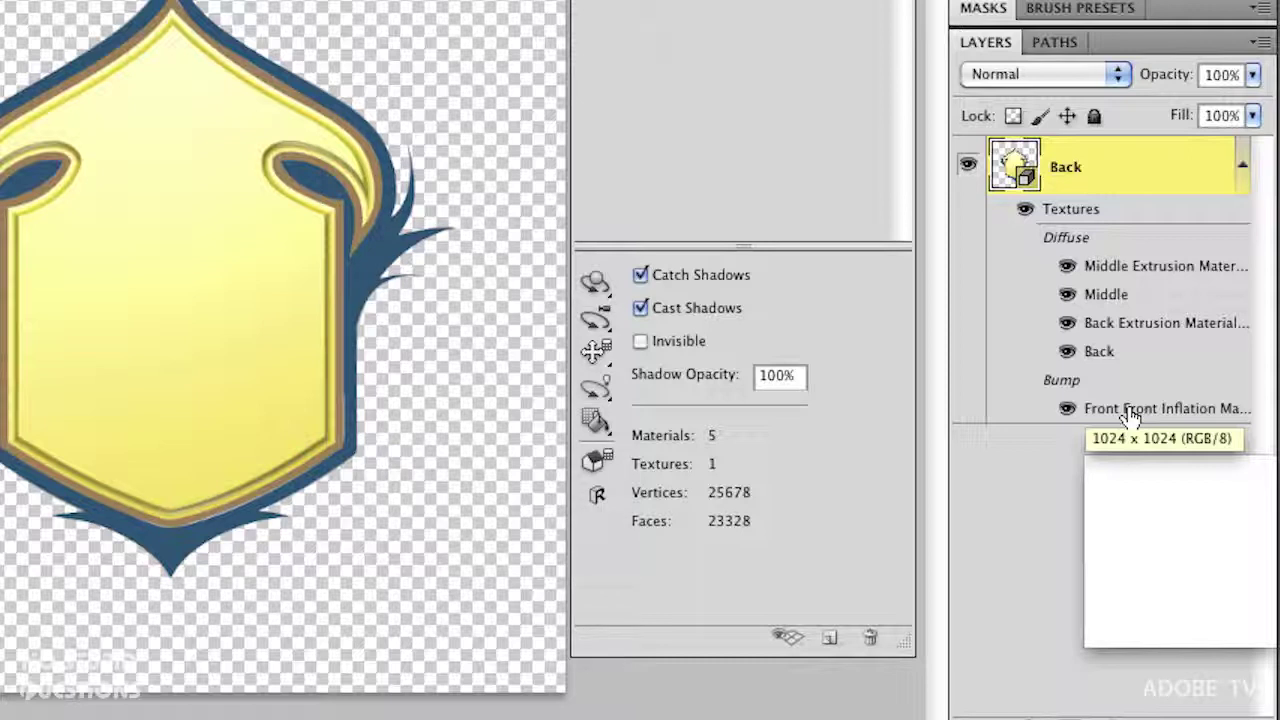
{"action": "double_click", "coordinate": [1130, 410]}
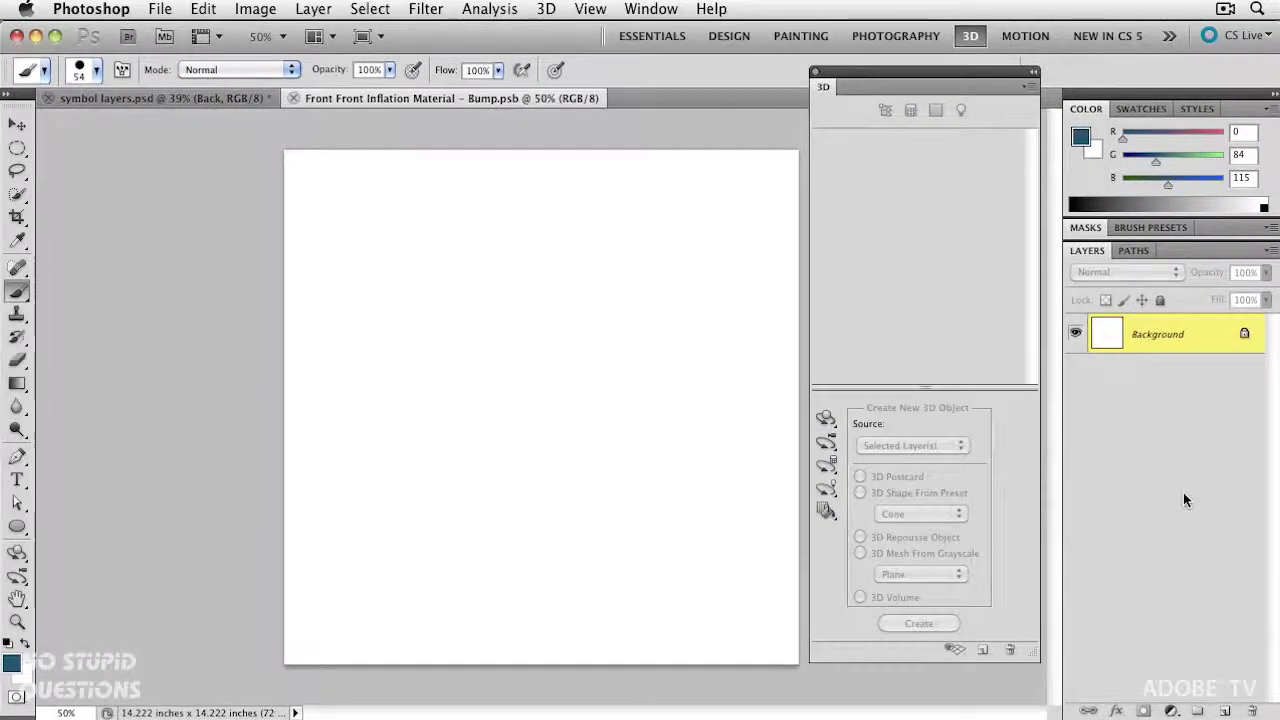
- Tile the documents 2 Up, fit the Bump texture, move the 3D panel aside and paint a test dab
{"action": "left_click", "coordinate": [314, 36]}
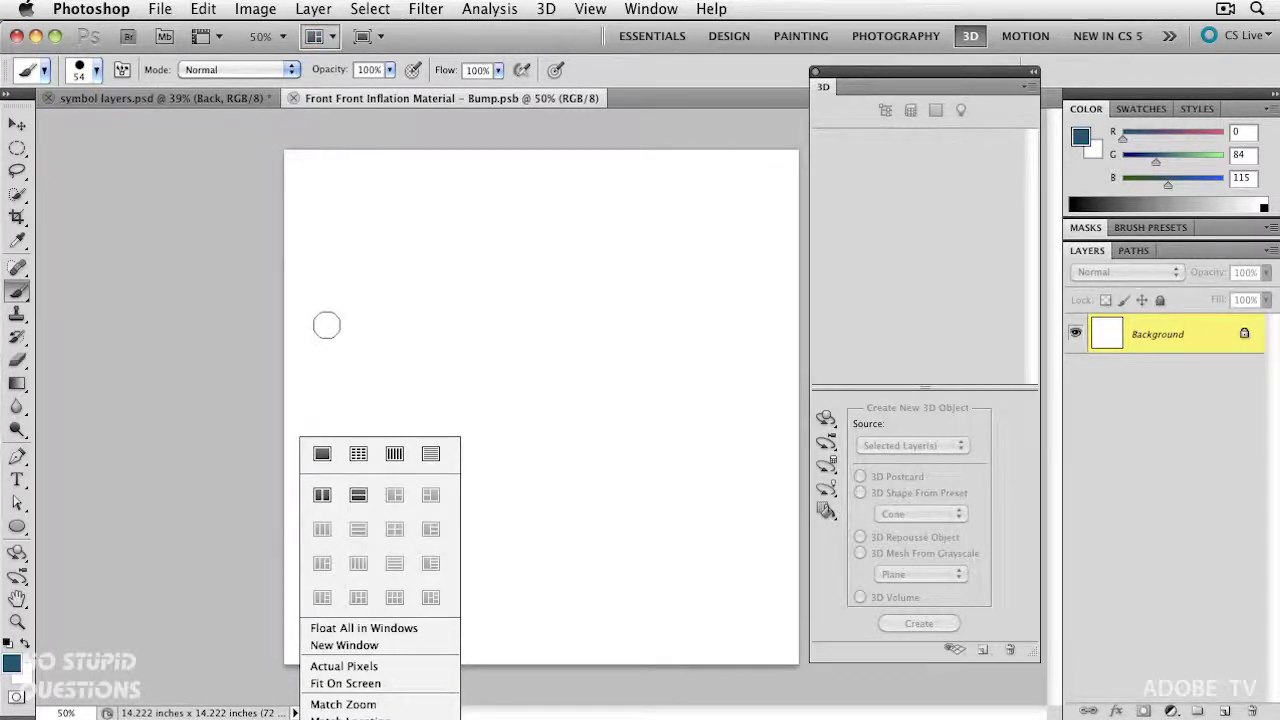
{"action": "left_click", "coordinate": [322, 494]}
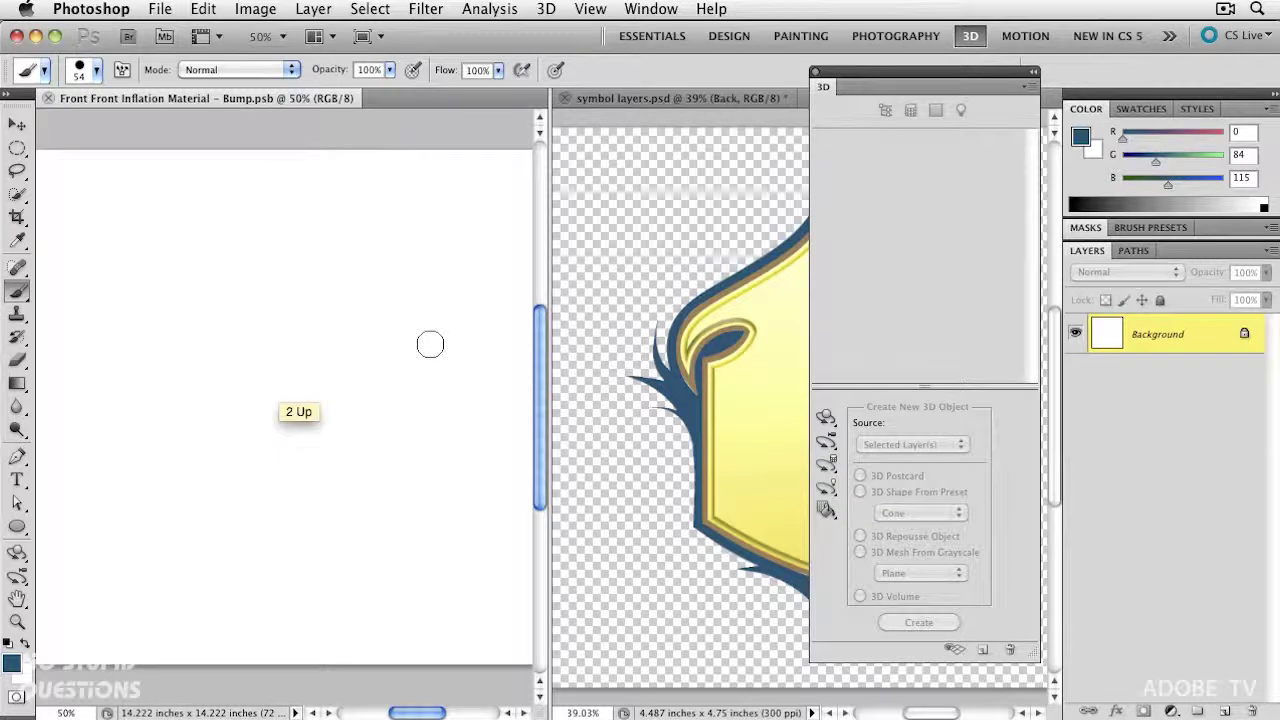
{"action": "key", "text": "super+0"}
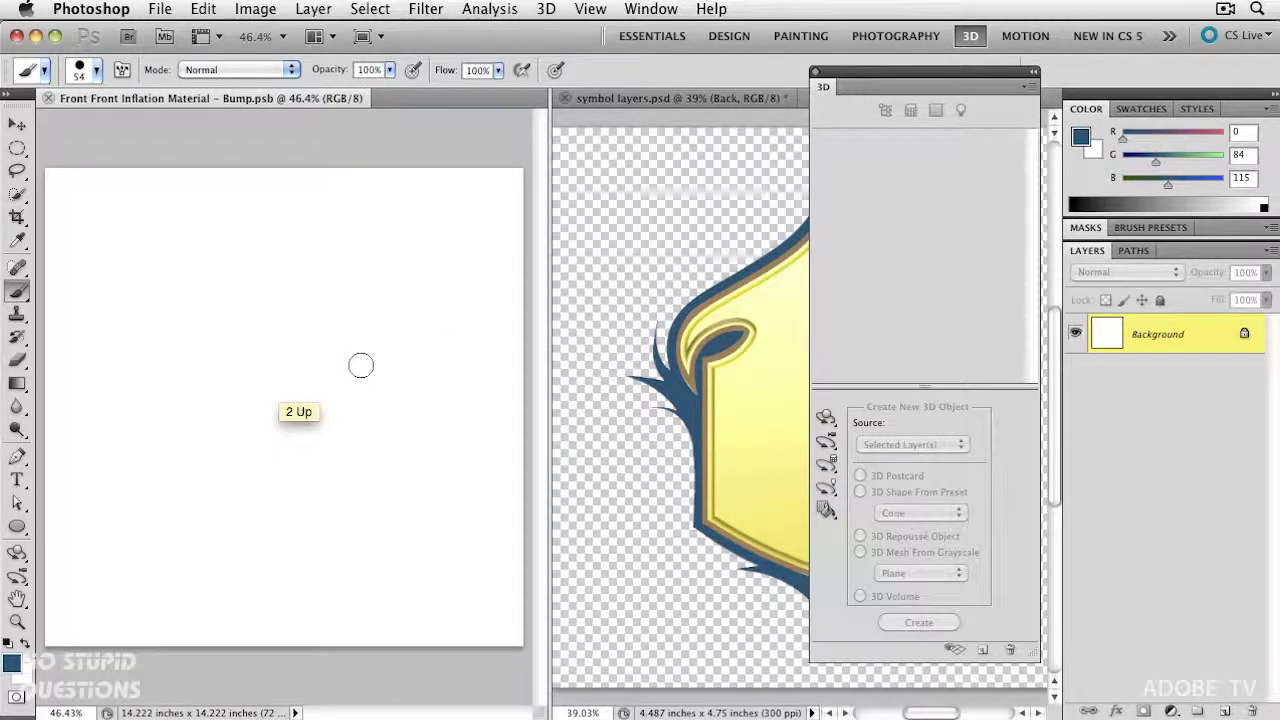
{"action": "left_click_drag", "start_coordinate": [845, 73], "coordinate": [1080, 108]}
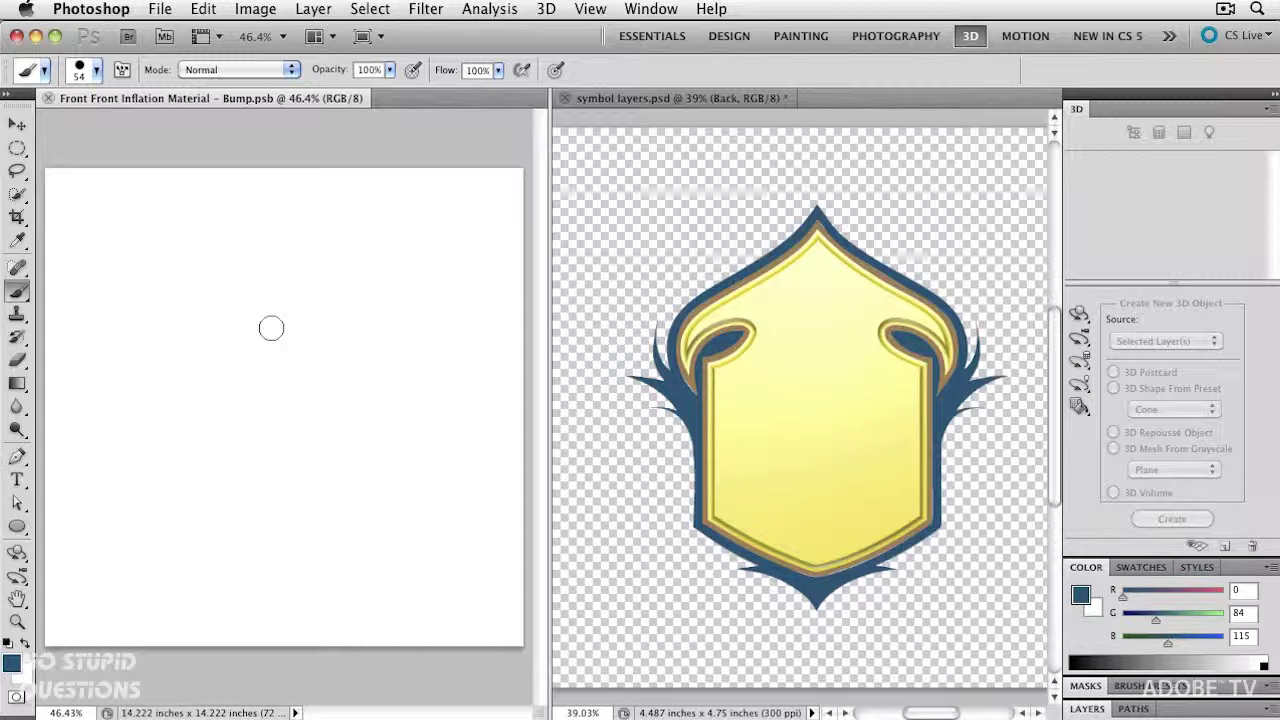
{"action": "left_click", "coordinate": [250, 337]}
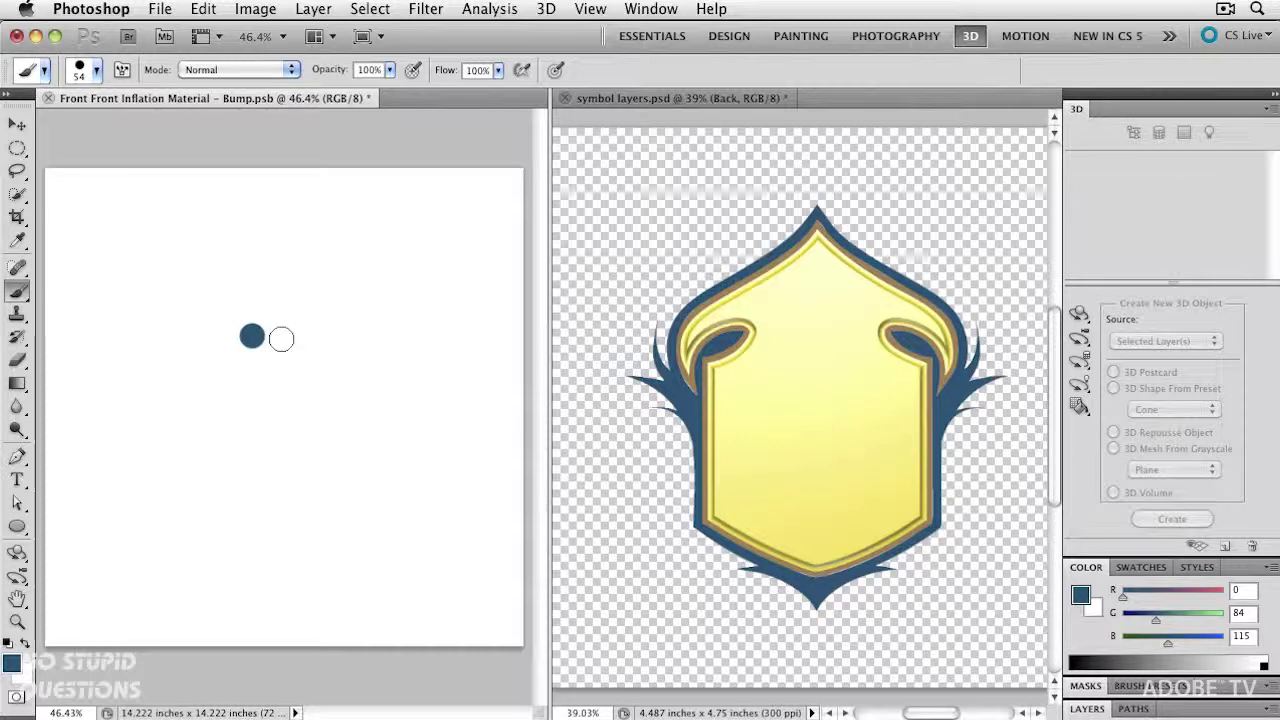
- Paint a black test blob on the bump map, save, invert it and save again
{"action": "key", "text": "d"}
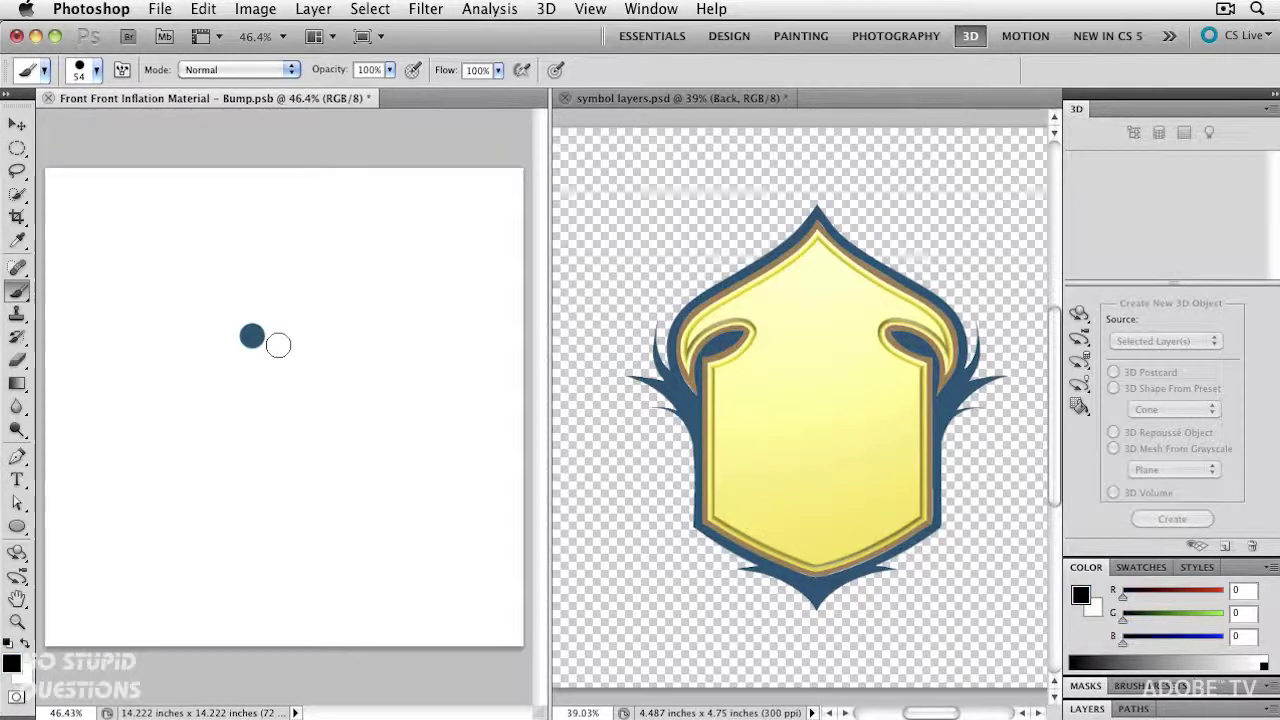
{"action": "scroll", "coordinate": [253, 353], "scroll_direction": "up", "scroll_amount": 2}
{"action": "mouse_move", "coordinate": [309, 308]}
{"action": "left_mouse_down"}
{"action": "mouse_move", "coordinate": [260, 312]}
{"action": "mouse_move", "coordinate": [264, 342]}
{"action": "left_mouse_up"}
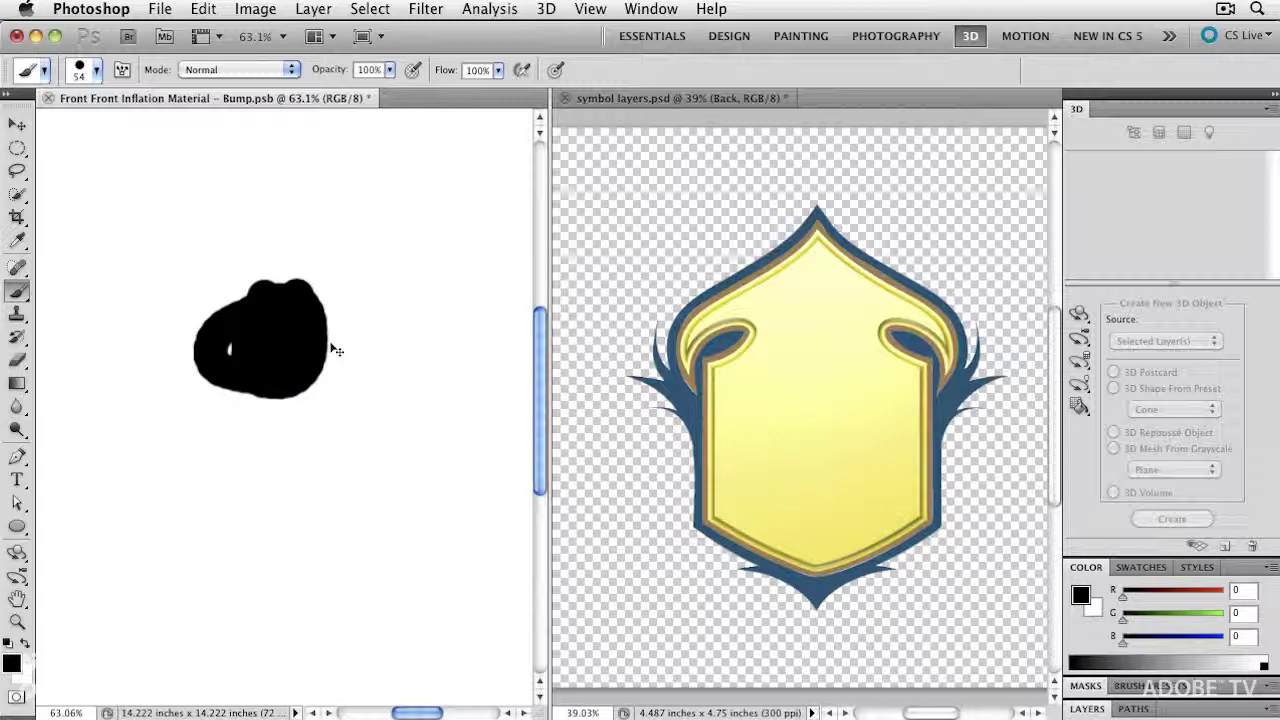
{"action": "key", "text": "ctrl+s"}
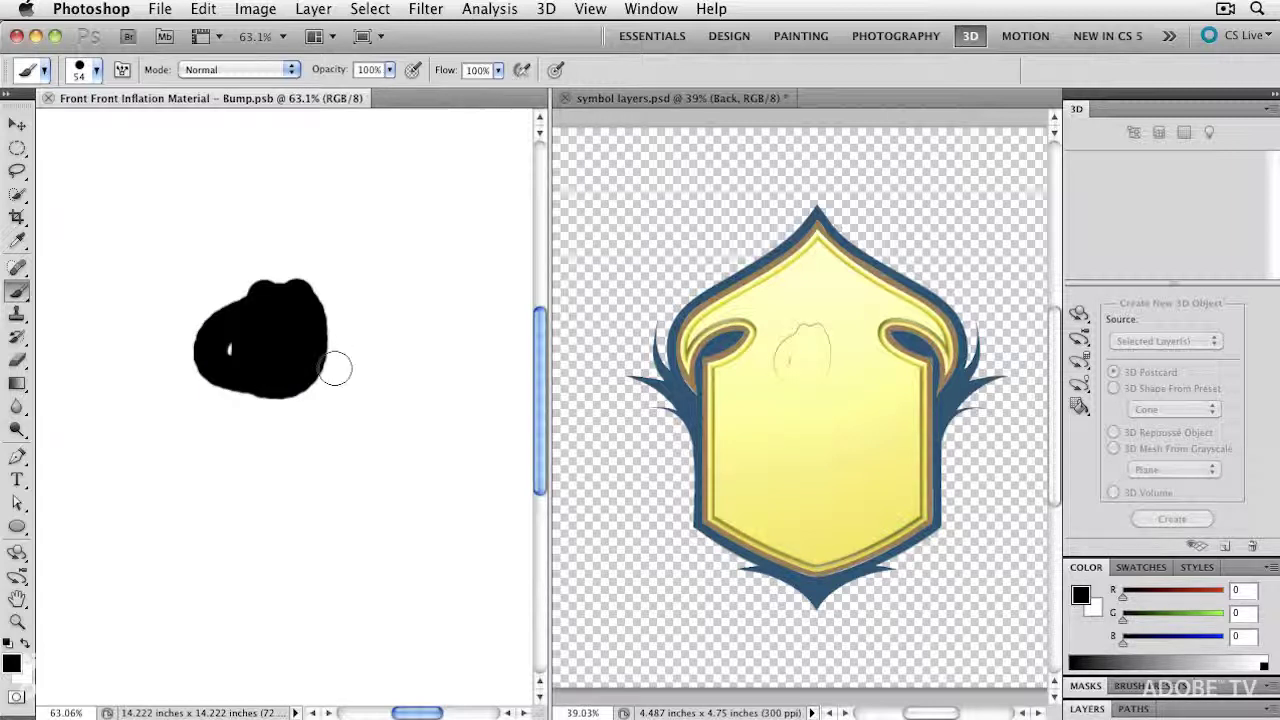
{"action": "key", "text": "ctrl+i"}
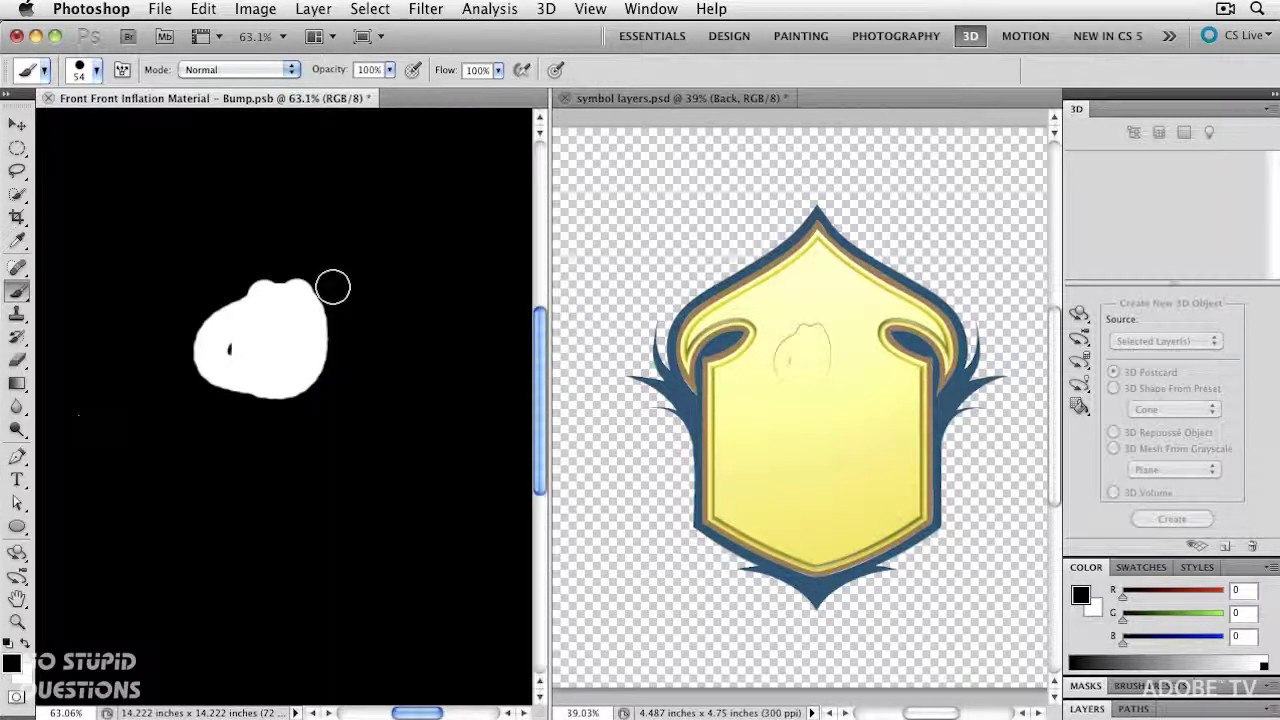
{"action": "key", "text": "super+s"}
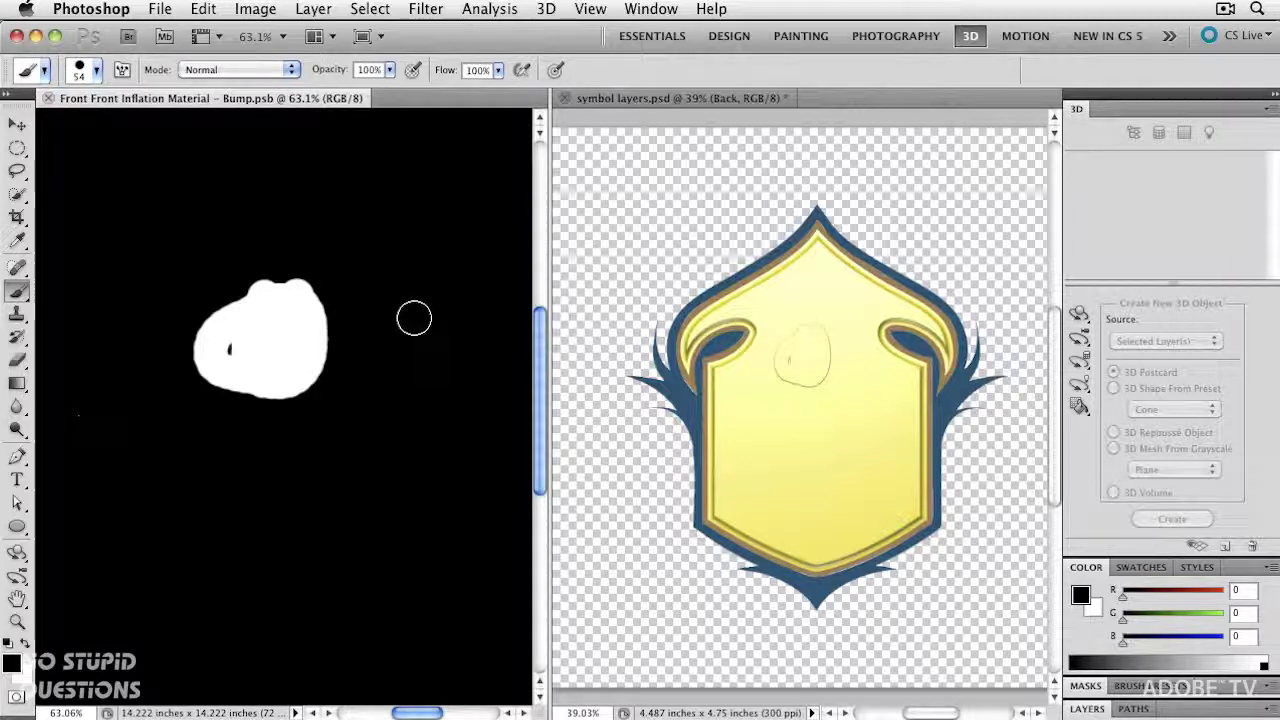
- Clear the bump canvas to white and render Filter > Render > Clouds across it
{"action": "key", "text": "alt+BackSpace"}
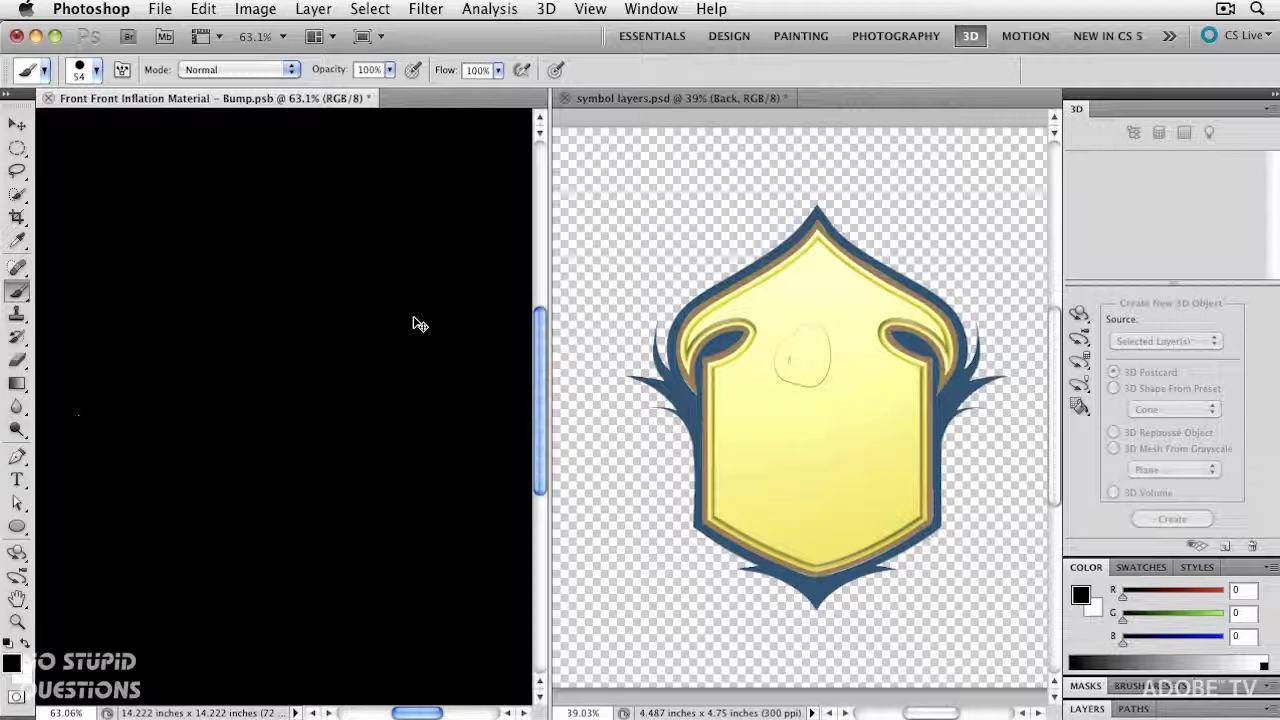
{"action": "key", "text": "super+BackSpace"}
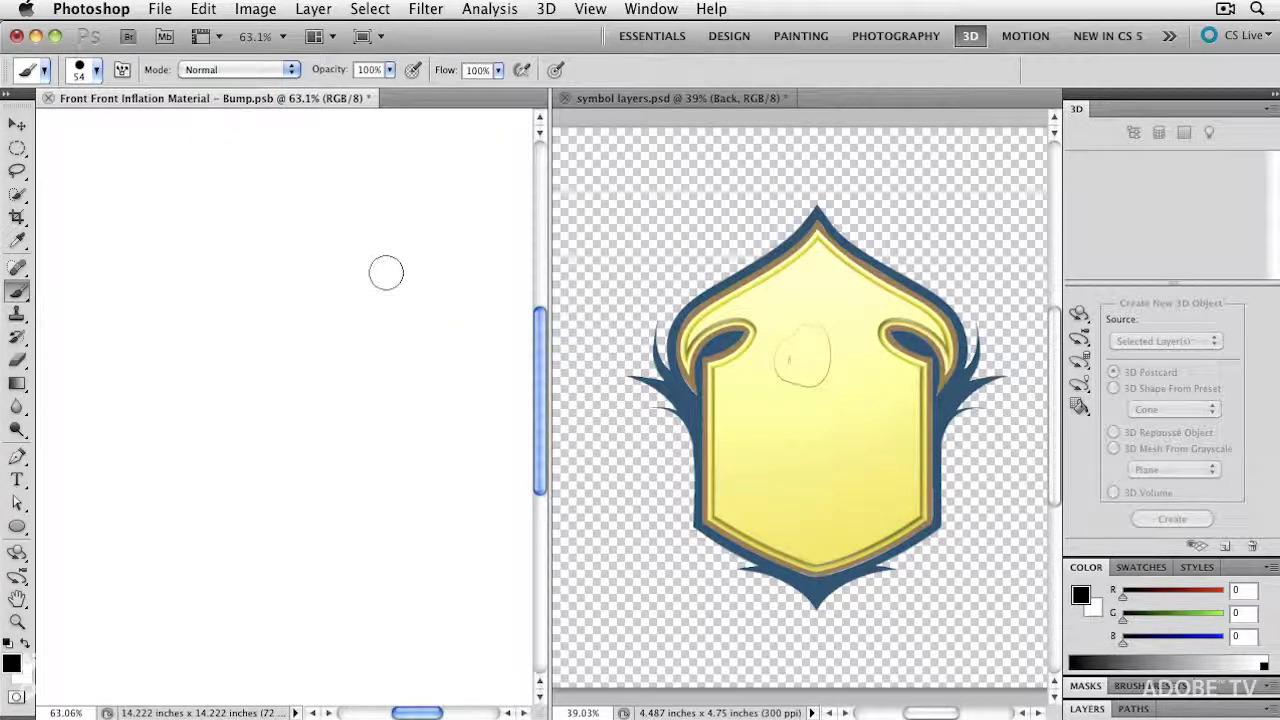
{"action": "left_click", "coordinate": [423, 8]}
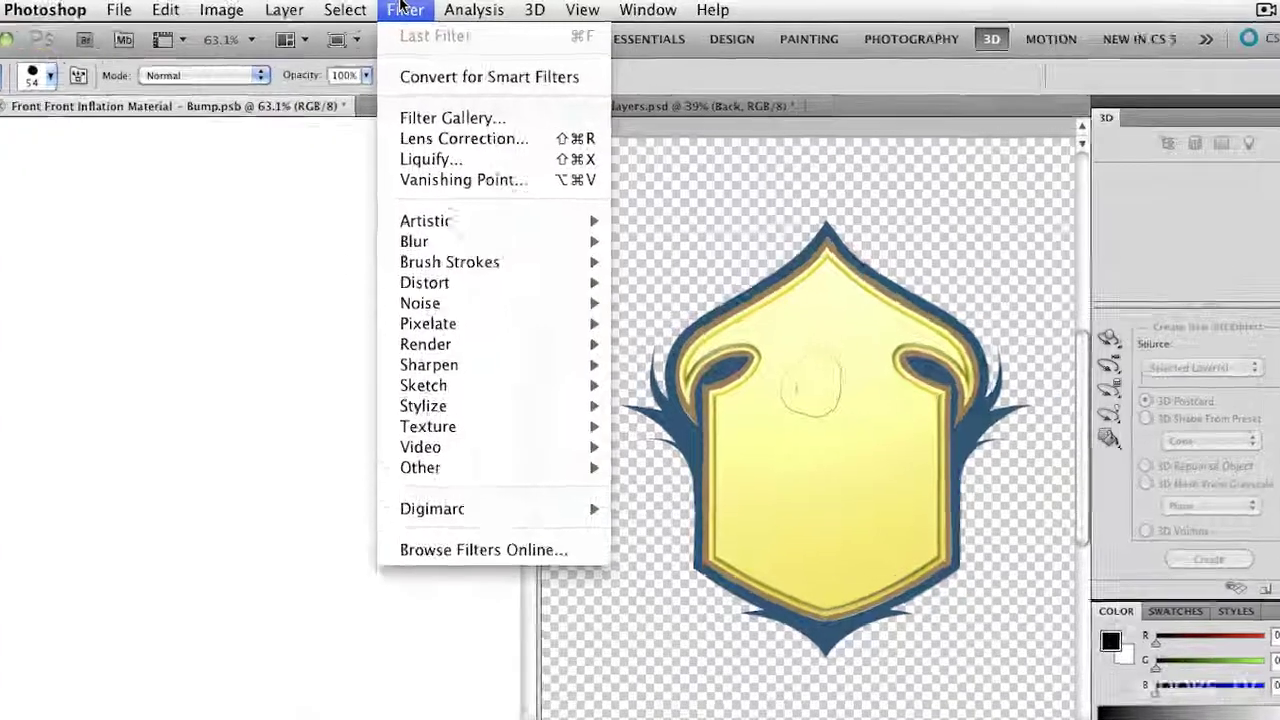
{"action": "mouse_move", "coordinate": [557, 352]}
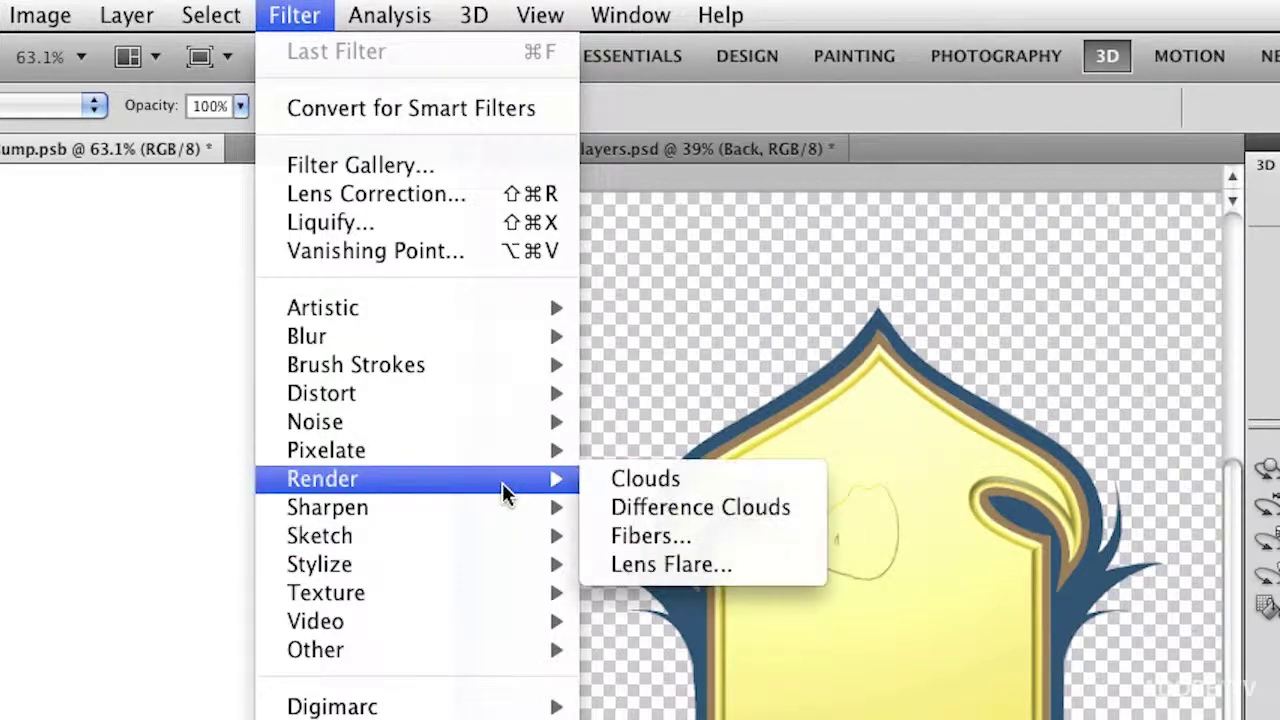
{"action": "left_click", "coordinate": [659, 479]}
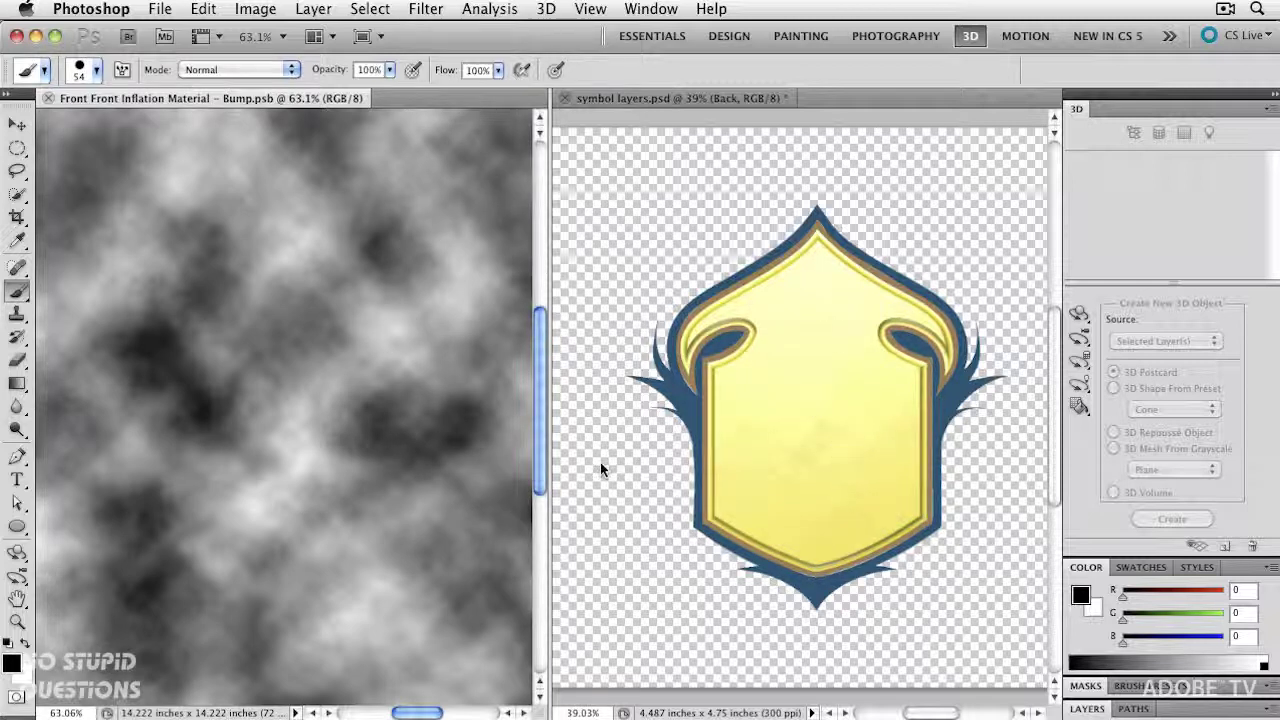
- Tilt the shield slightly with 3D Rotate and switch the 3D camera to perspective view
{"action": "scroll", "coordinate": [394, 443], "scroll_direction": "down", "scroll_amount": 3}
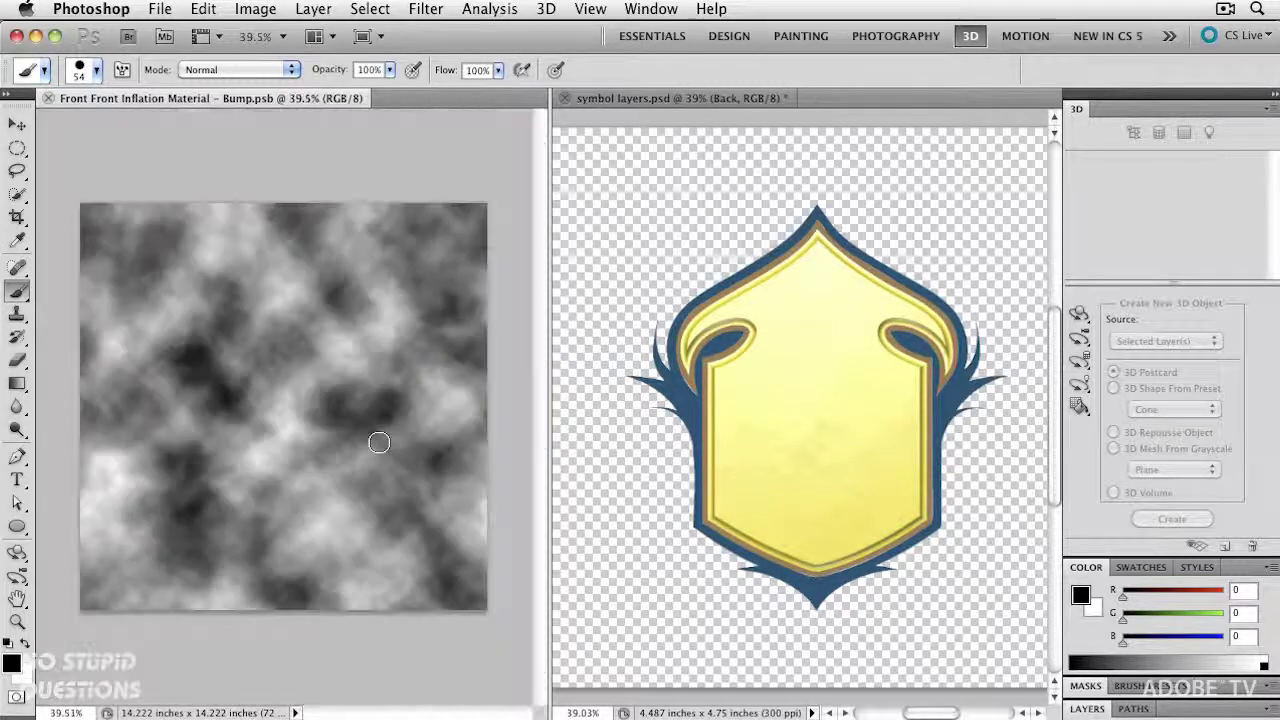
{"action": "left_click", "coordinate": [780, 415]}
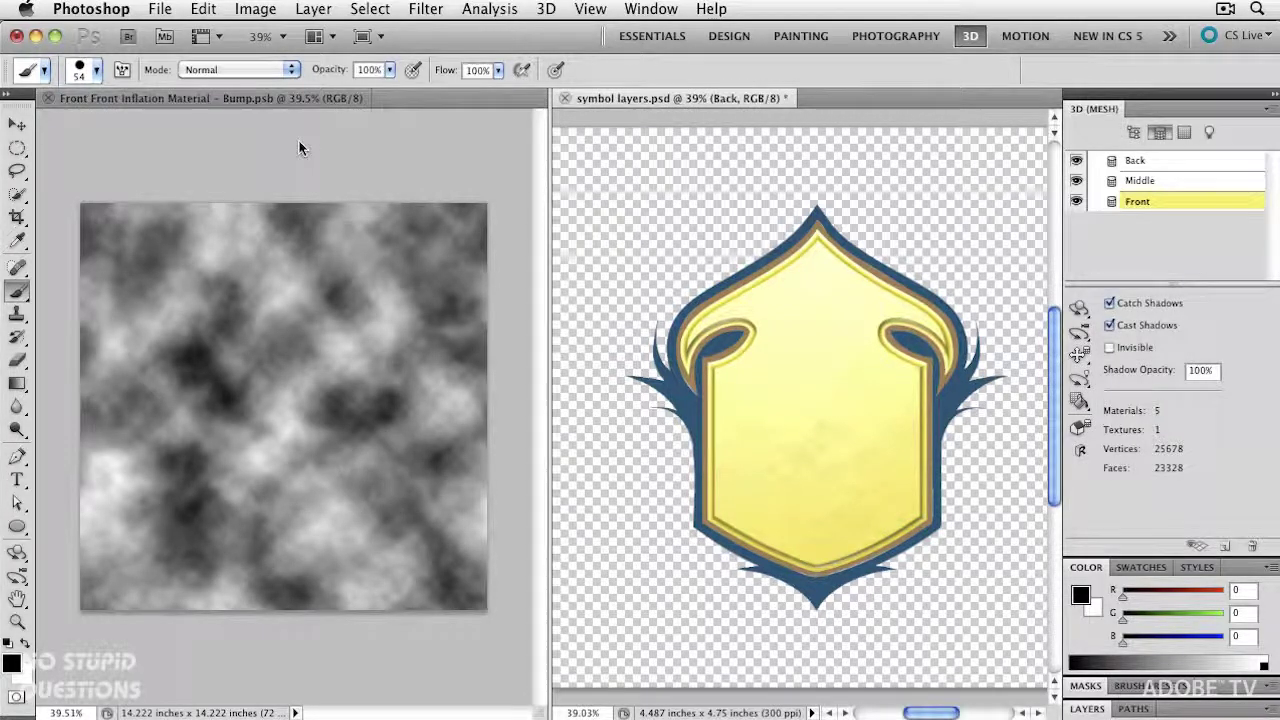
{"action": "left_click", "coordinate": [17, 577]}
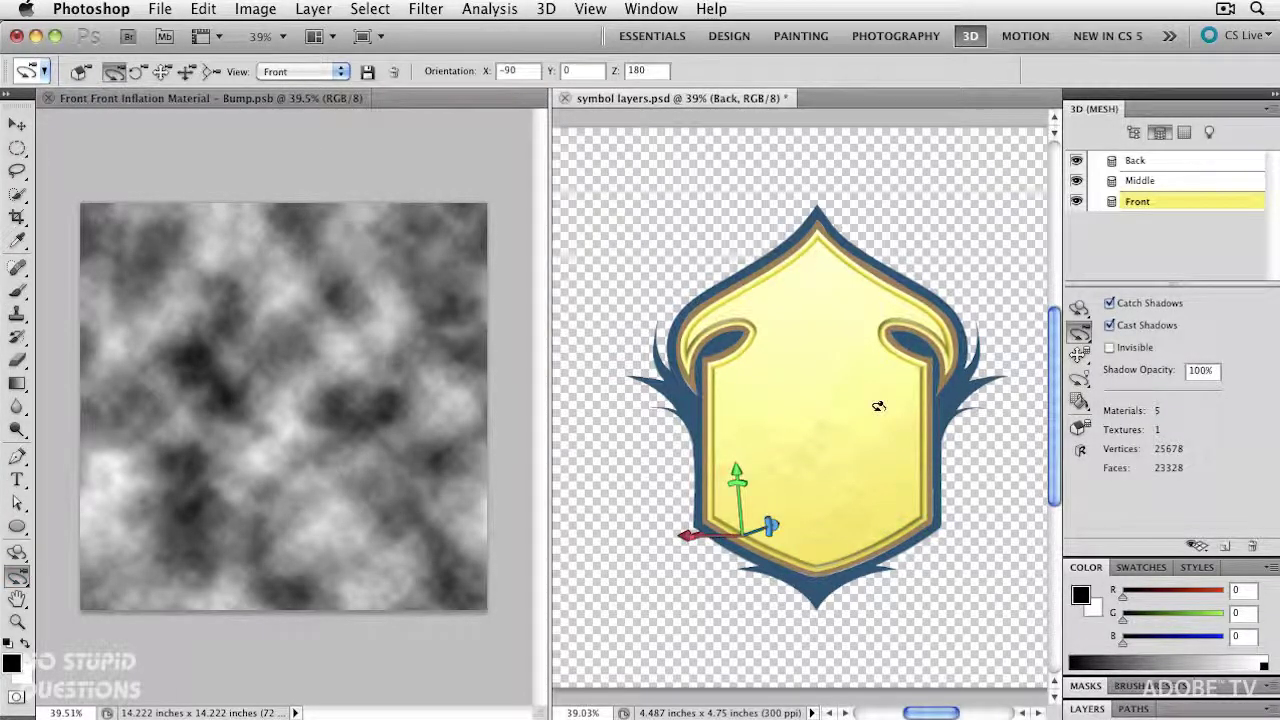
{"action": "left_click_drag", "start_coordinate": [878, 406], "coordinate": [889, 413]}
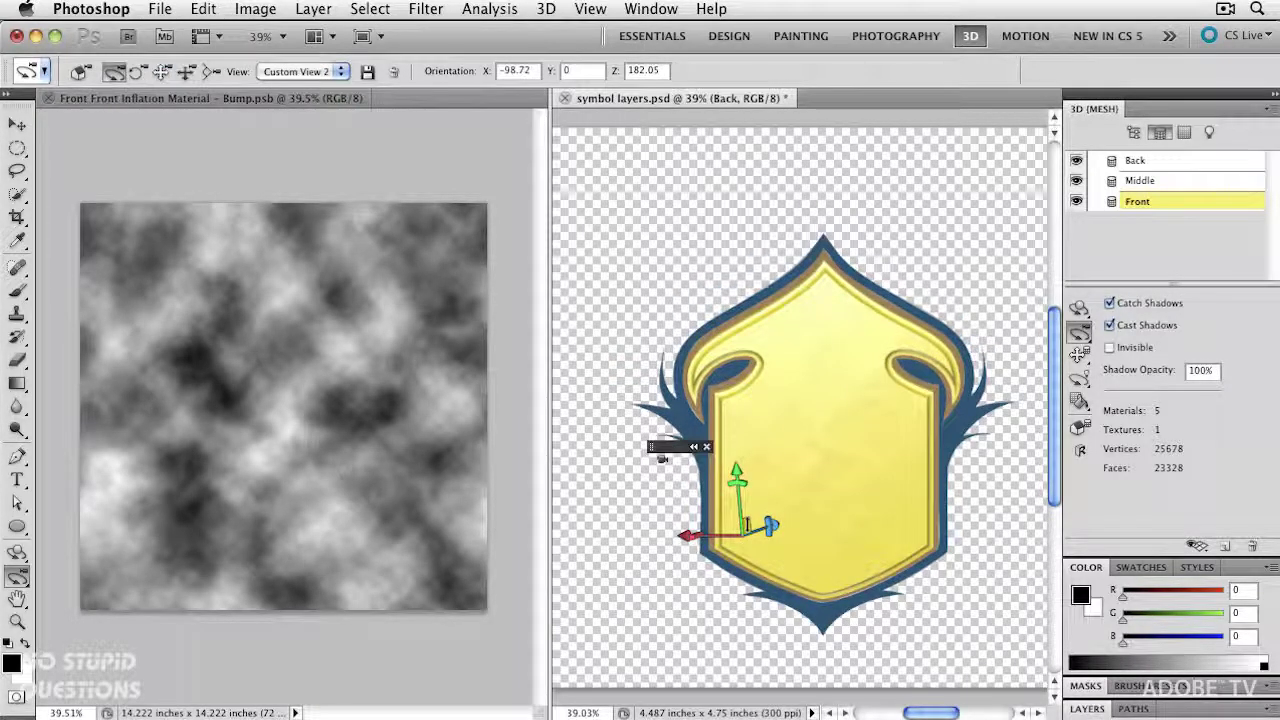
{"action": "left_click_drag", "start_coordinate": [680, 446], "coordinate": [590, 118]}
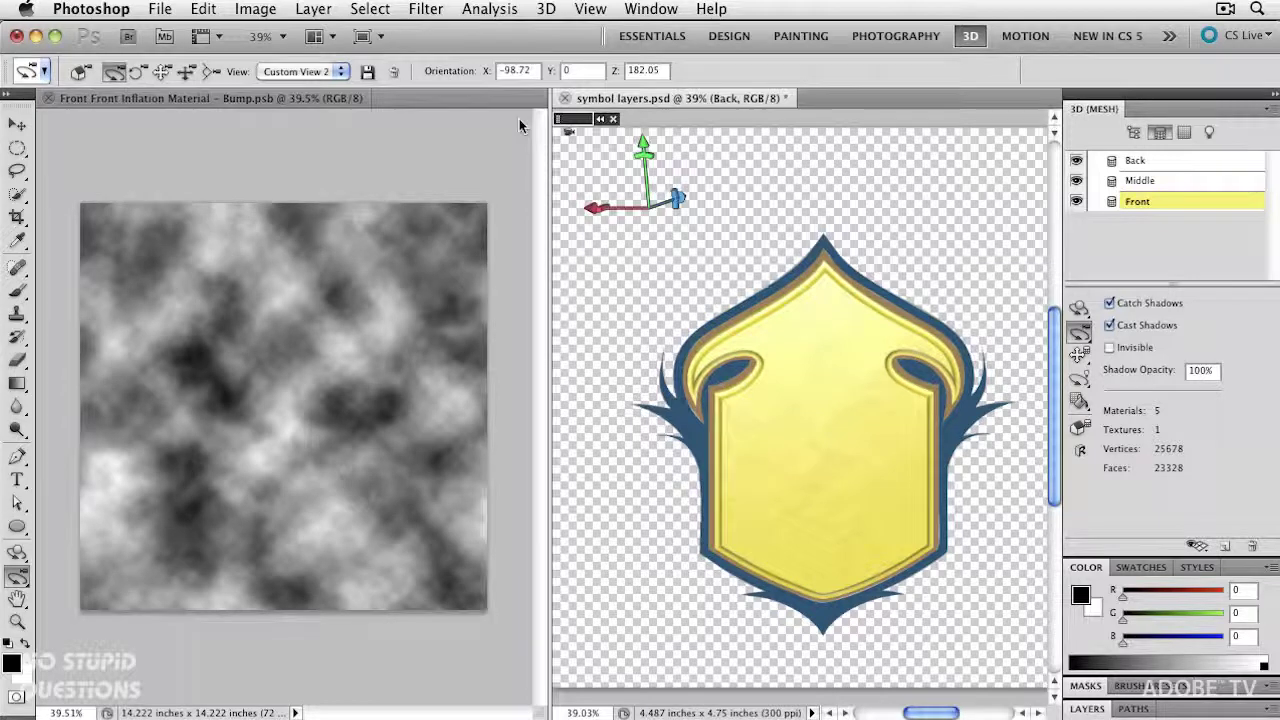
{"action": "left_click", "coordinate": [211, 72]}
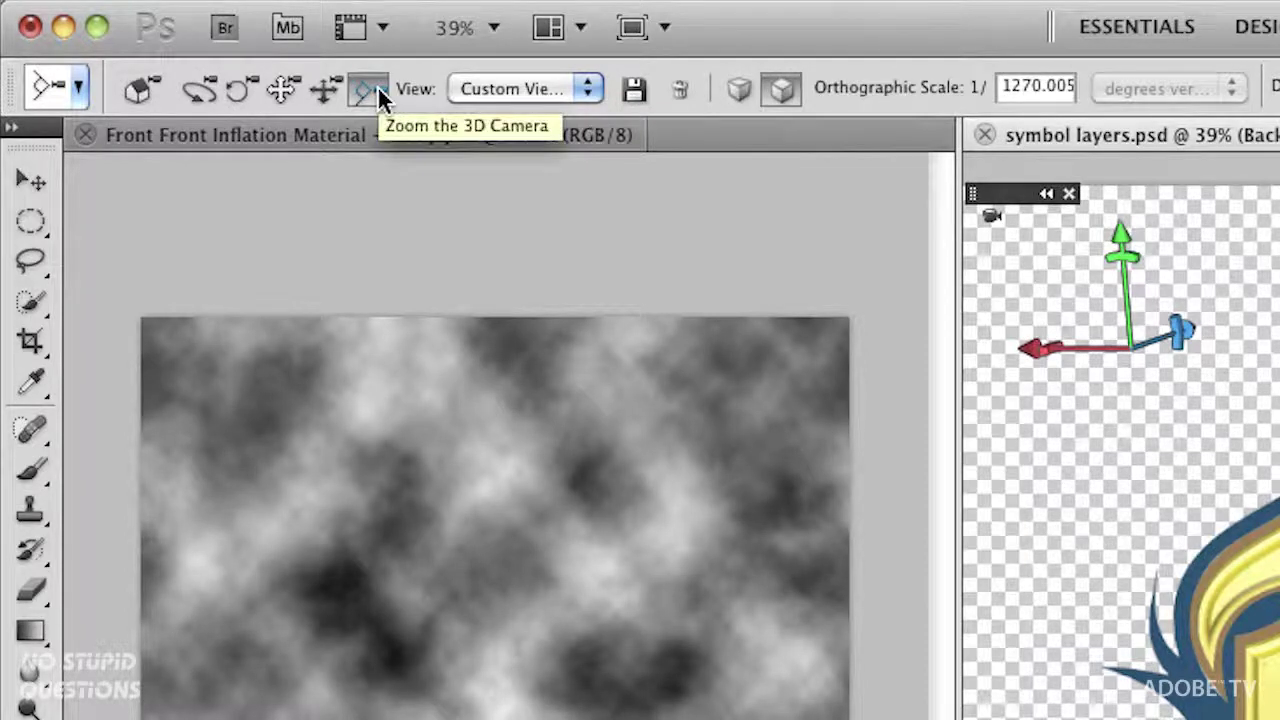
{"action": "left_click", "coordinate": [747, 84]}
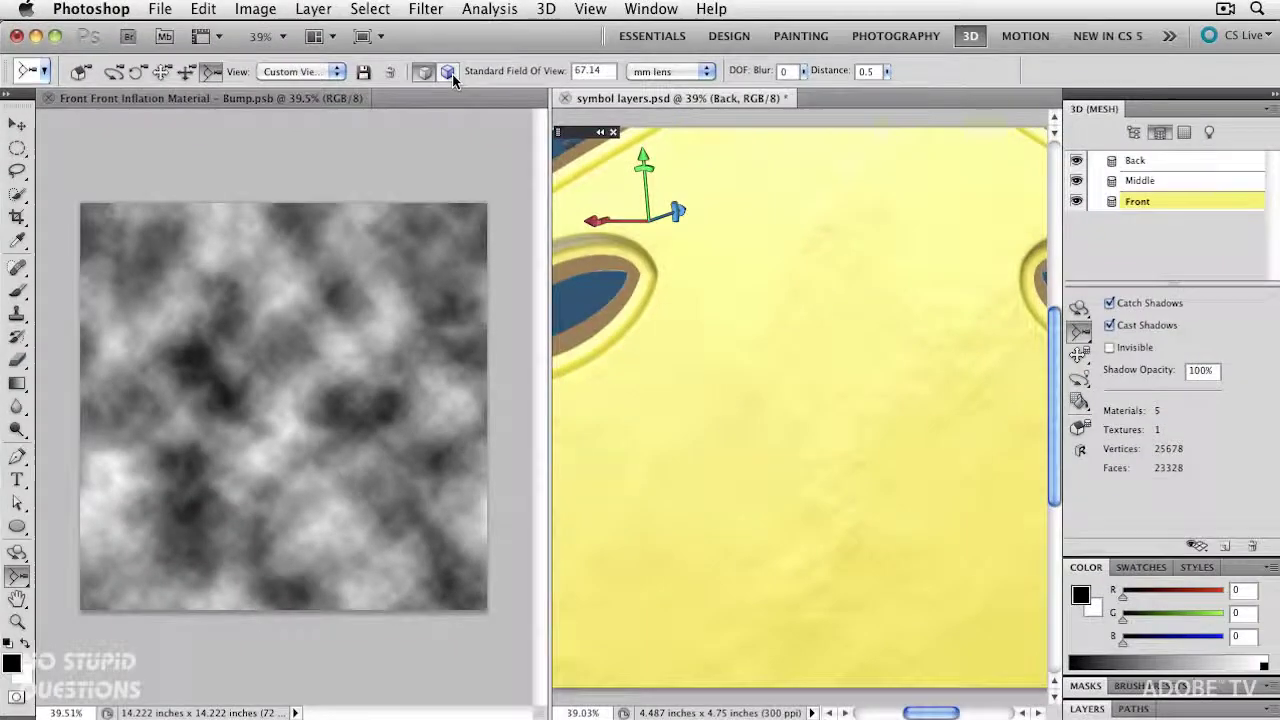
- Switch the camera back to orthographic, turn the shield to inspect its side, then undo
{"action": "left_click", "coordinate": [425, 73]}
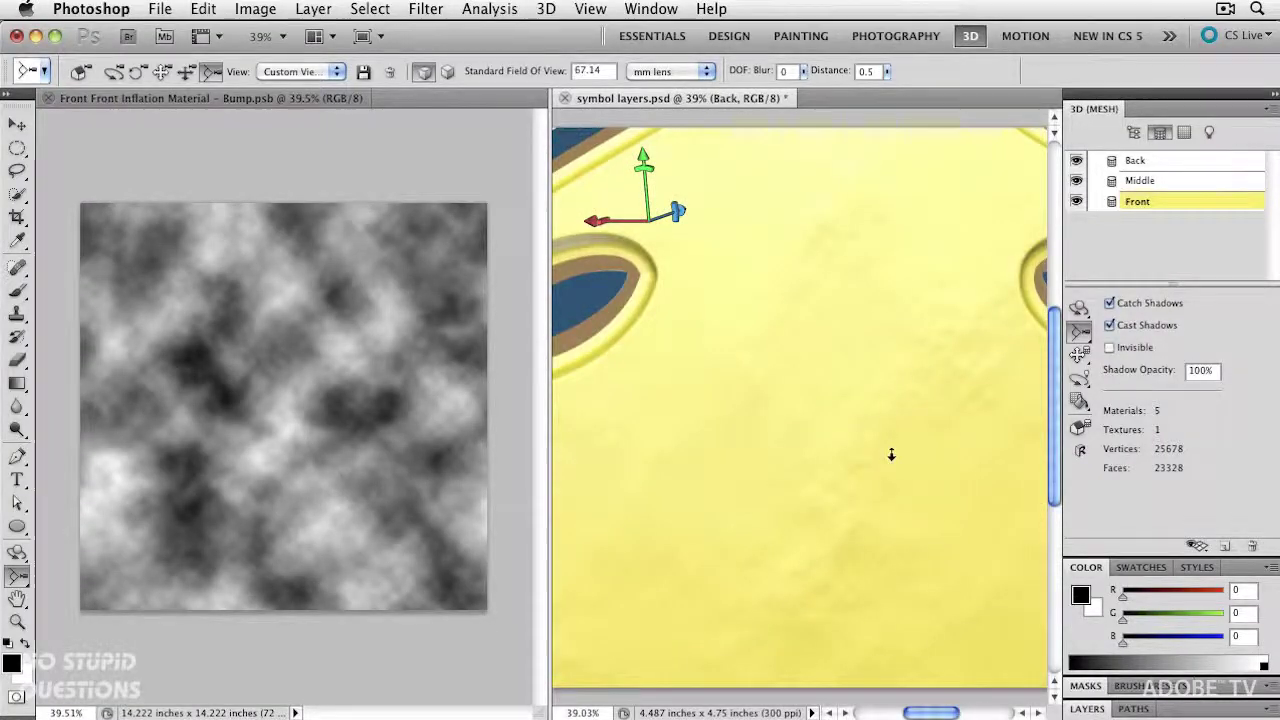
{"action": "scroll", "coordinate": [851, 427], "scroll_direction": "down", "scroll_amount": 1}
{"action": "scroll", "coordinate": [851, 427], "scroll_direction": "down", "scroll_amount": 1}
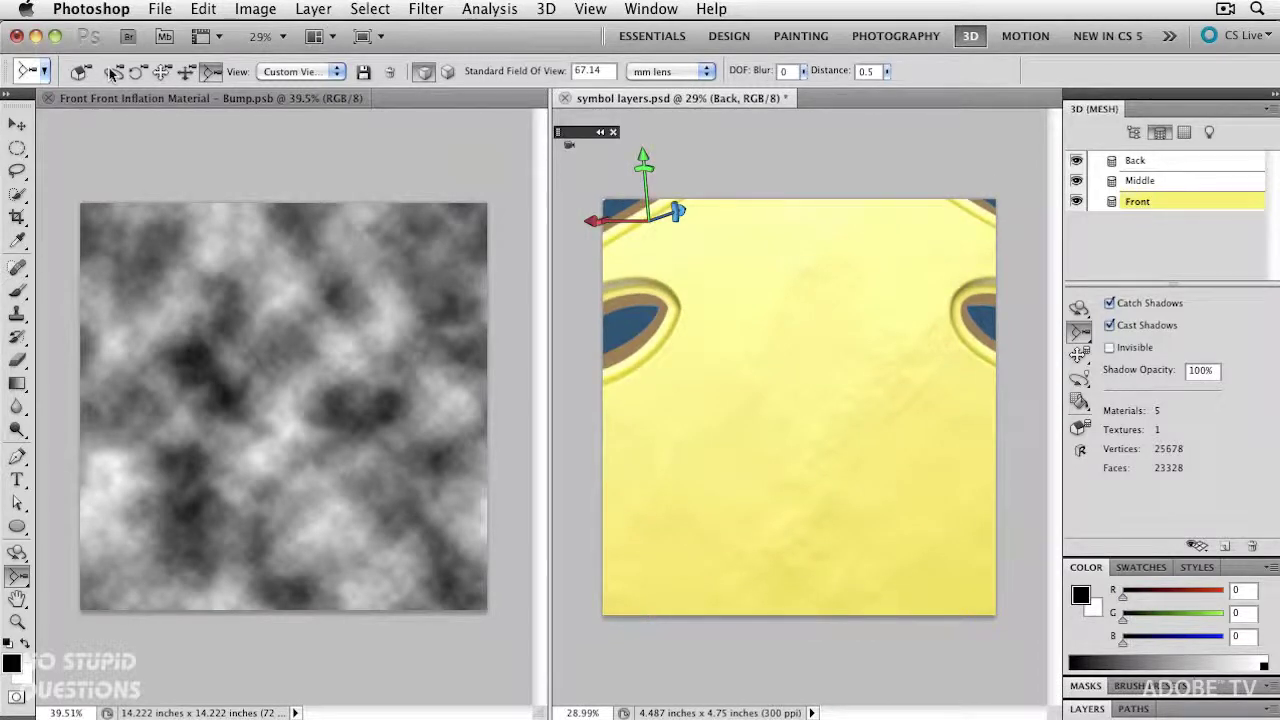
{"action": "key", "text": "k"}
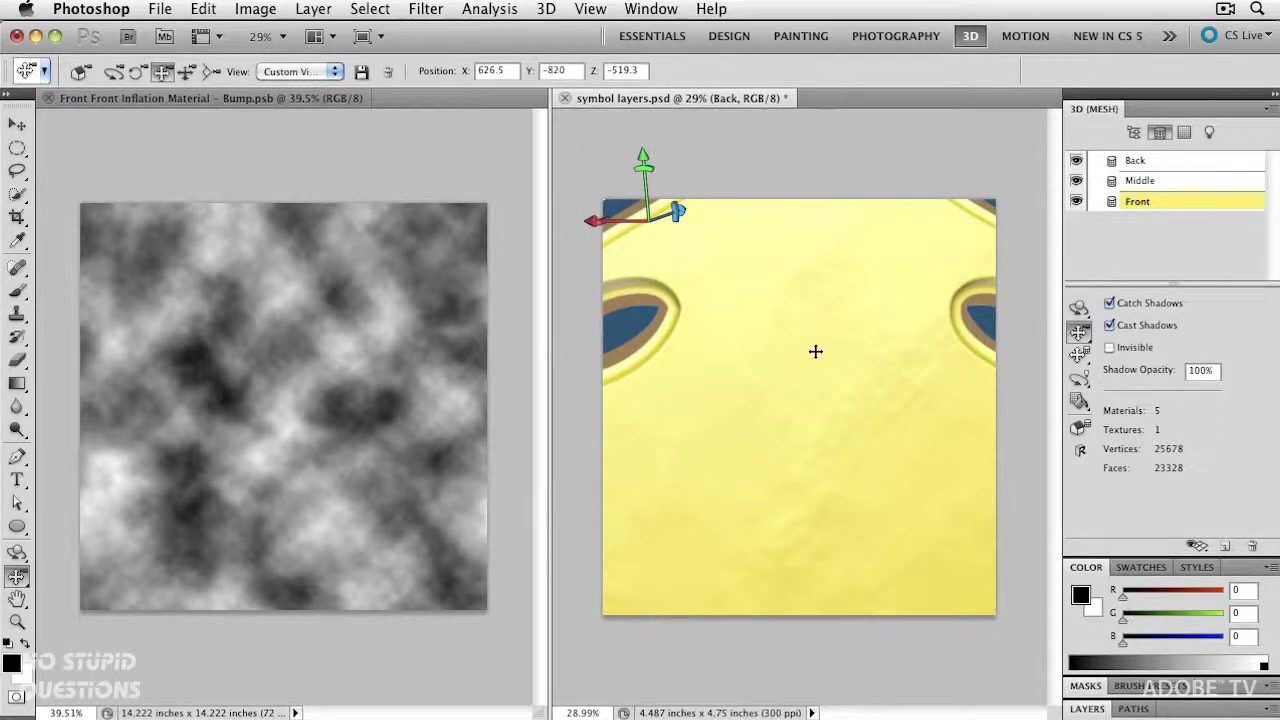
{"action": "left_click_drag", "start_coordinate": [815, 351], "coordinate": [813, 402]}
{"action": "key", "text": "ctrl+z"}
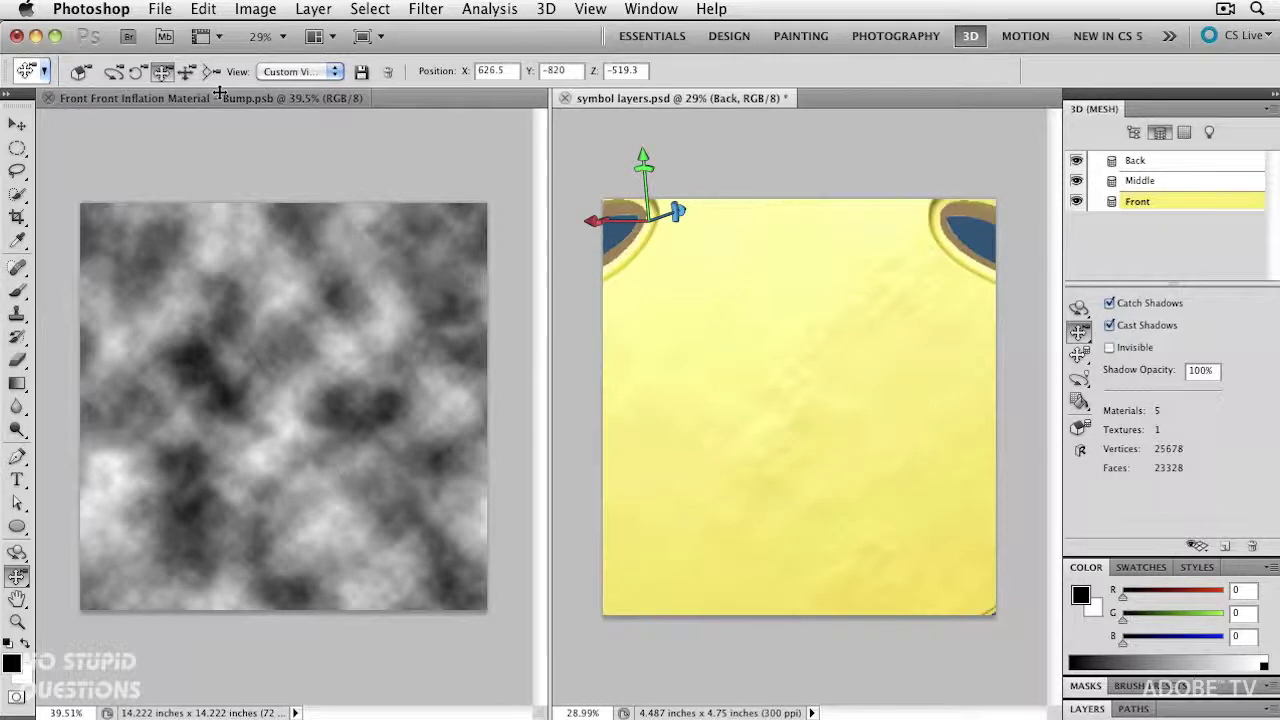
- Step back through earlier views until the cloud-bumped shield is framed almost face-on
{"action": "key", "text": "ctrl+alt+z"}
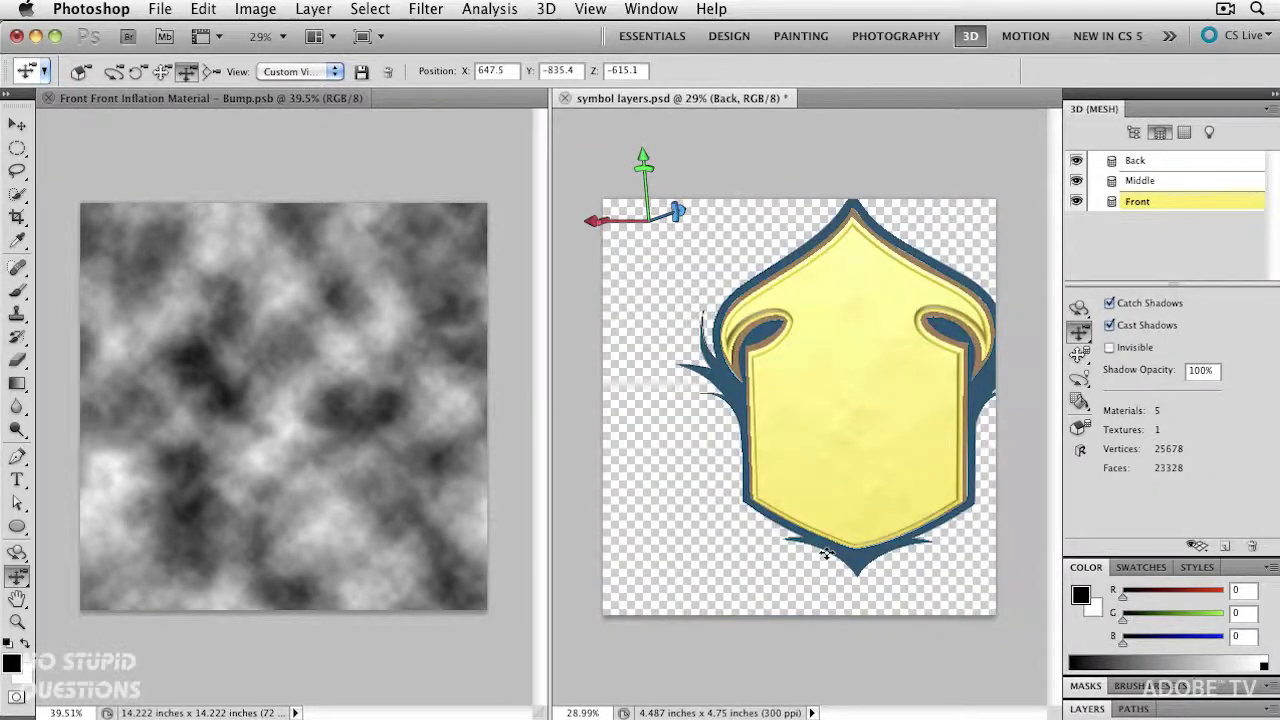
{"action": "key", "text": "ctrl+alt+z"}
{"action": "key", "text": "ctrl+alt+z"}
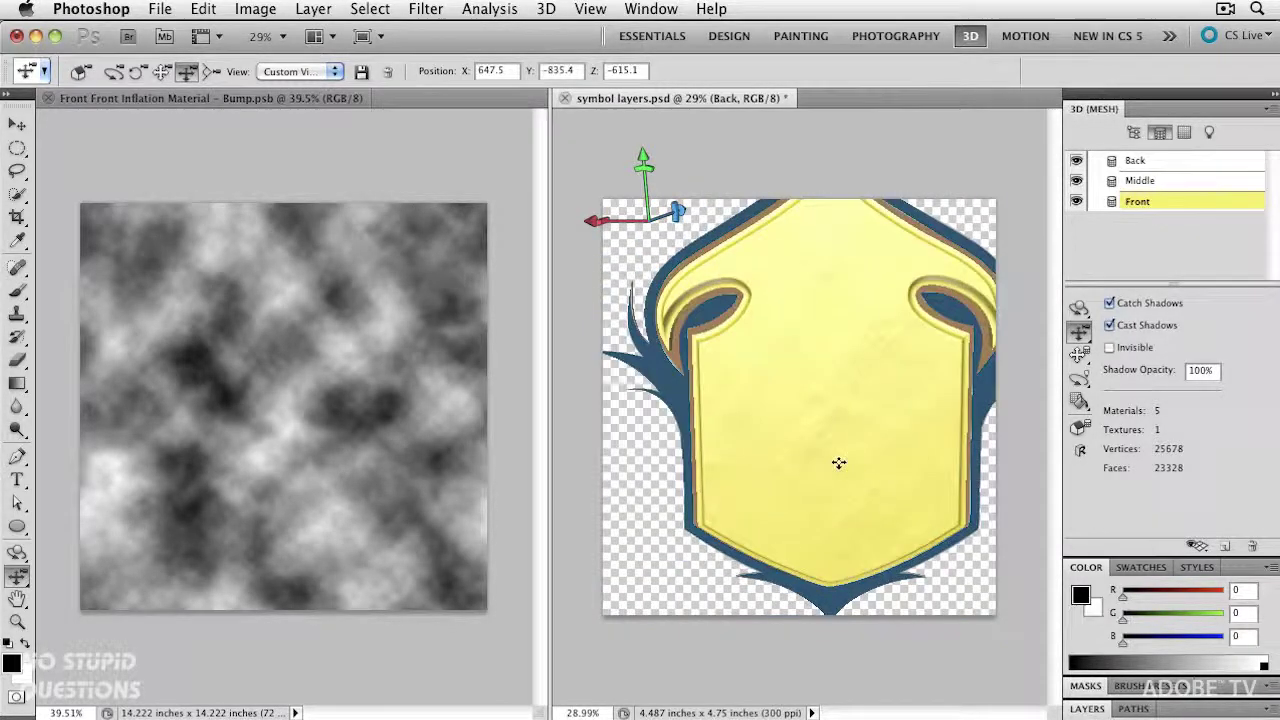
{"action": "key", "text": "ctrl+alt+z"}
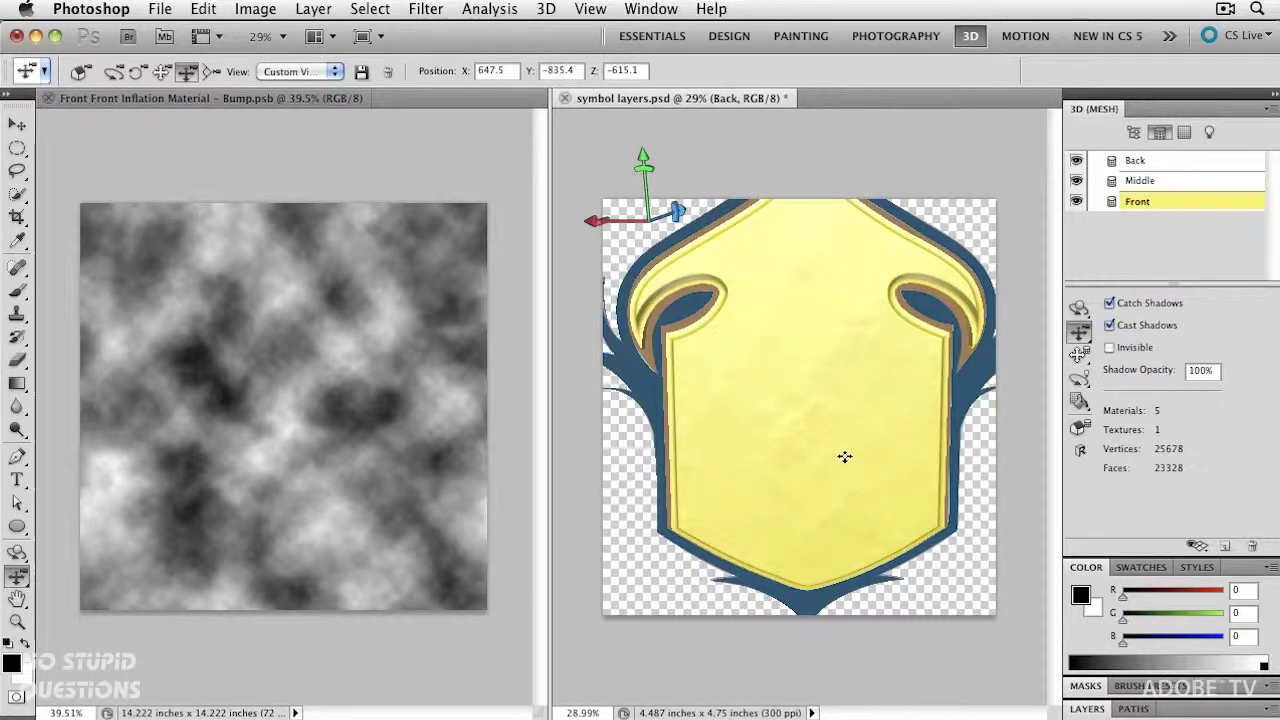
{"action": "key", "text": "ctrl+alt+z"}
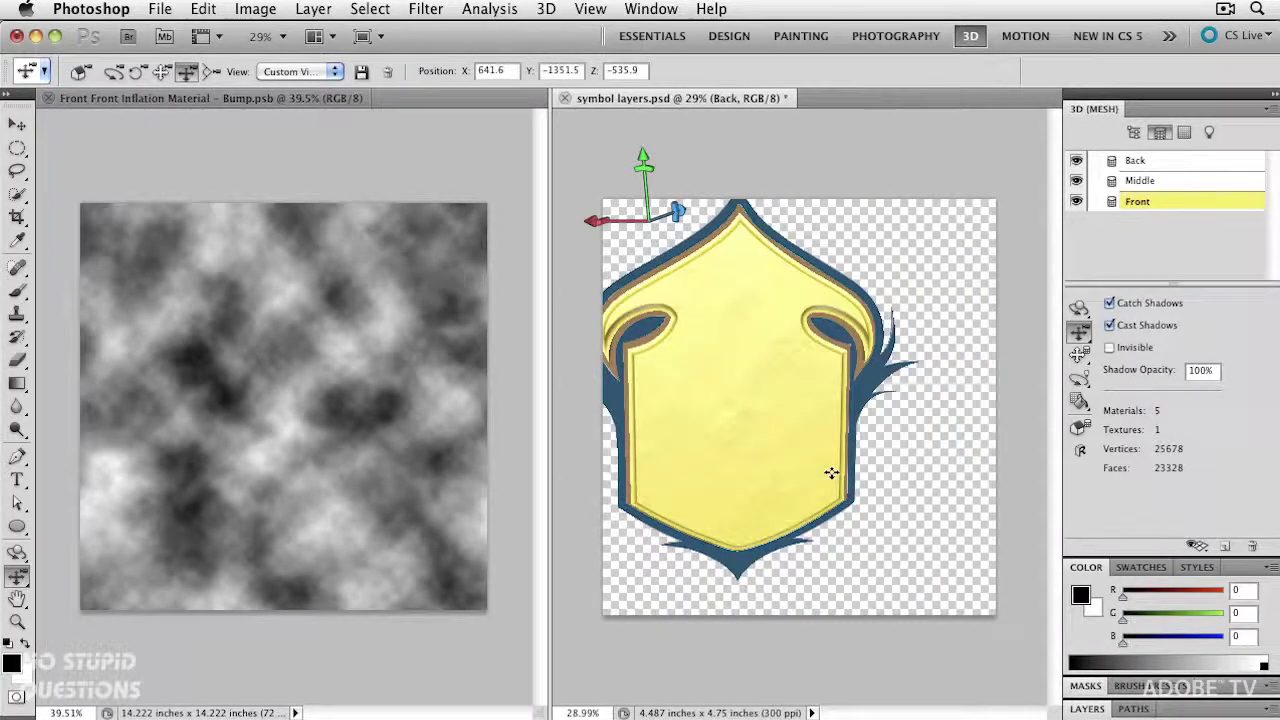
{"action": "key", "text": "ctrl+alt+z"}
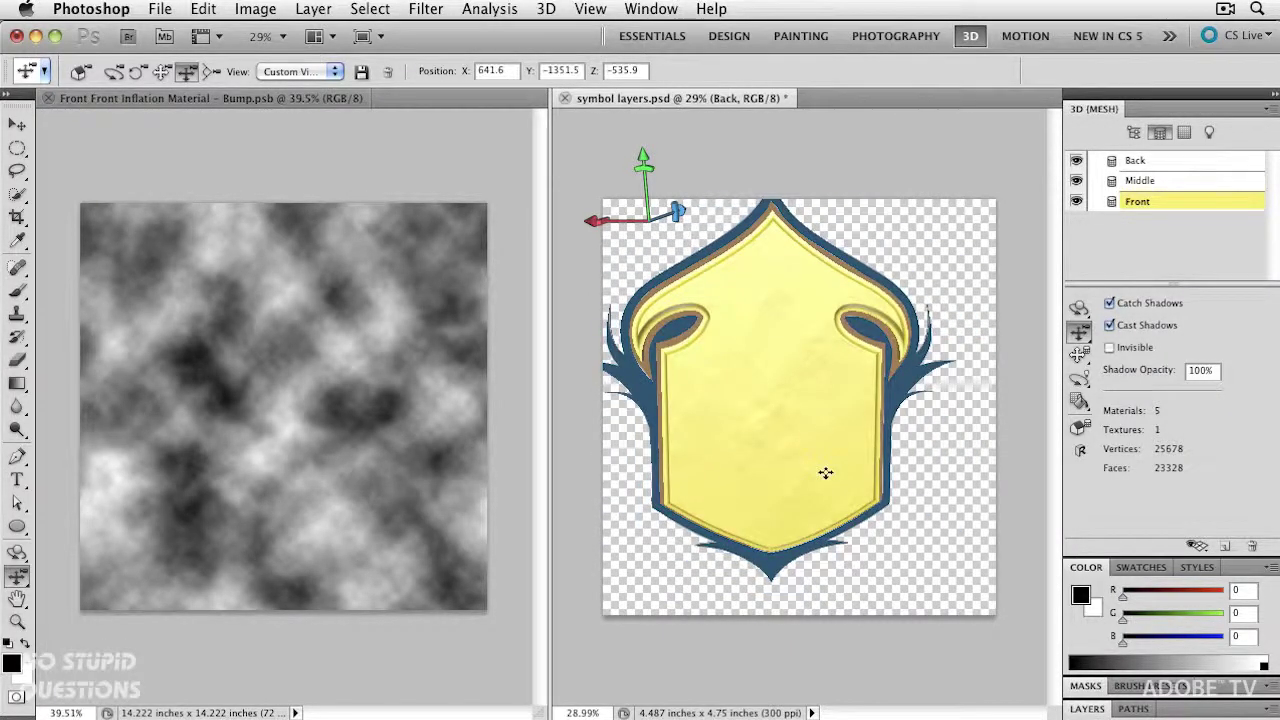
{"action": "key", "text": "ctrl+alt+z"}
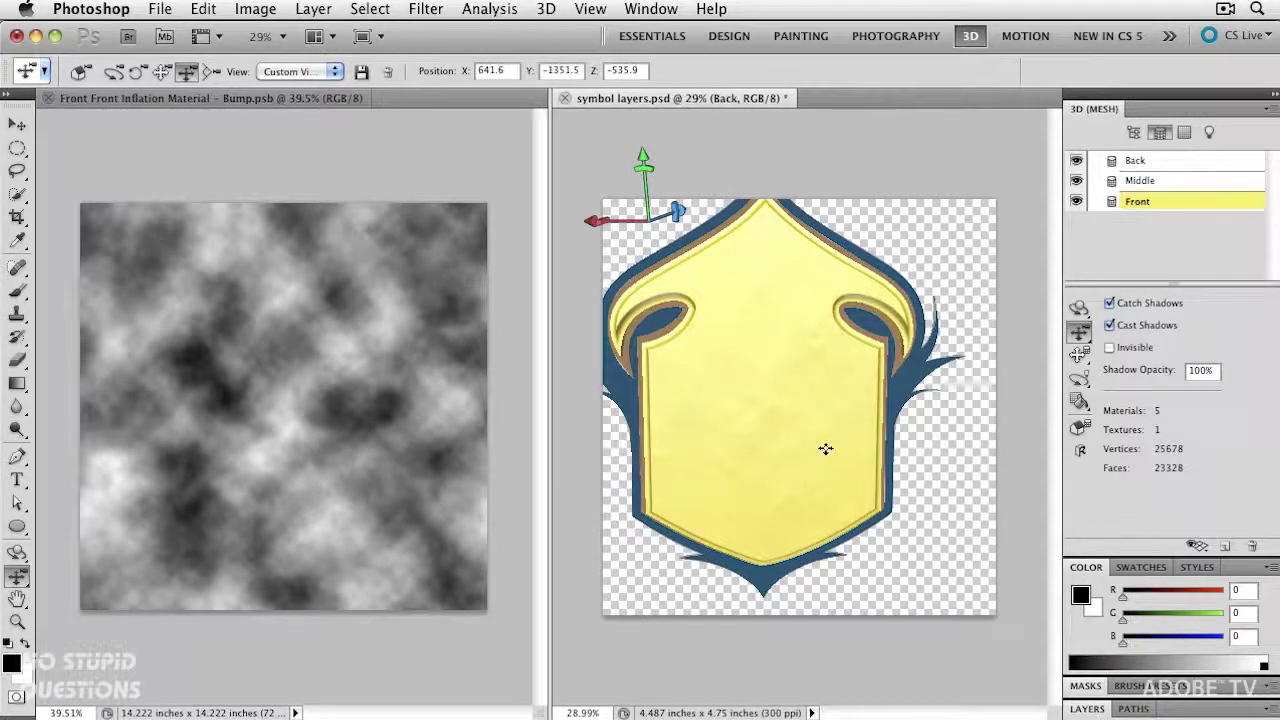
{"action": "key", "text": "ctrl+alt+z"}
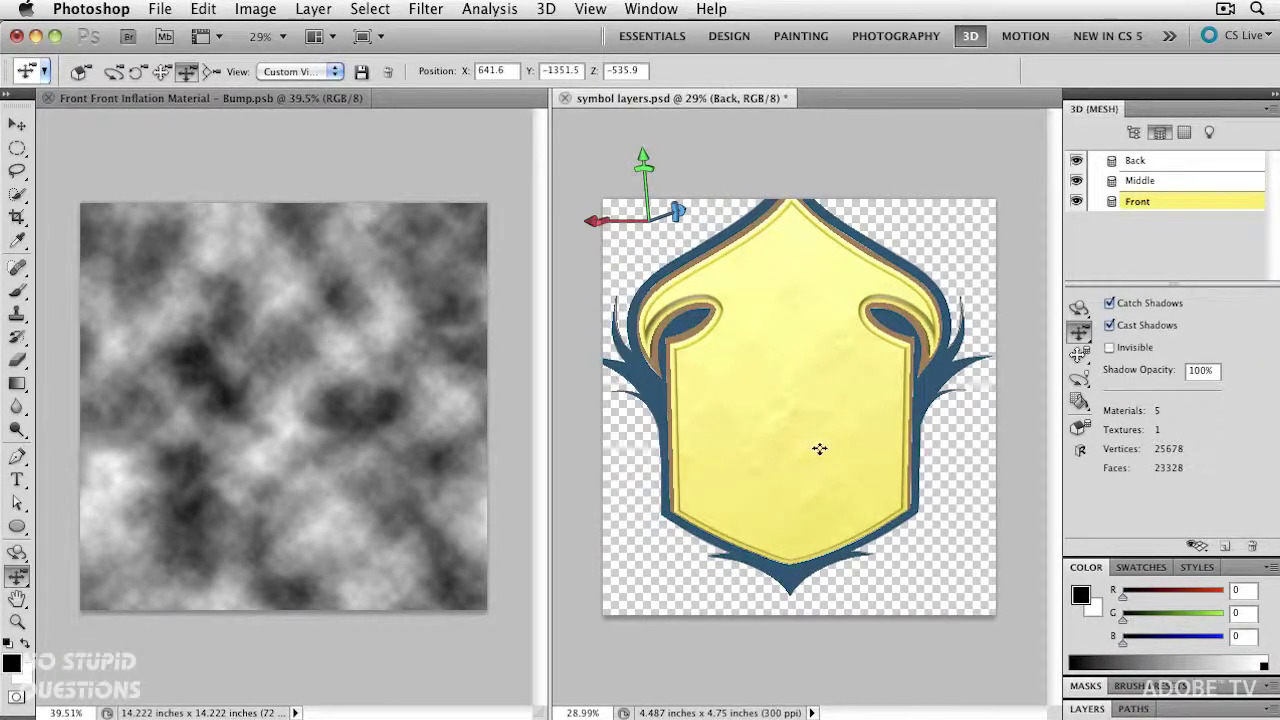
{"action": "key", "text": "ctrl+alt+z"}
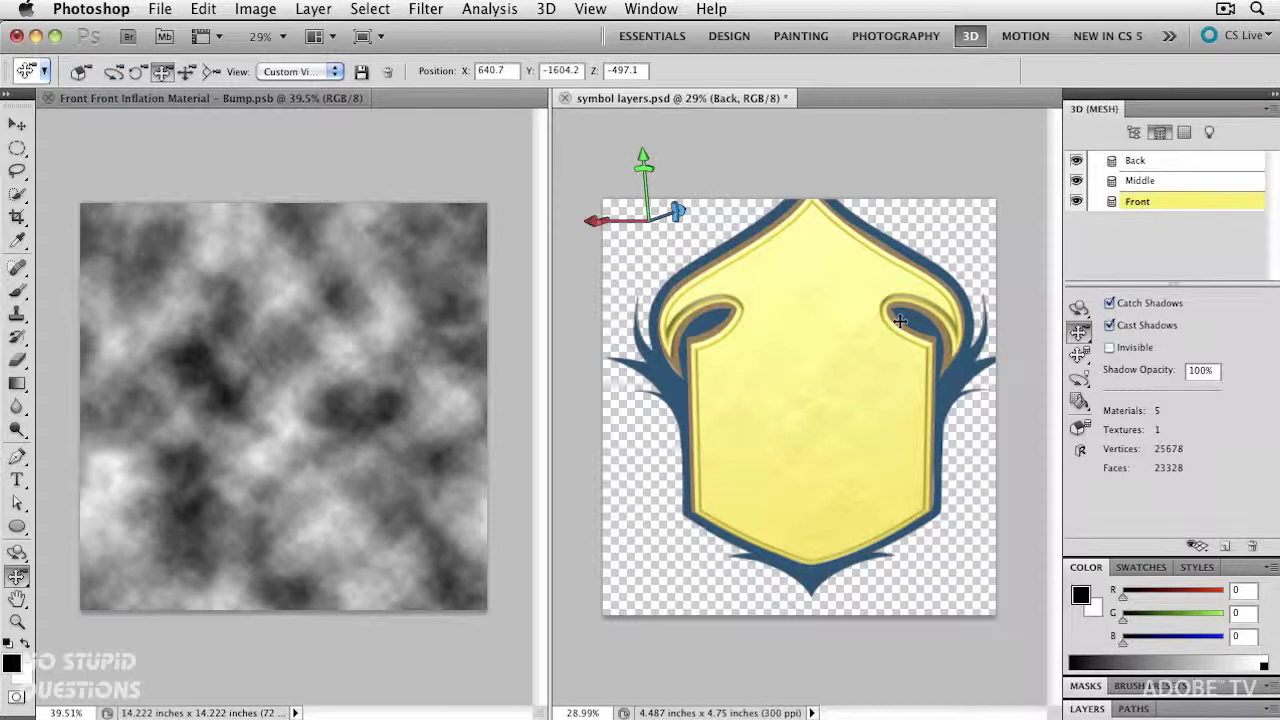
{"action": "key", "text": "ctrl+alt+z"}
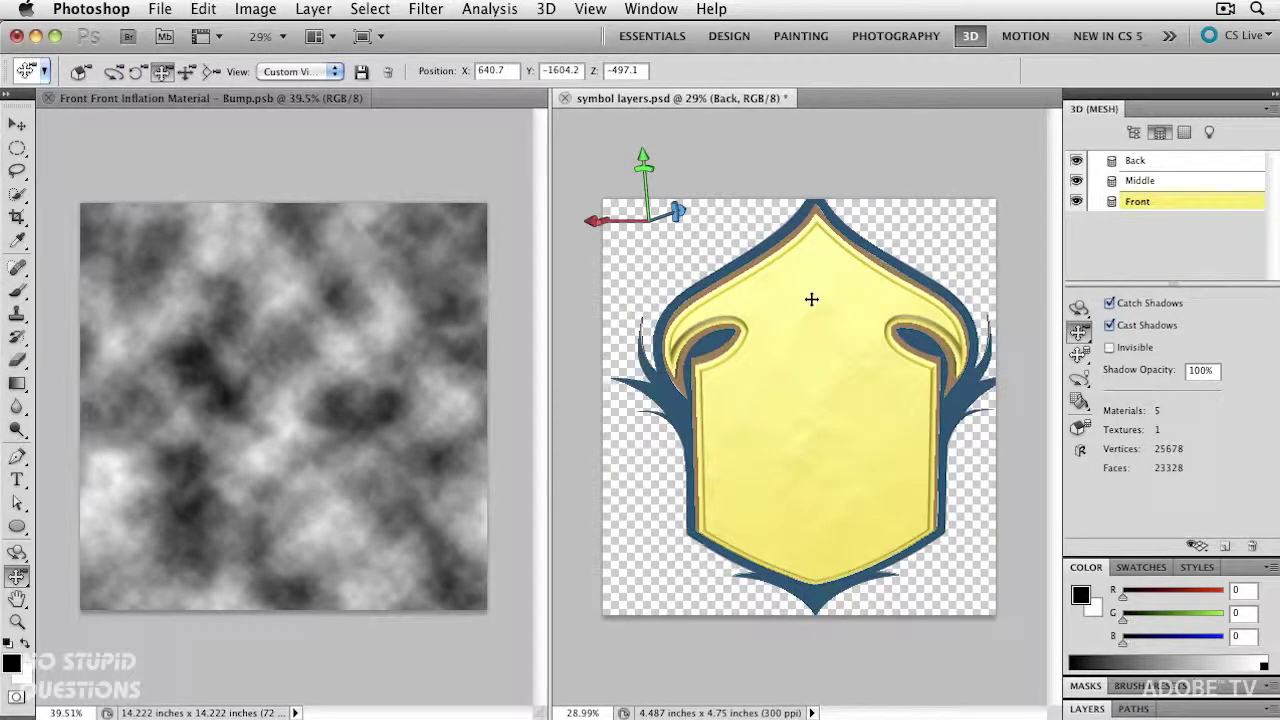
- Place the Regal Vector Pack griffin symbol on the Illustrator artboard, copy it and return to Photoshop
{"action": "left_click", "coordinate": [430, 383]}
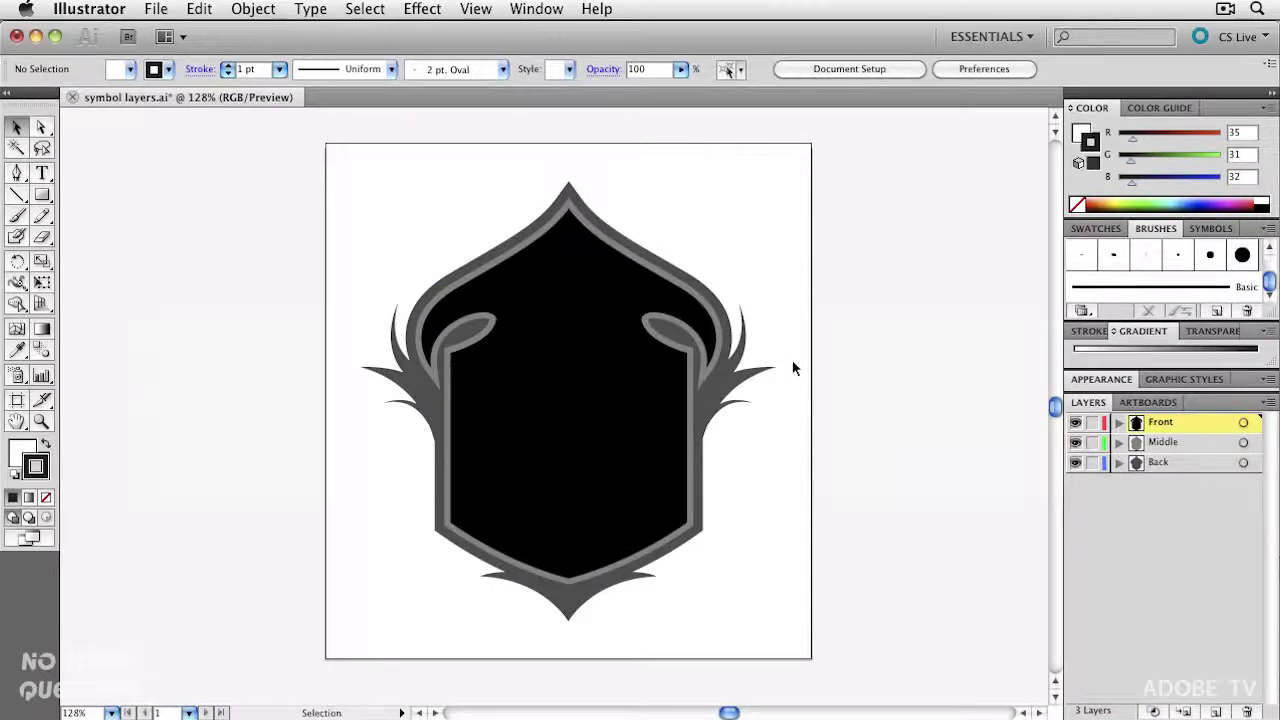
{"action": "left_click", "coordinate": [535, 10]}
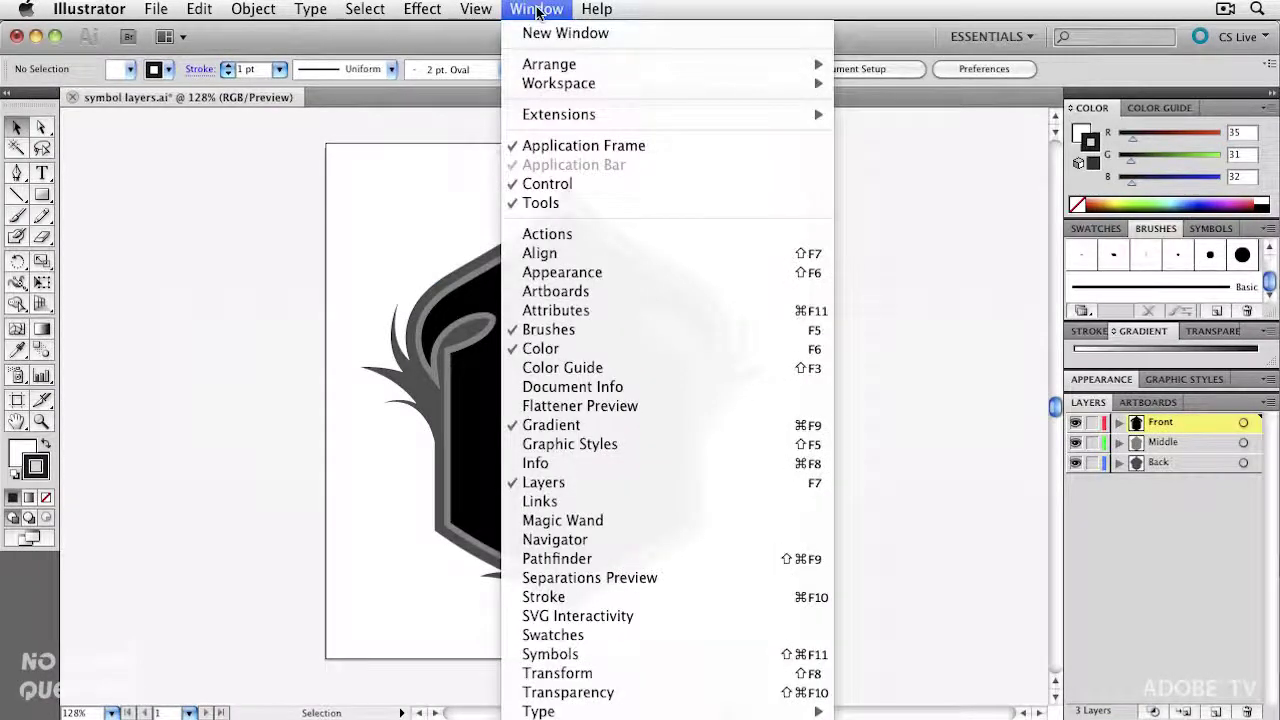
{"action": "mouse_move", "coordinate": [680, 712]}
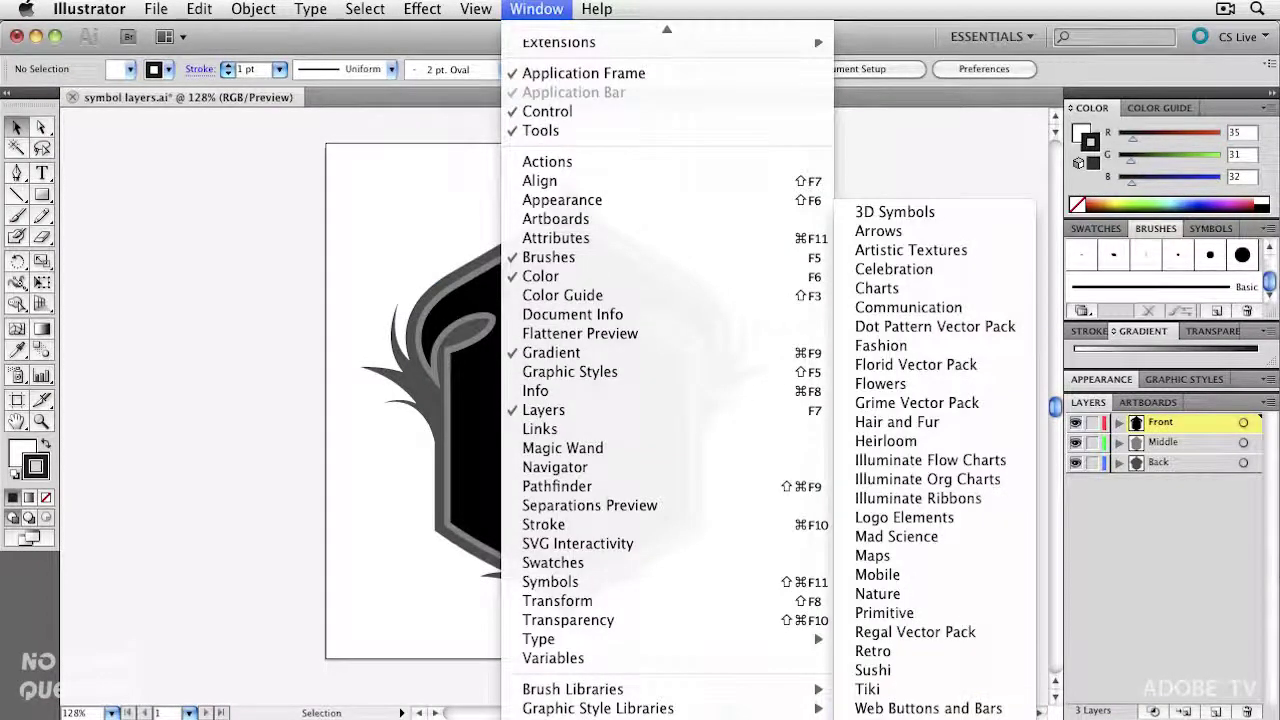
{"action": "left_click", "coordinate": [921, 632]}
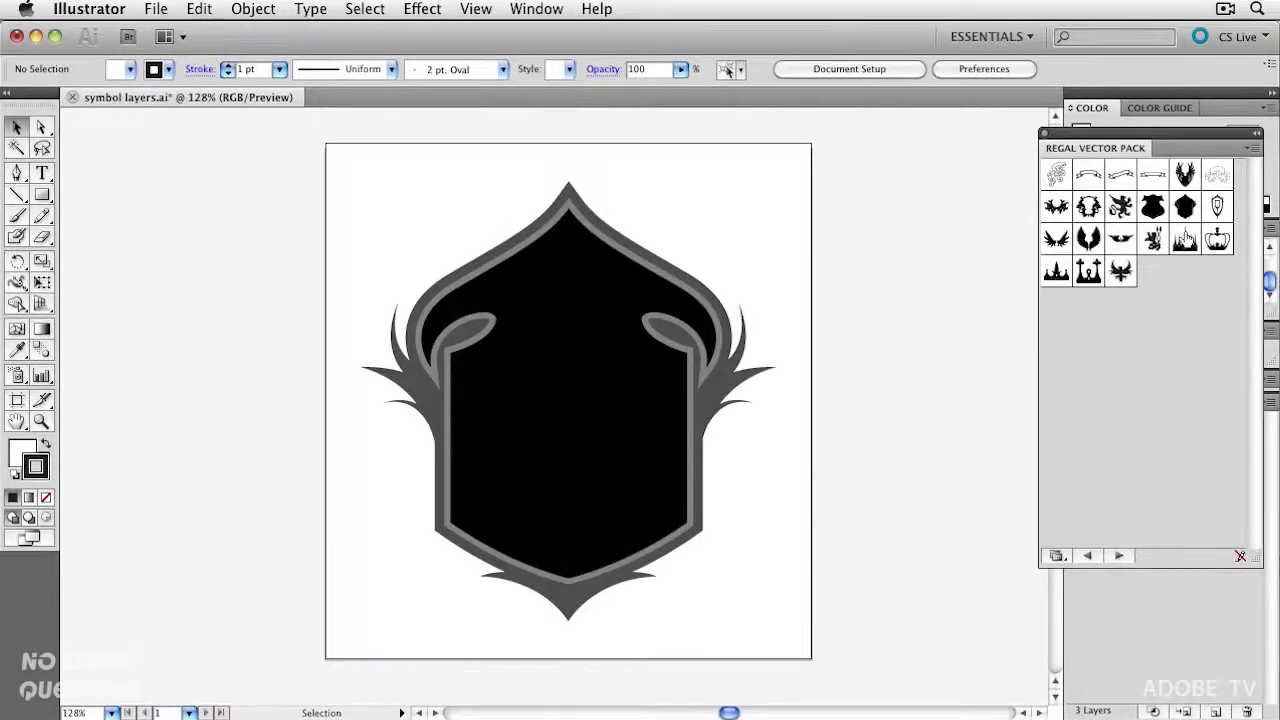
{"action": "left_click_drag", "start_coordinate": [1120, 206], "coordinate": [897, 335]}
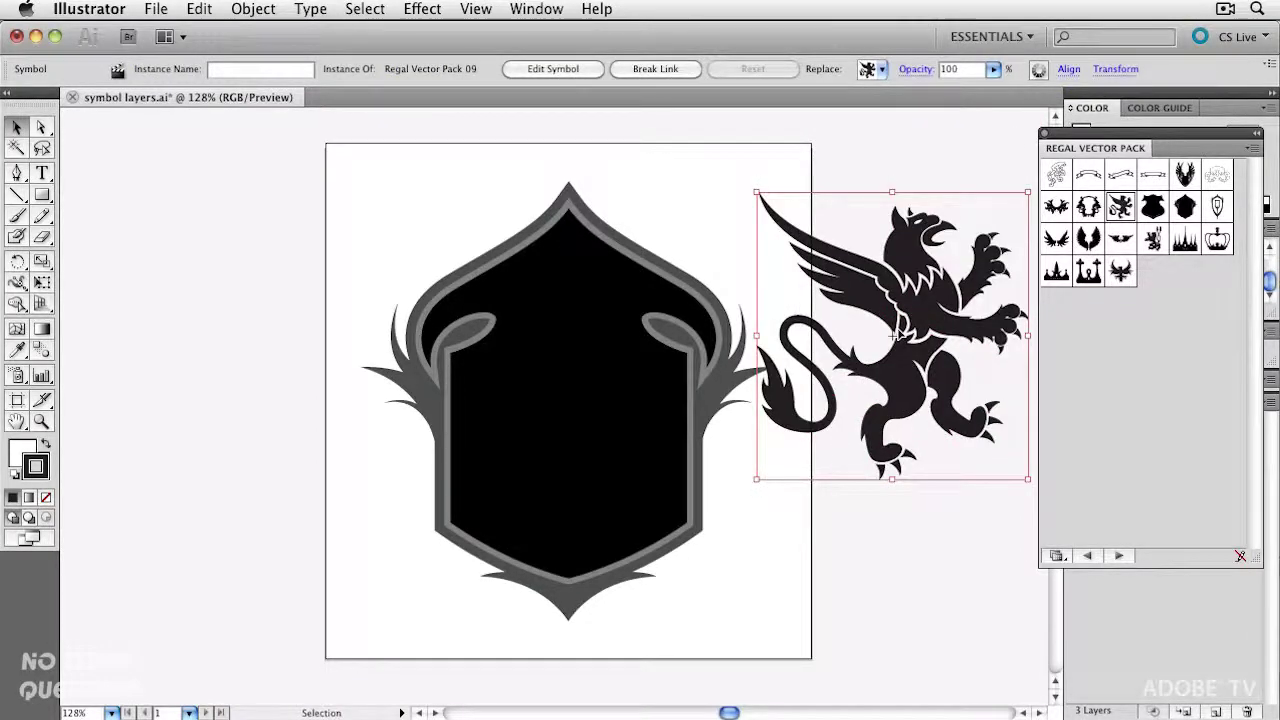
{"action": "key", "text": "super"}
{"action": "key", "text": "super+Tab"}
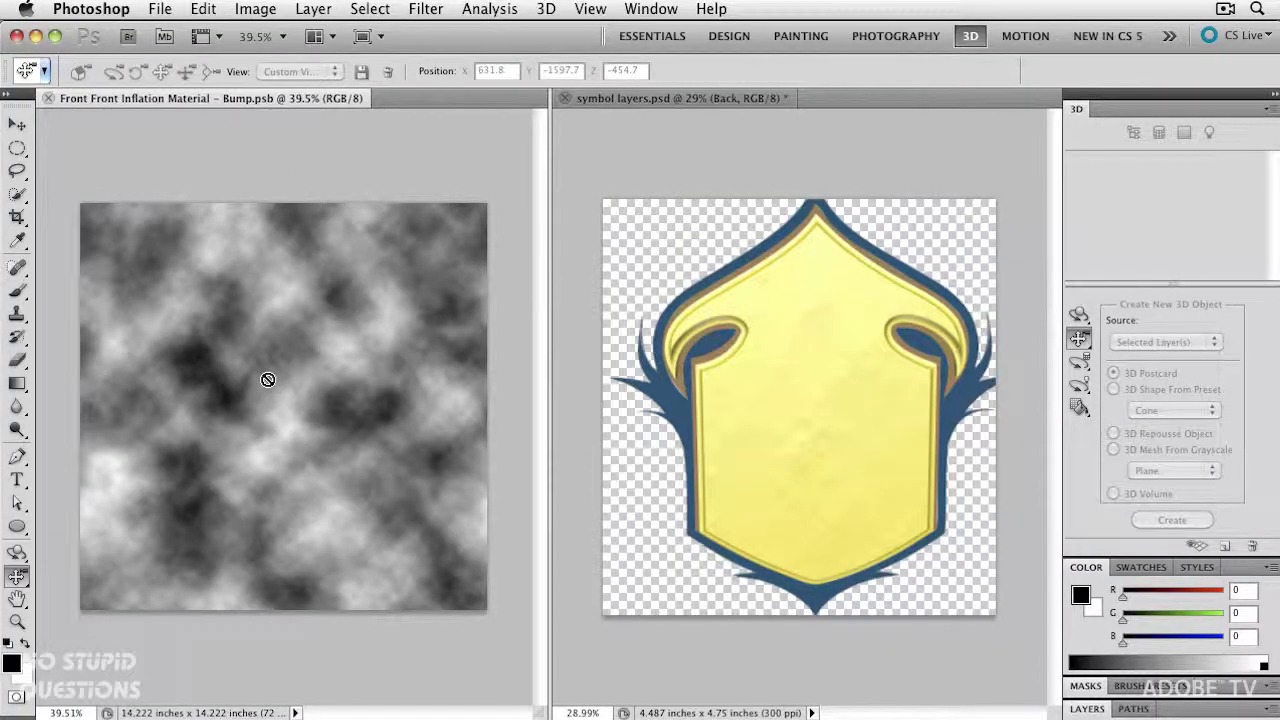
- Paste the griffin onto the cloud bump texture as a Shape Layer
{"action": "key", "text": "v"}
{"action": "key", "text": "super+v"}
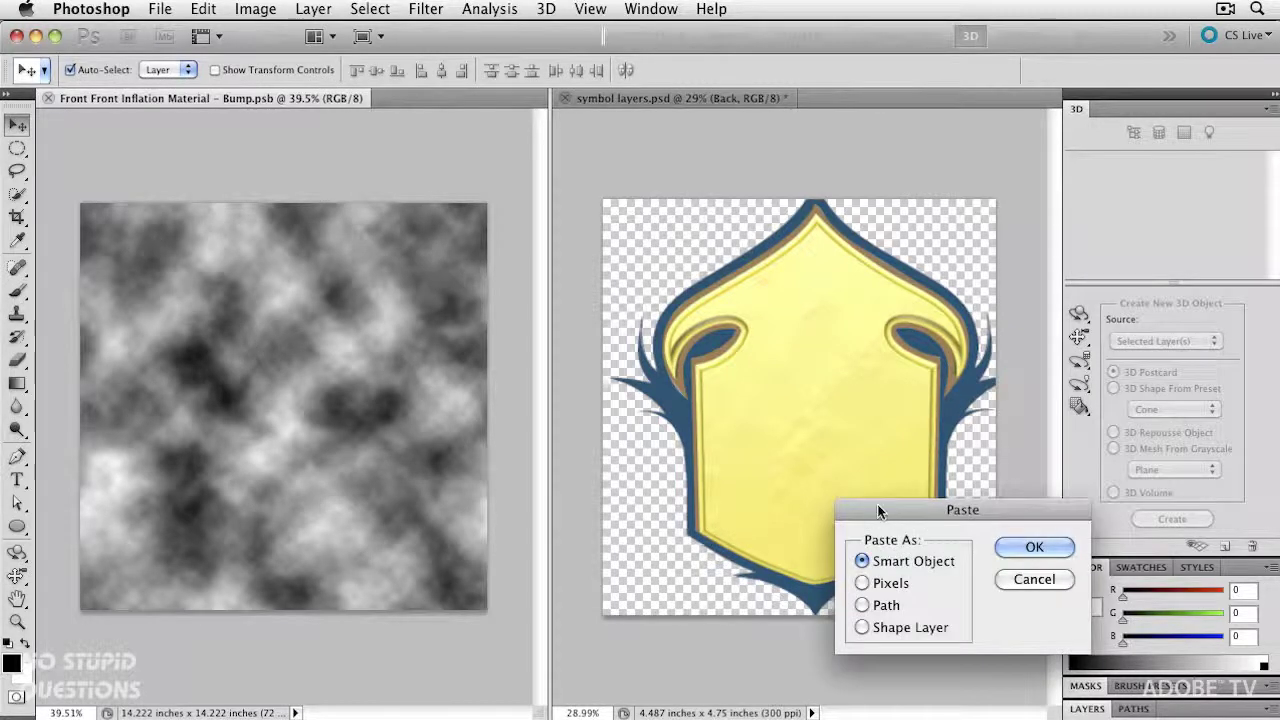
{"action": "left_click_drag", "start_coordinate": [878, 511], "coordinate": [283, 239]}
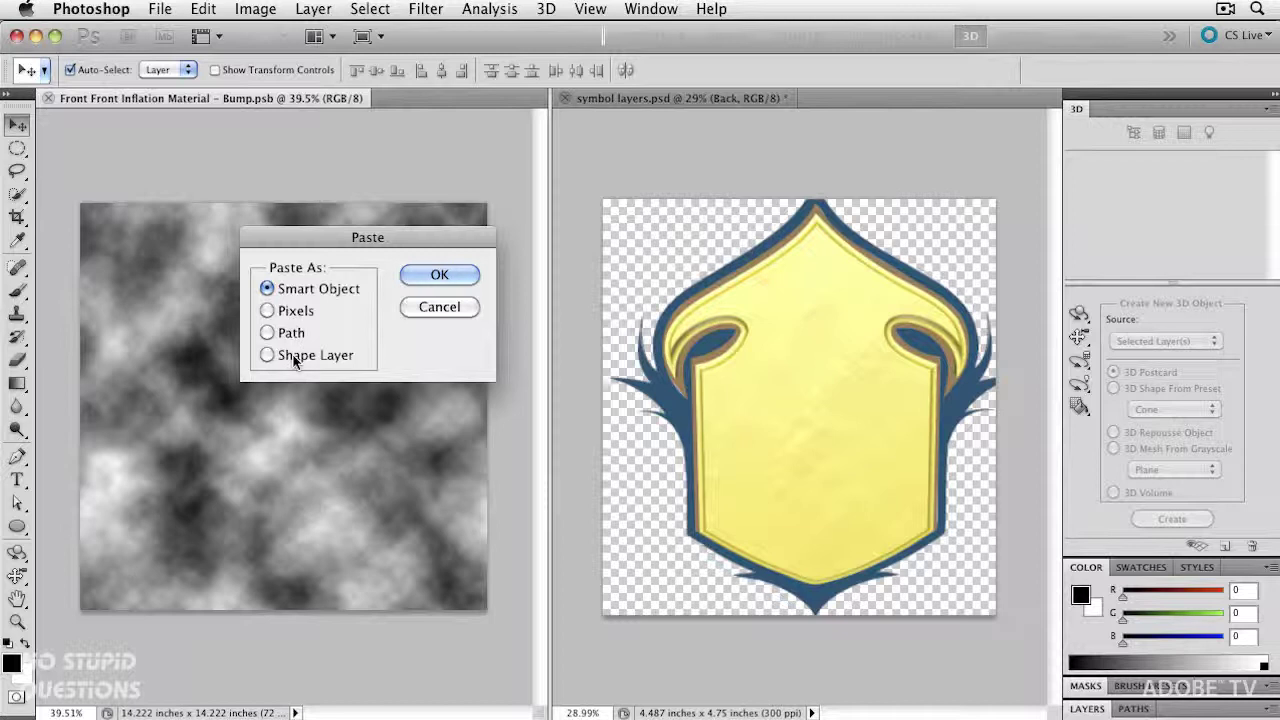
{"action": "left_click", "coordinate": [294, 358]}
{"action": "left_click", "coordinate": [421, 277]}
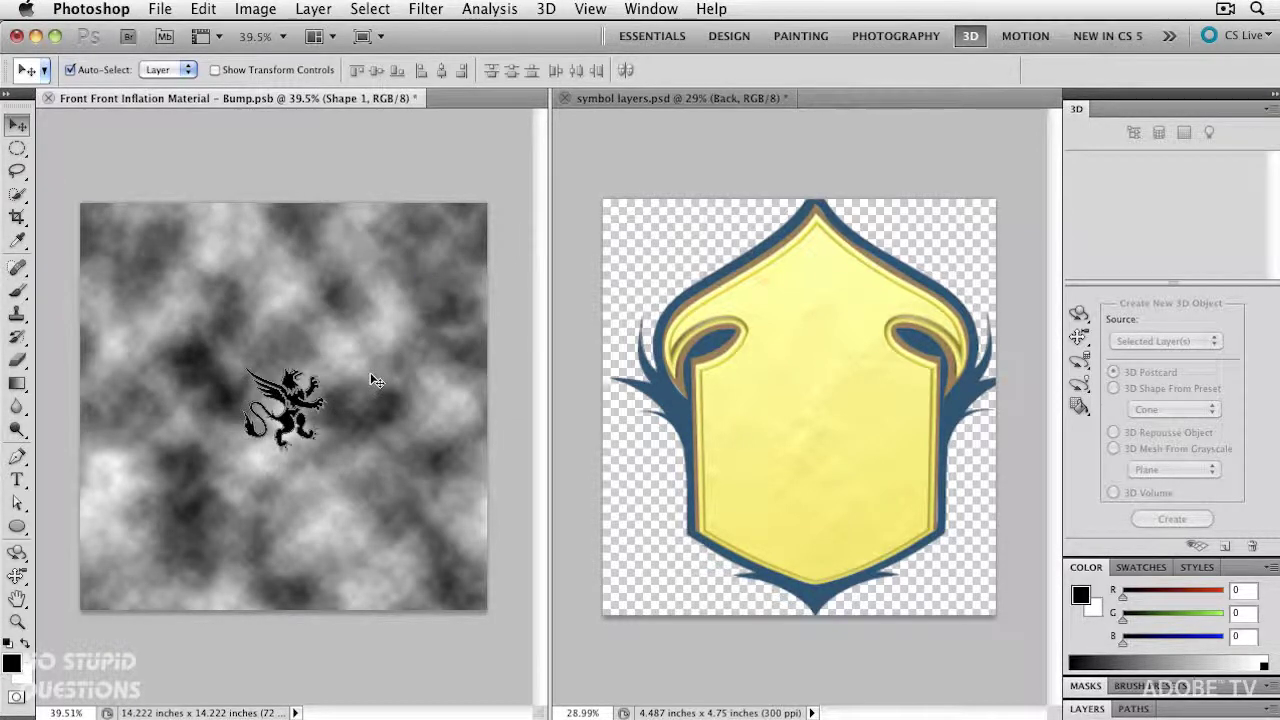
- Enlarge the griffin to about twice its size, fill it white and move it down-left
{"action": "key", "text": "super+t"}
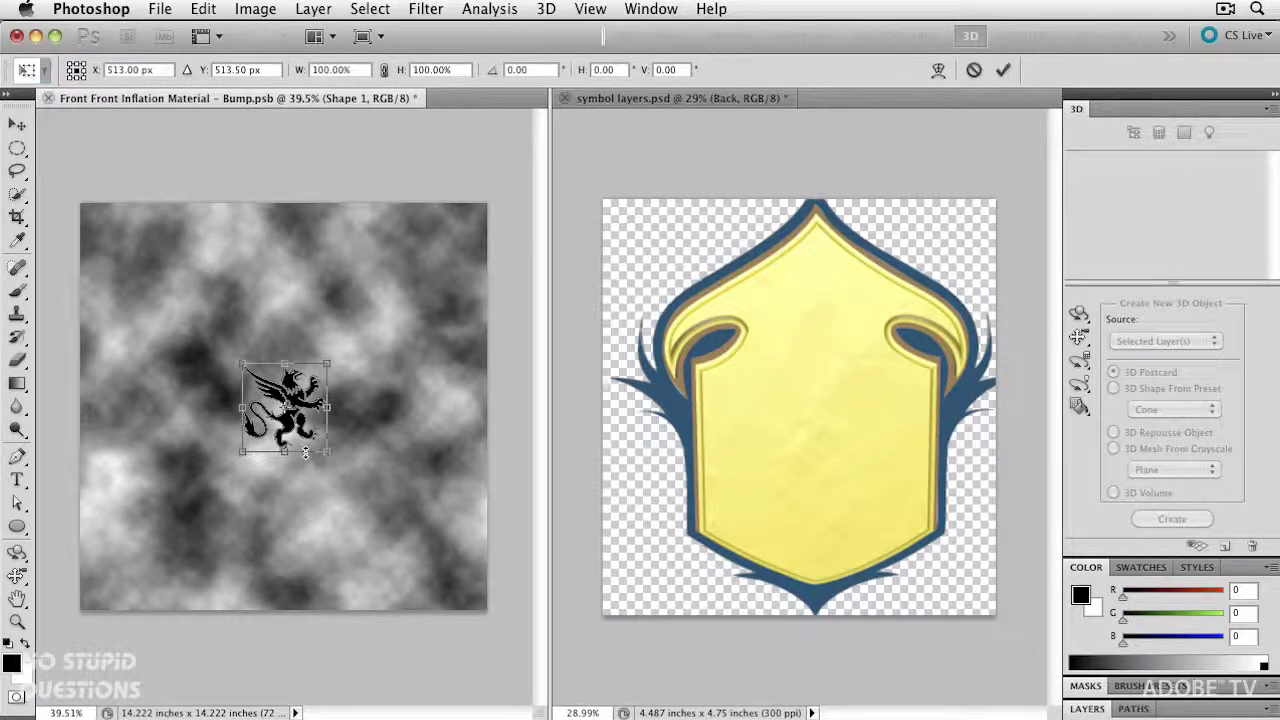
{"action": "left_click_drag", "start_coordinate": [324, 450], "coordinate": [364, 486]}
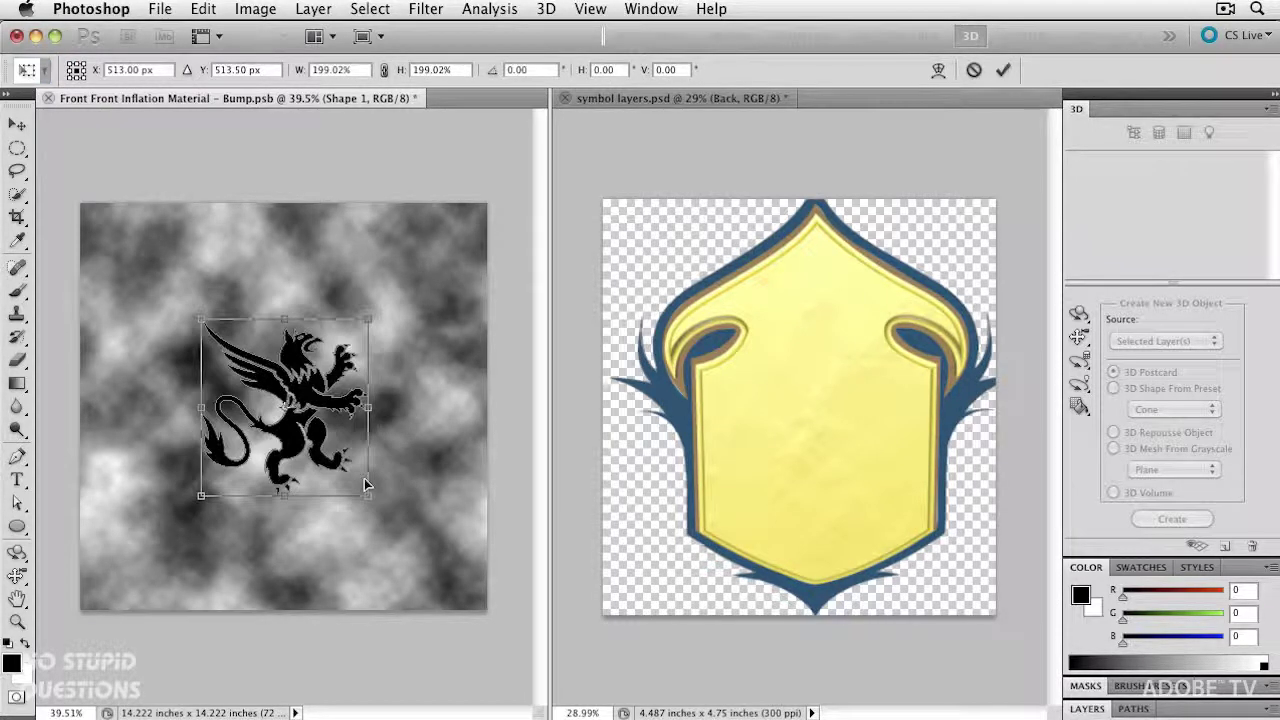
{"action": "key", "text": "Return"}
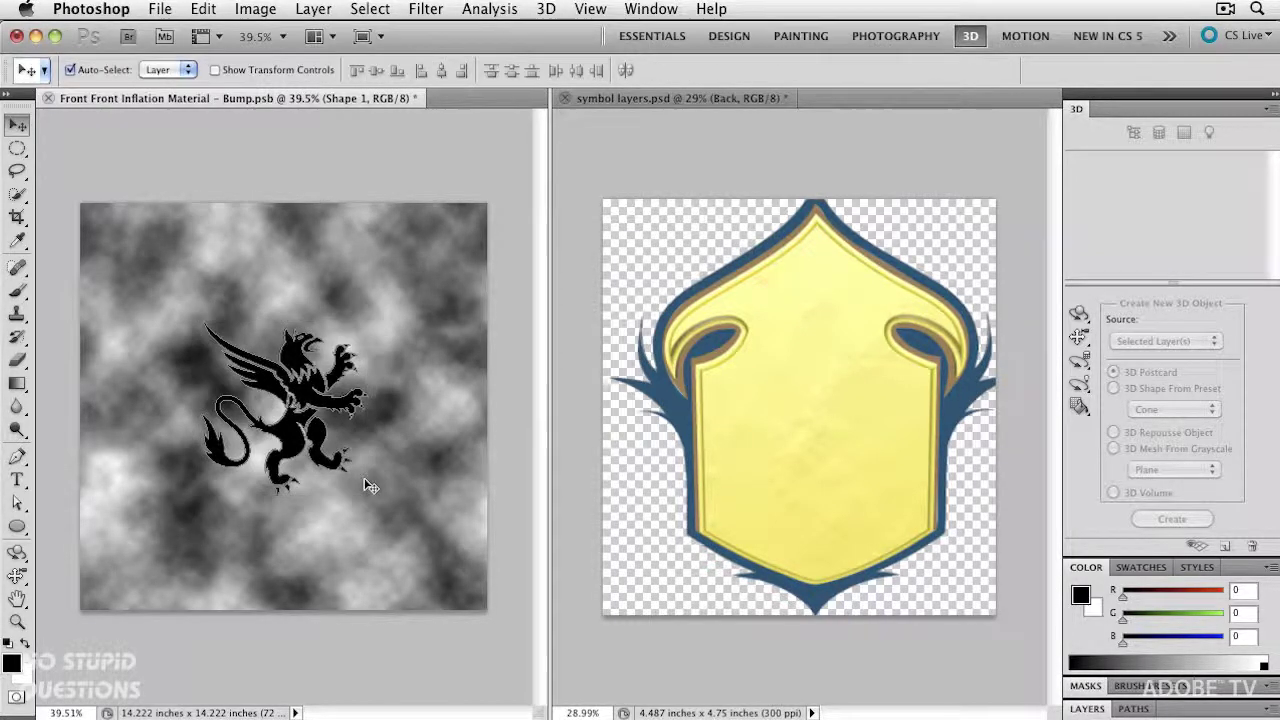
{"action": "key", "text": "super+BackSpace"}
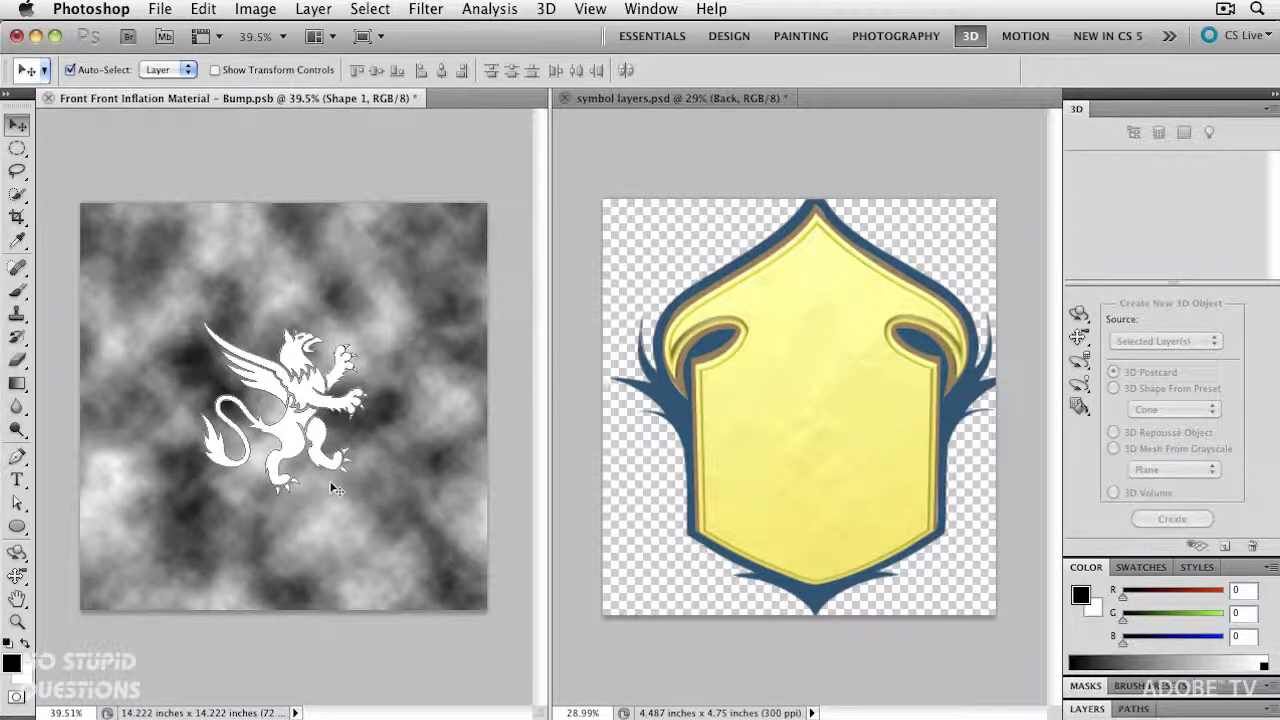
{"action": "left_click_drag", "start_coordinate": [296, 460], "coordinate": [823, 433]}
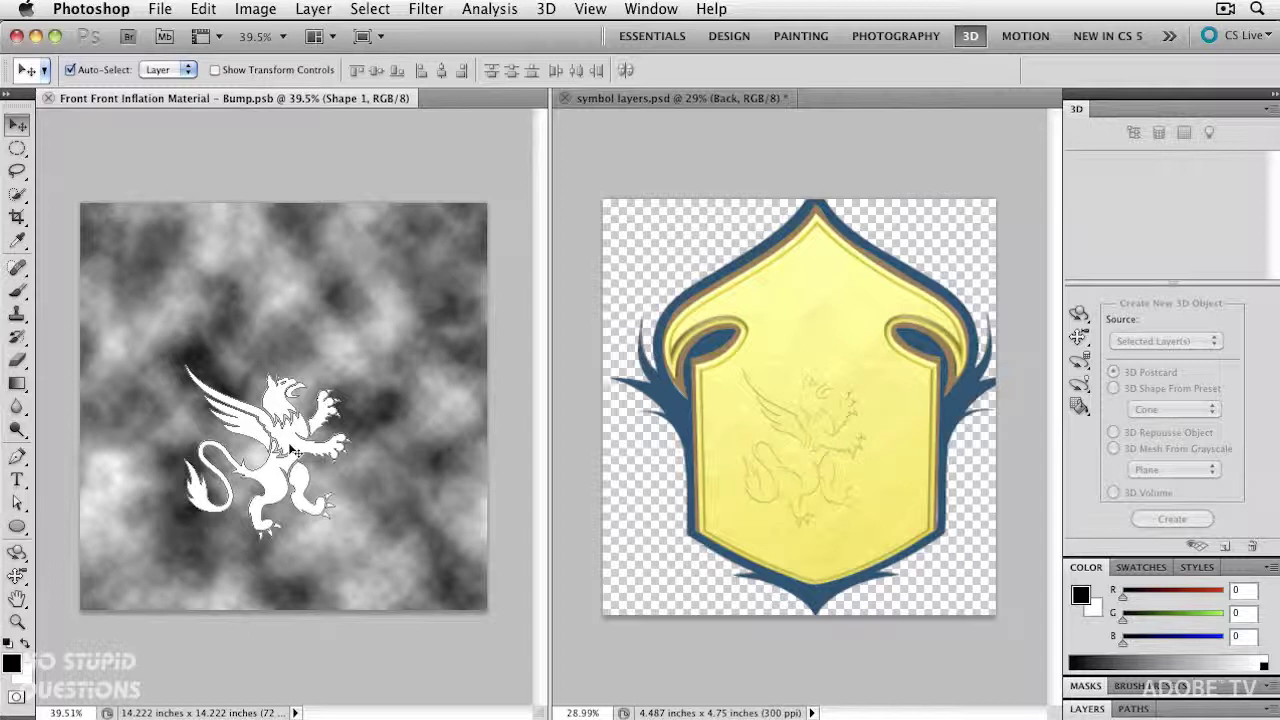
- Nudge the griffin into place, save the bump texture and zoom in to check the embossed shield
{"action": "left_click_drag", "start_coordinate": [295, 452], "coordinate": [303, 447]}
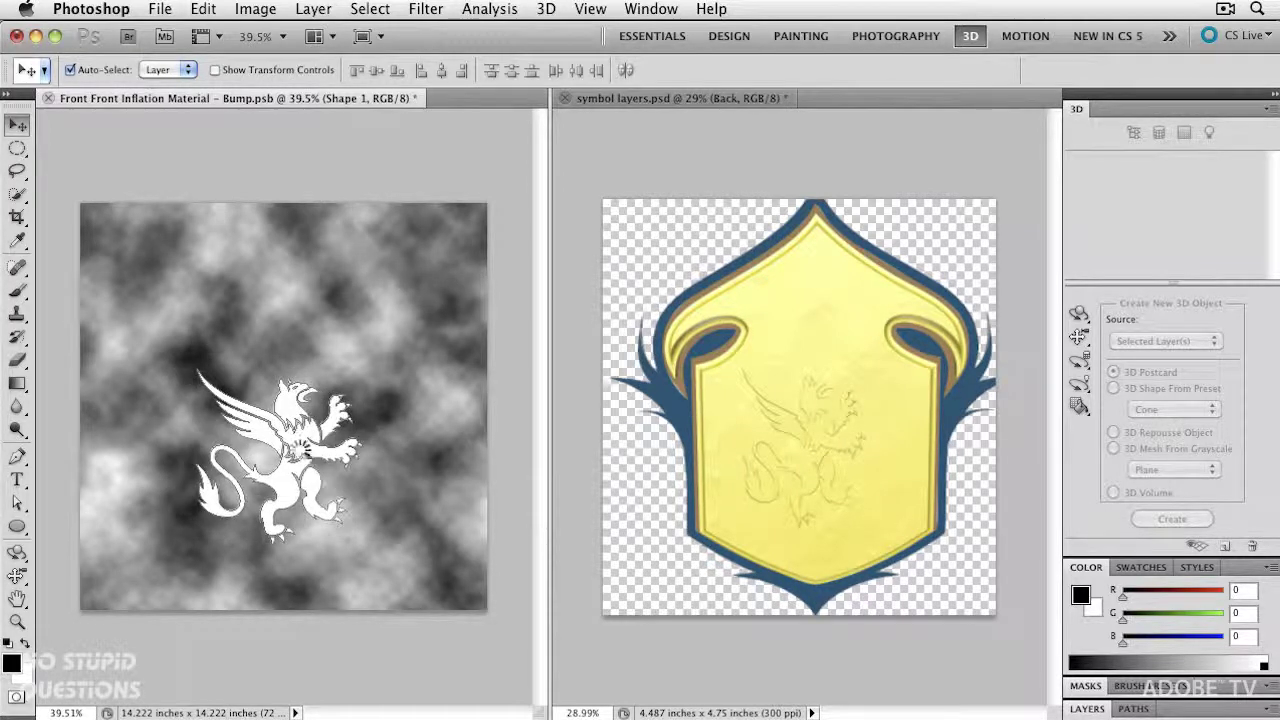
{"action": "key", "text": "super+s"}
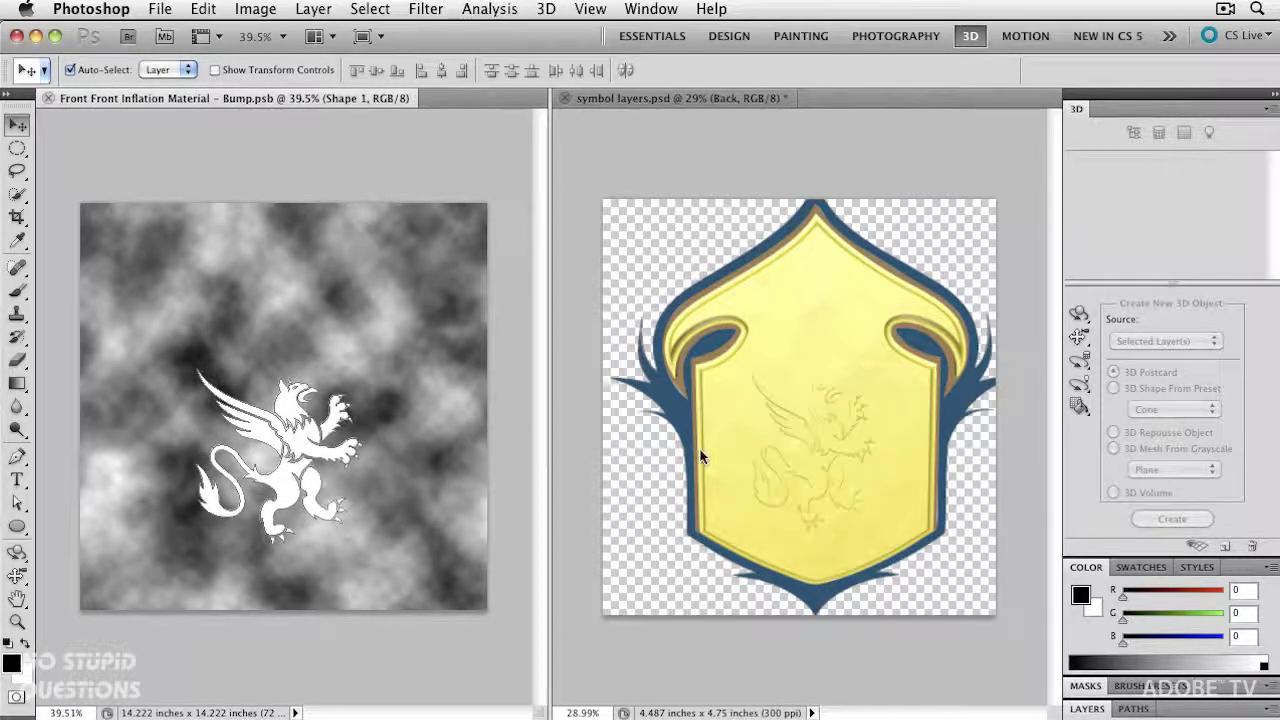
{"action": "left_click", "coordinate": [815, 448]}
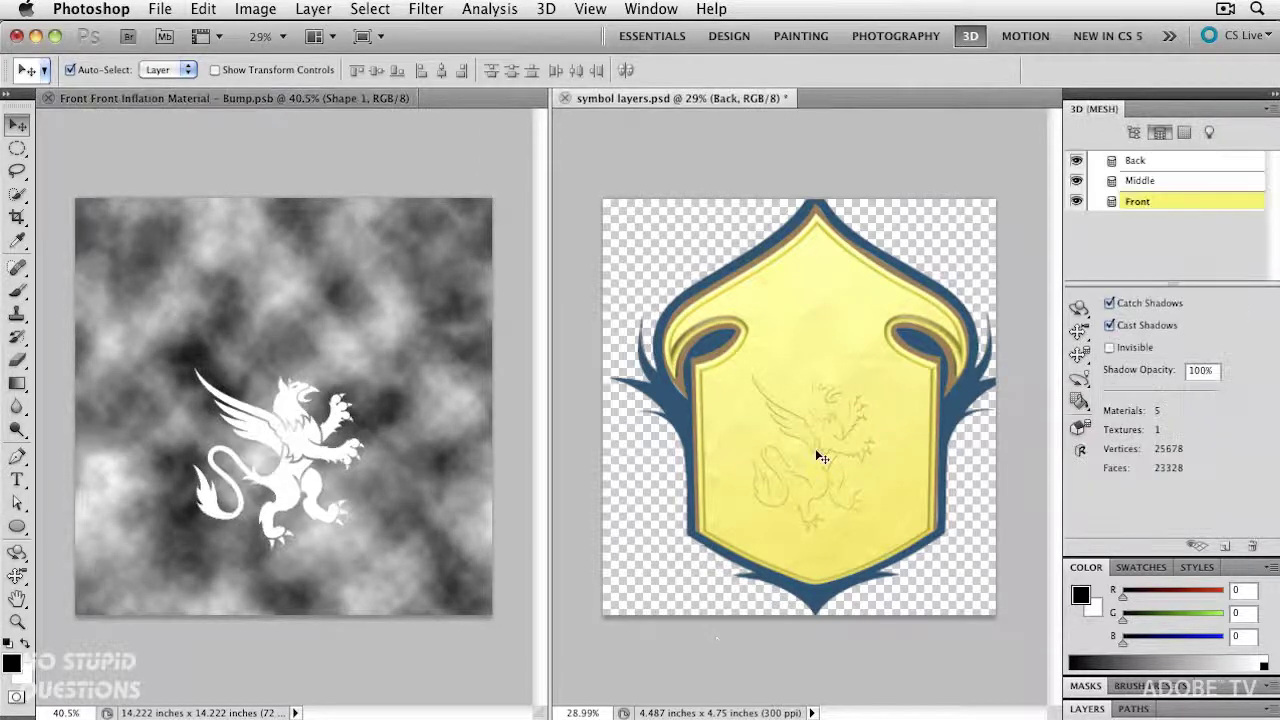
{"action": "scroll", "coordinate": [818, 457], "scroll_direction": "up", "scroll_amount": 2}
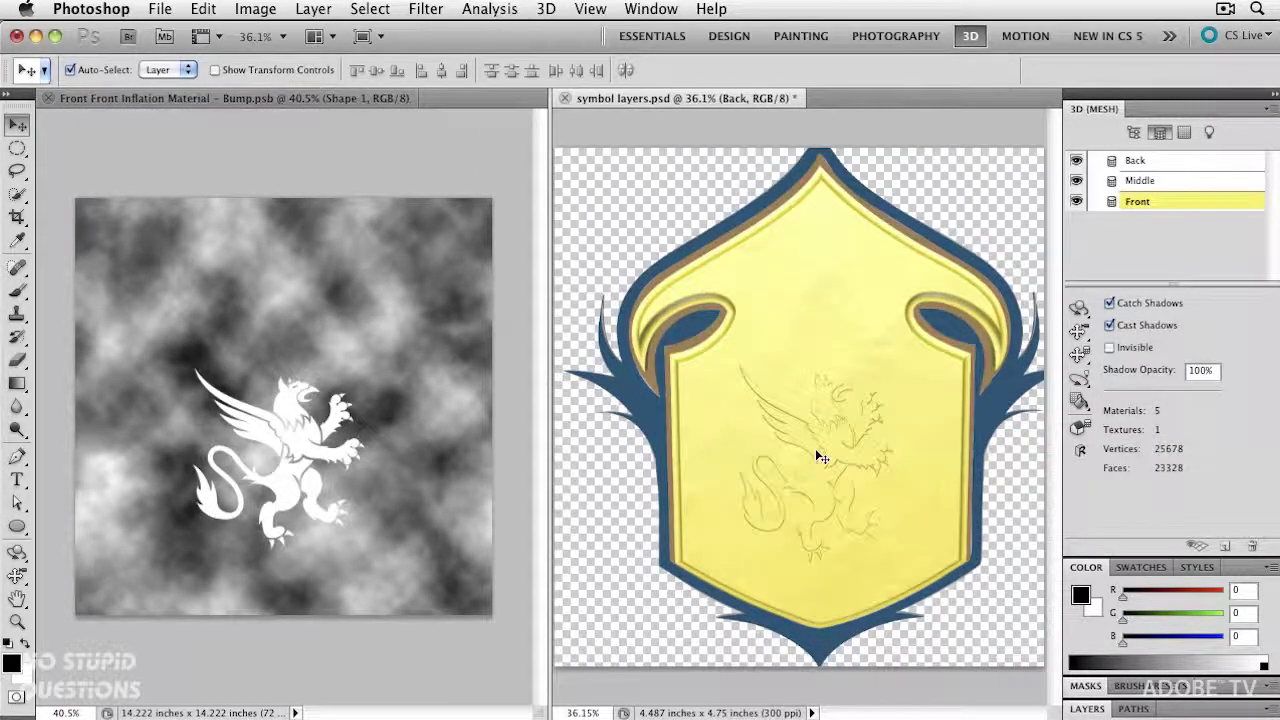
{"action": "scroll", "coordinate": [815, 448], "scroll_direction": "up", "scroll_amount": 3}
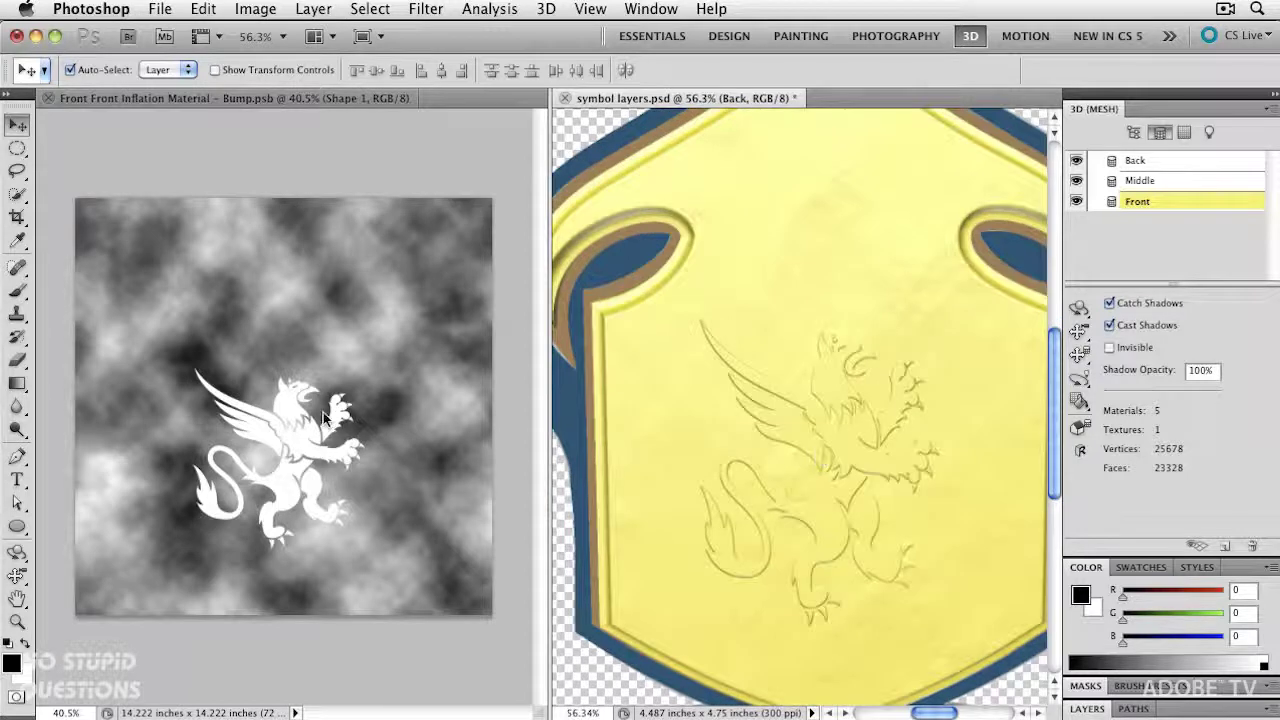
{"action": "left_click", "coordinate": [318, 458]}
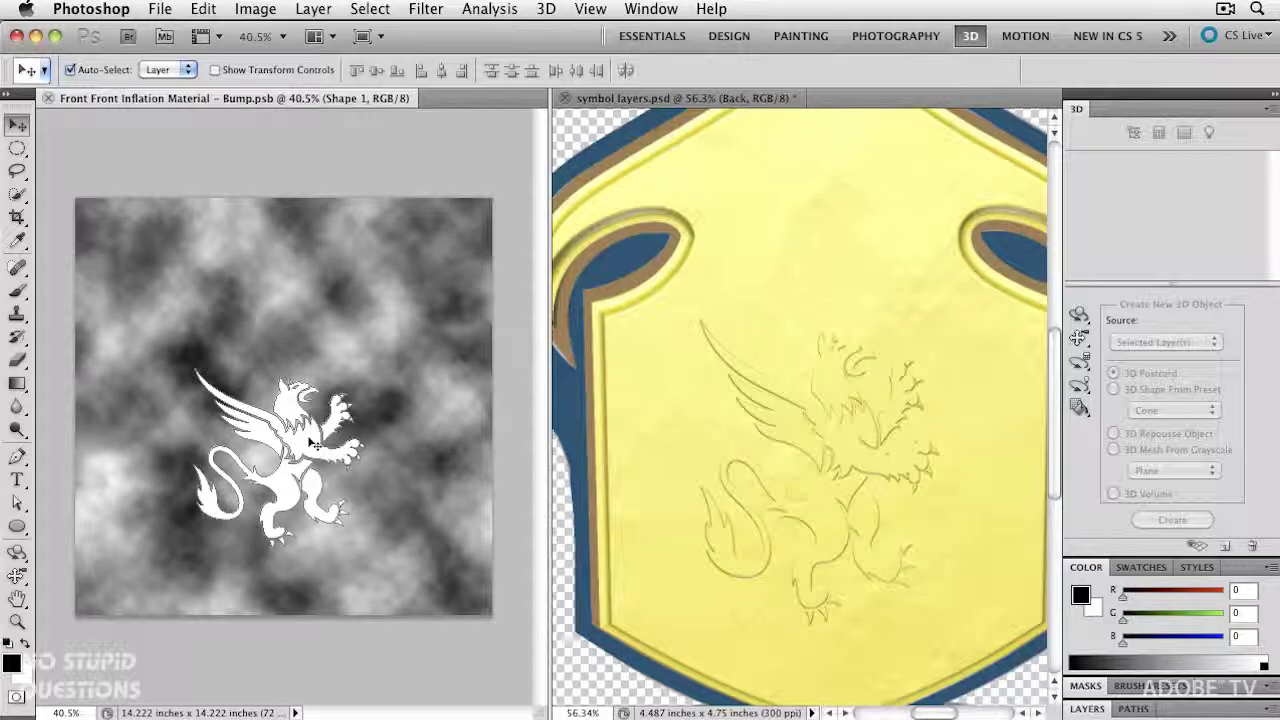
{"action": "scroll", "coordinate": [287, 460], "scroll_direction": "up", "scroll_amount": 2}
{"action": "scroll", "coordinate": [287, 460], "scroll_direction": "up", "scroll_amount": 2}
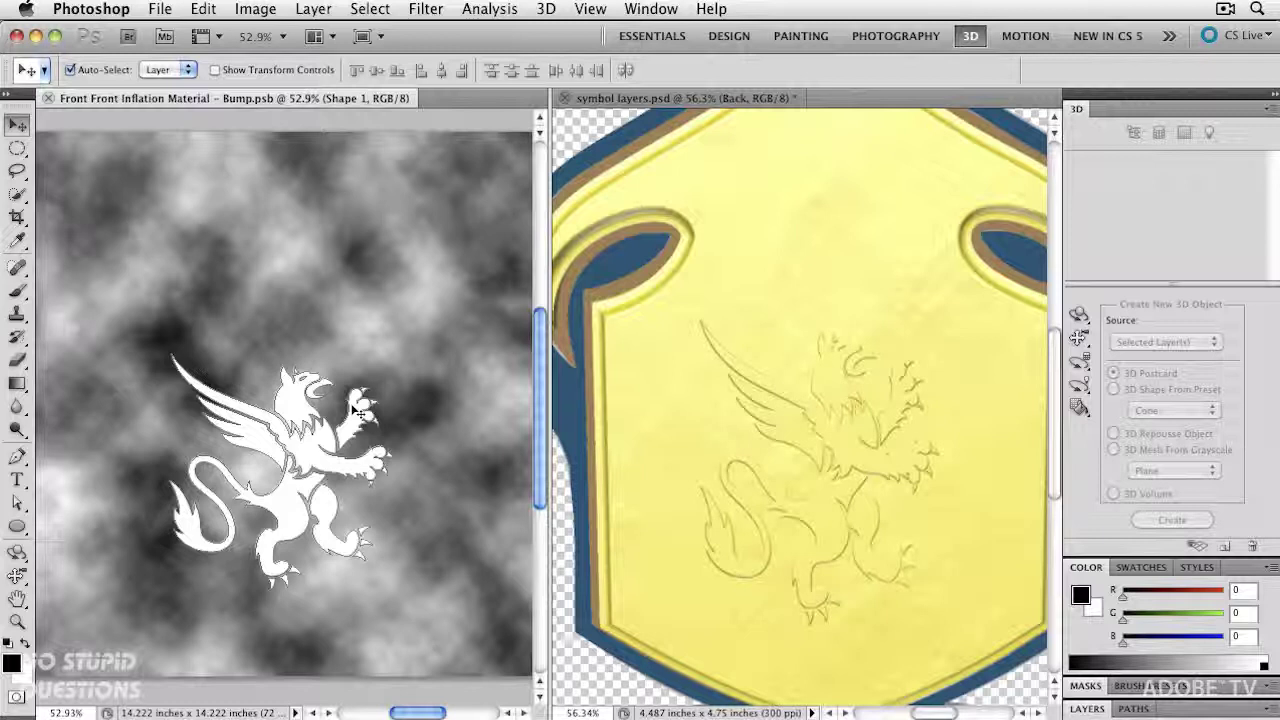
- Collapse the 3D panel and feather the griffin's vector mask to 3 px in the Masks panel
{"action": "double_click", "coordinate": [1078, 110]}
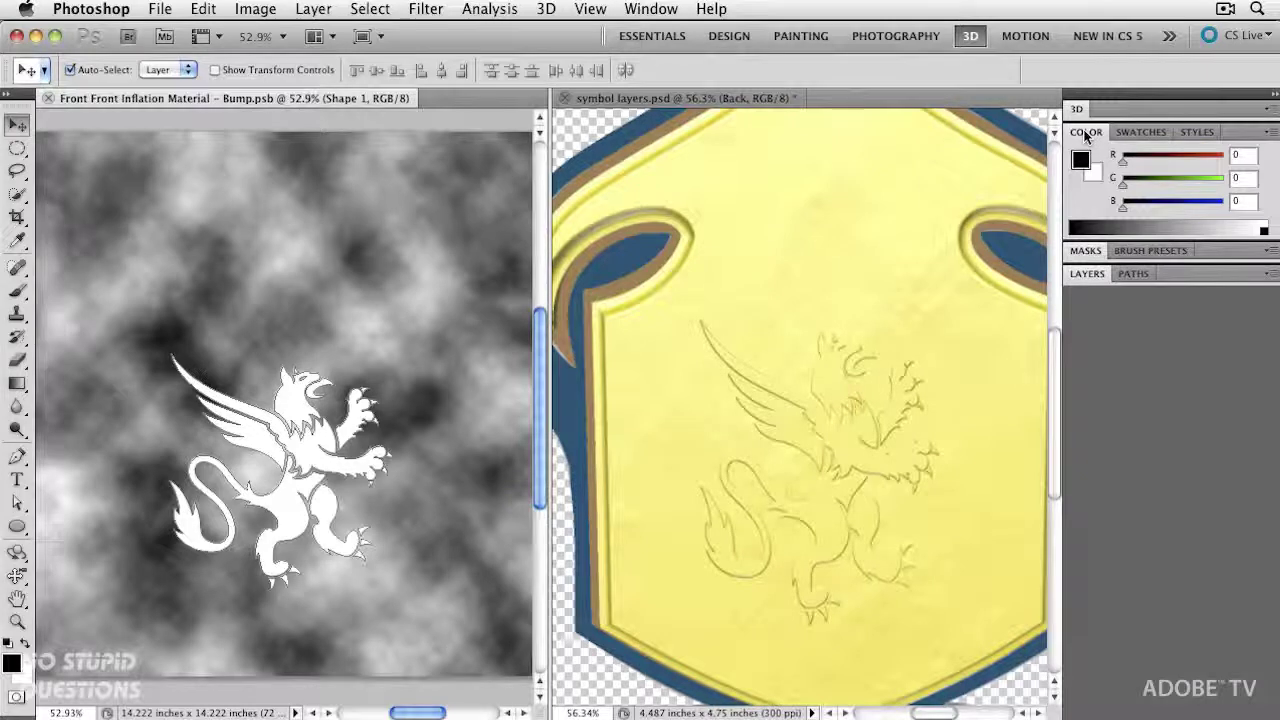
{"action": "left_click", "coordinate": [1086, 250]}
{"action": "left_click_drag", "start_coordinate": [1078, 377], "coordinate": [1108, 377]}
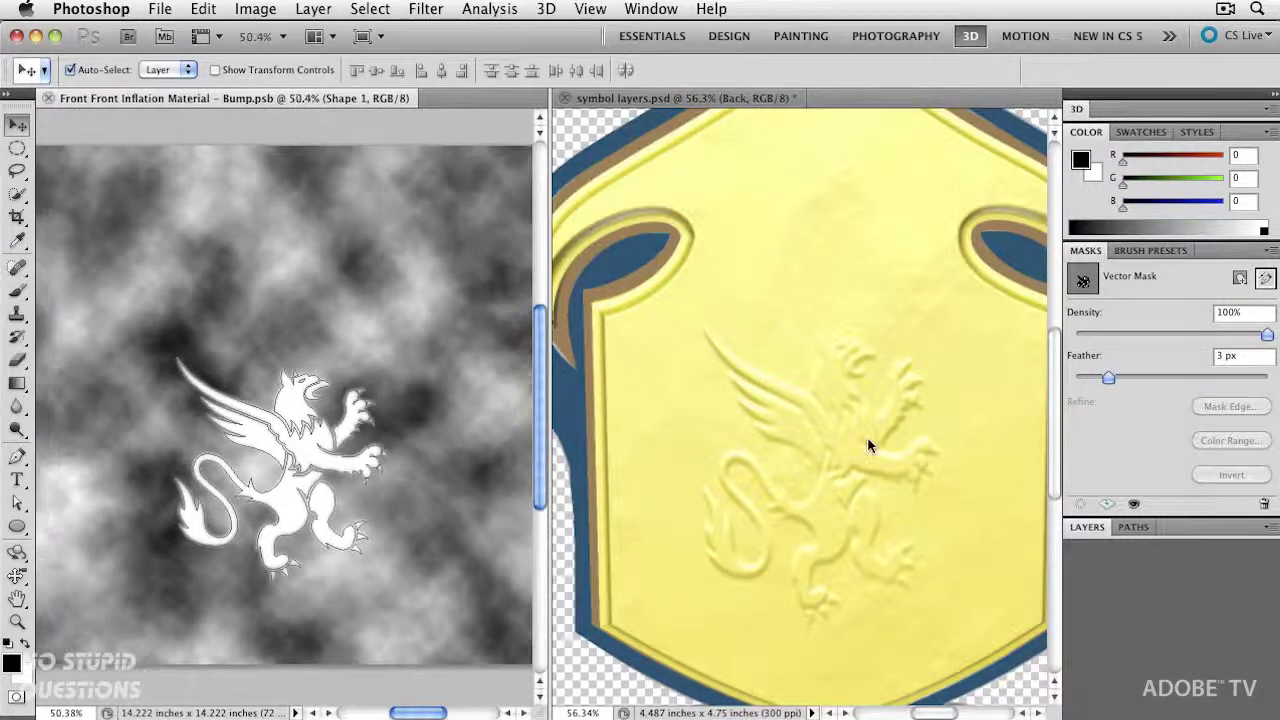
{"action": "scroll", "coordinate": [867, 437], "scroll_direction": "down", "scroll_amount": 5, "text": "alt"}
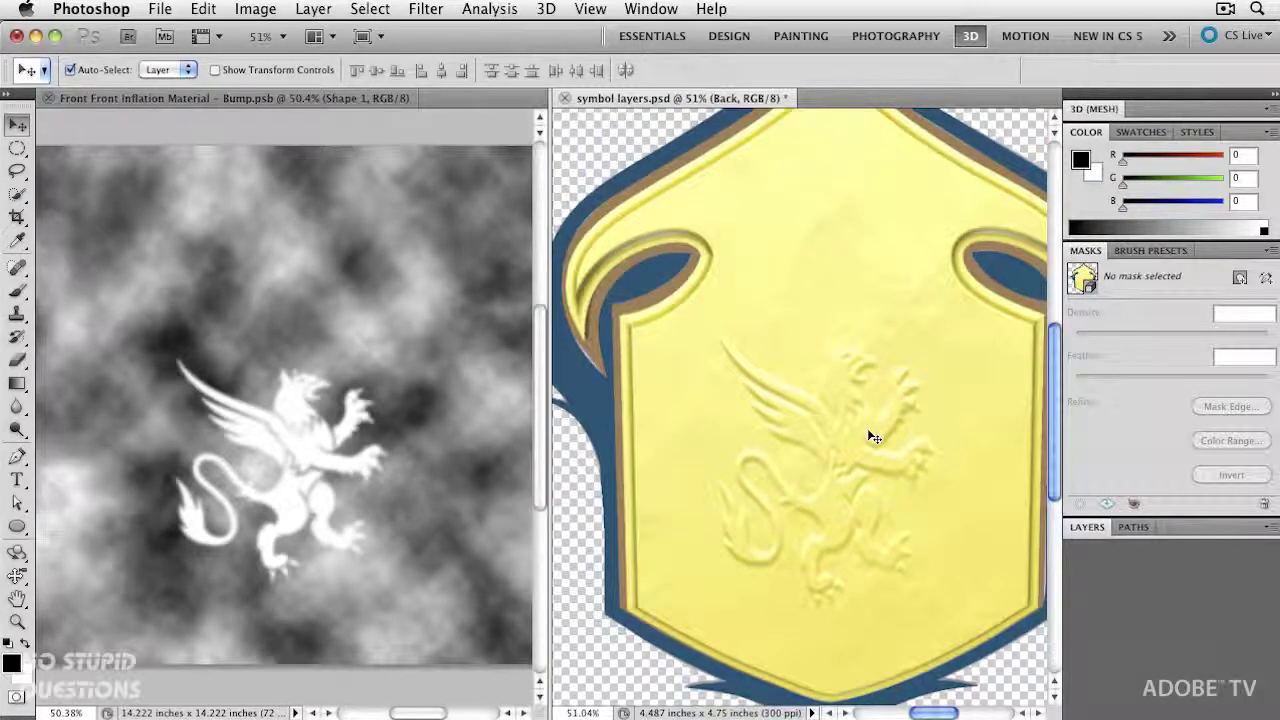